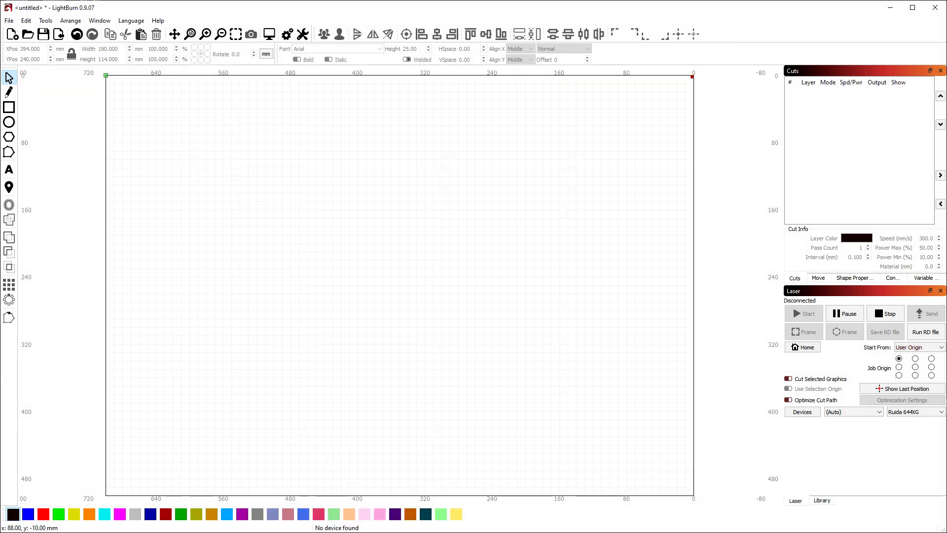
# Switch to the Chrome window showing the qifi.org WiFi QR code generator
pyautogui.hotkey('alt', 'Tab')
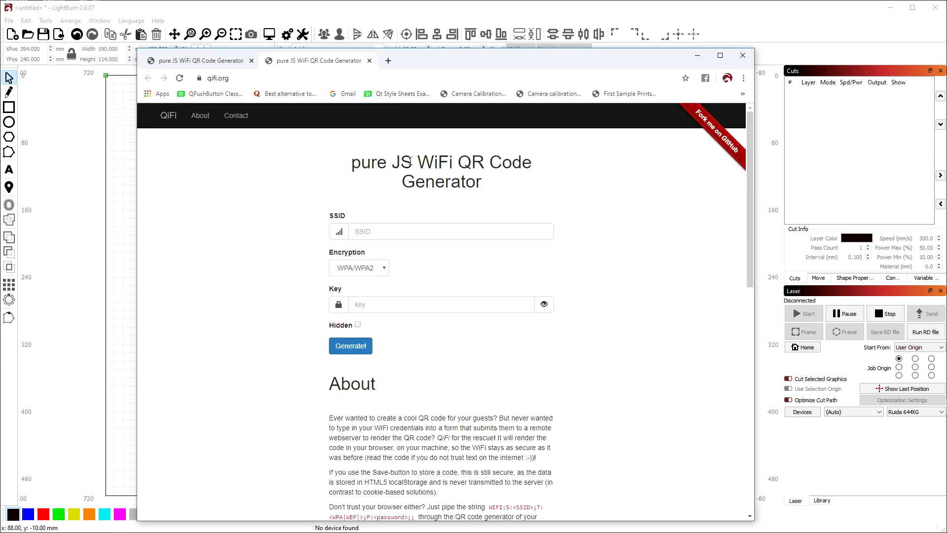
# Close the duplicate QiFi tab and select the site address
pyautogui.click(251, 60)
pyautogui.click(251, 79)
pyautogui.click(242, 80)
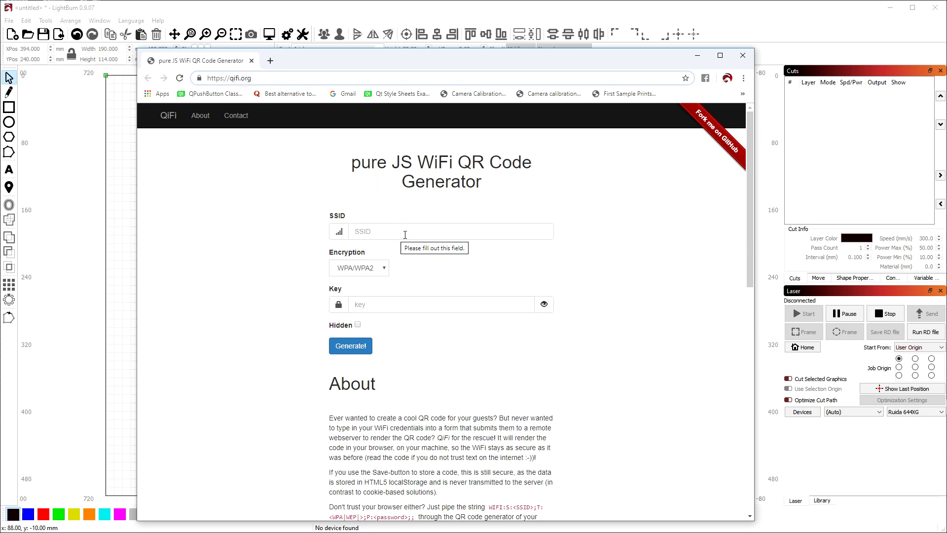
# Enter LightBurnWIFI as the SSID and keep WPA/WPA2 encryption
pyautogui.click(430, 231)
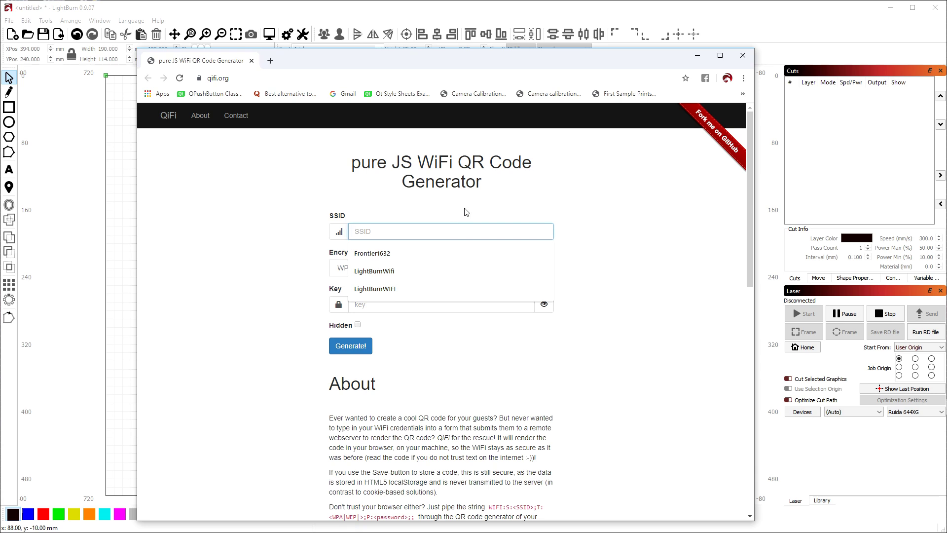
pyautogui.write('LightBurnWIFI')
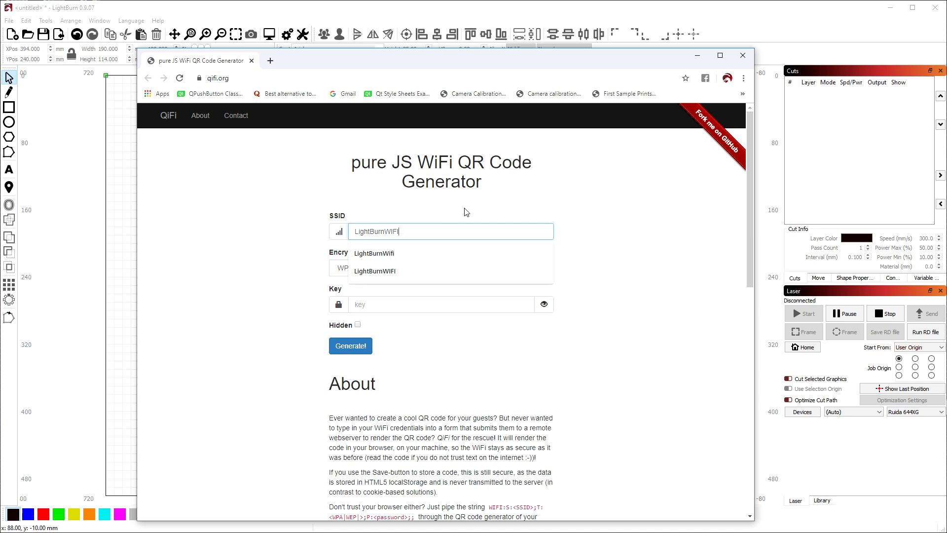
pyautogui.press('Tab')
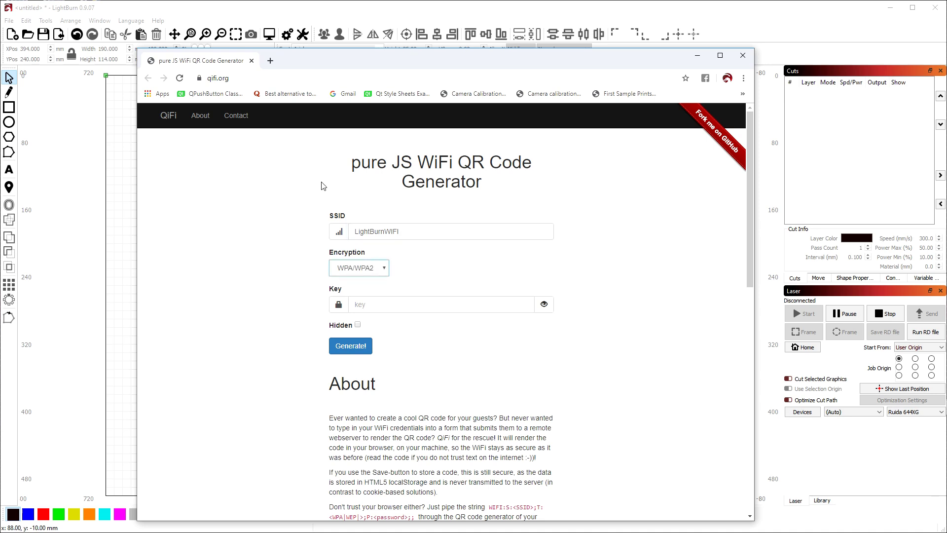
pyautogui.click(384, 271)
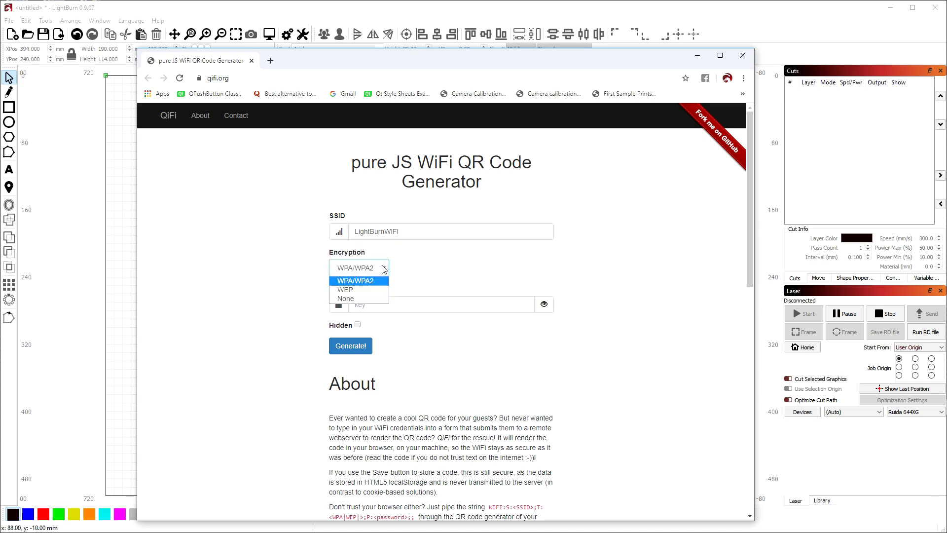
pyautogui.doubleClick(383, 266)
pyautogui.click(381, 267)
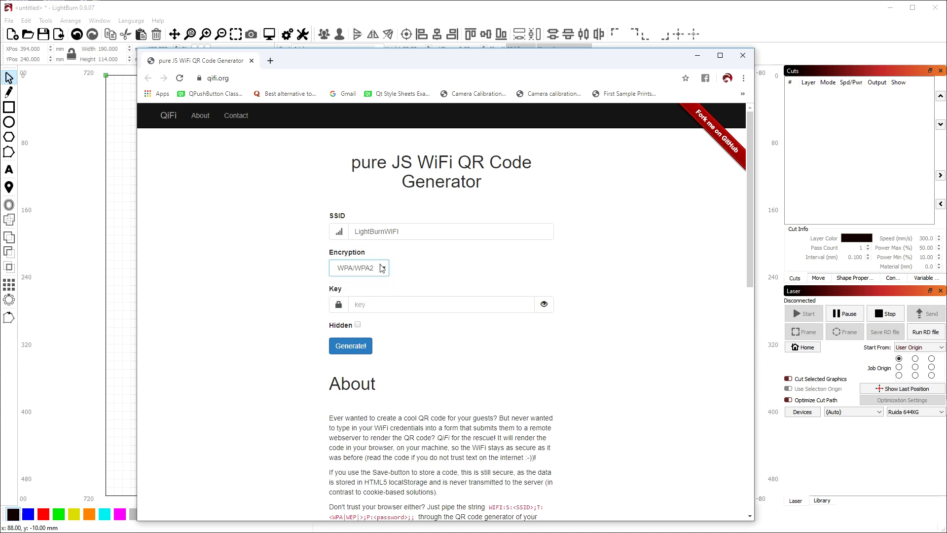
pyautogui.click(381, 266)
pyautogui.click(379, 266)
# Type the network password shown as plain text, then generate the QR code
pyautogui.click(399, 303)
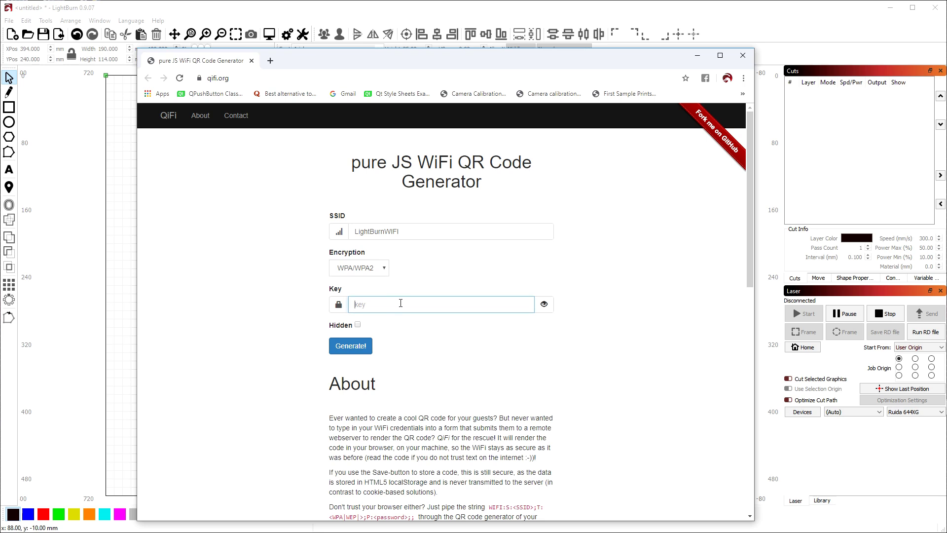
pyautogui.click(543, 304)
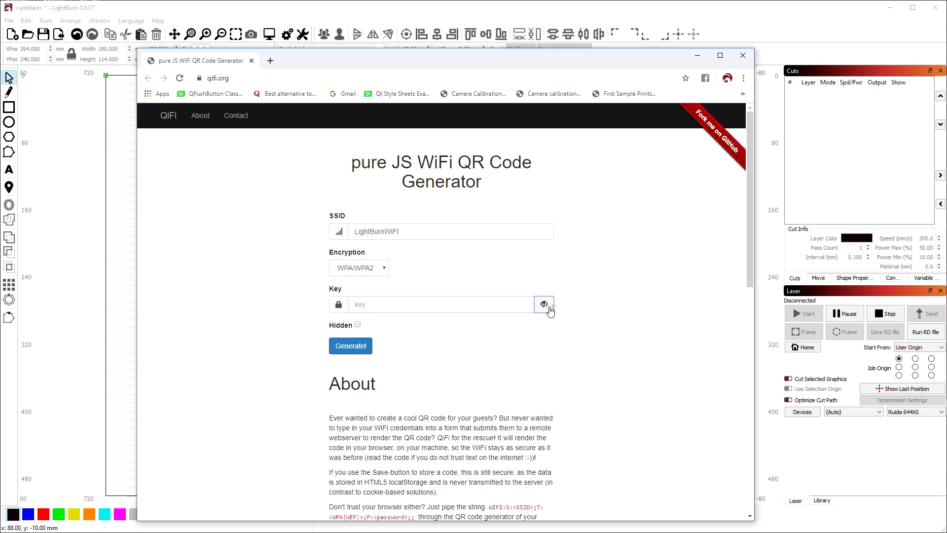
pyautogui.click(479, 306)
pyautogui.write('Password123')
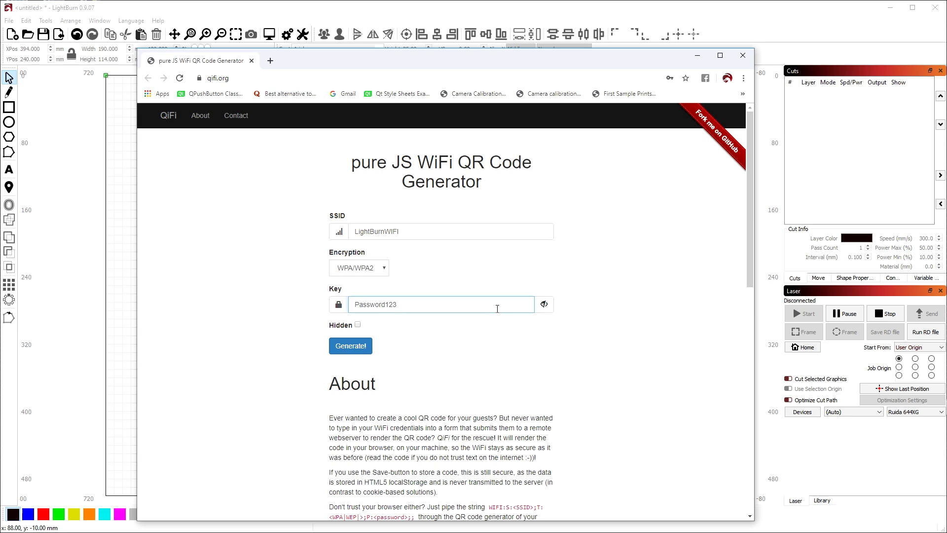
pyautogui.click(371, 351)
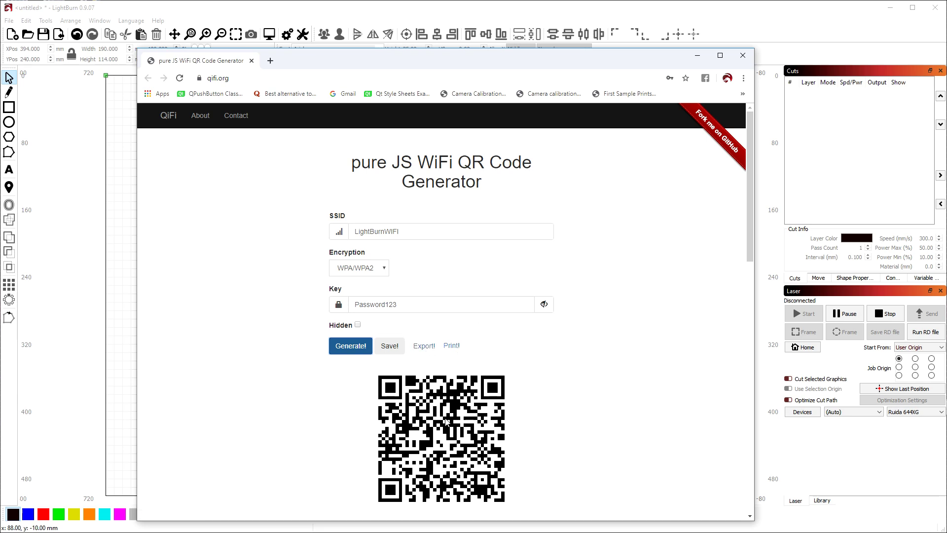
# Copy the generated QR code image and bring LightBurn back to the front
pyautogui.rightClick(454, 399)
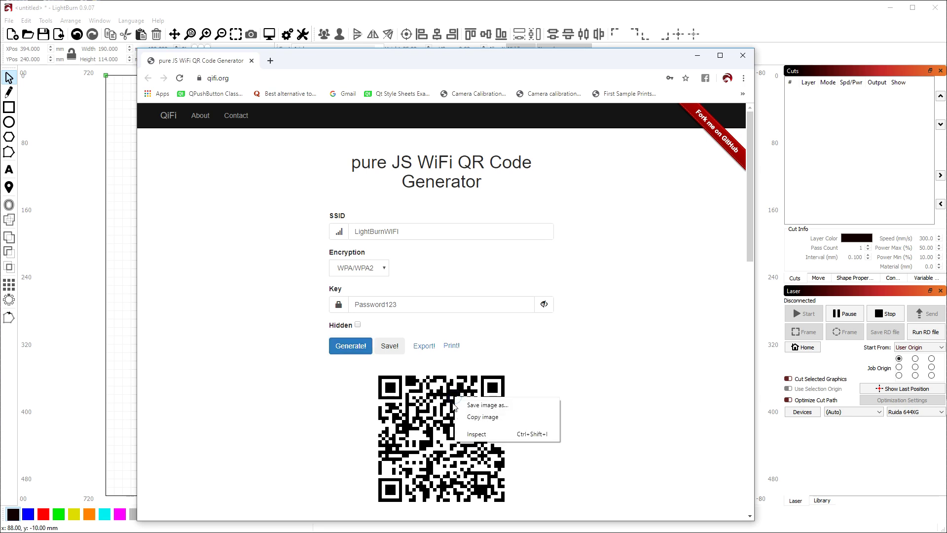
pyautogui.click(485, 418)
pyautogui.click(113, 291)
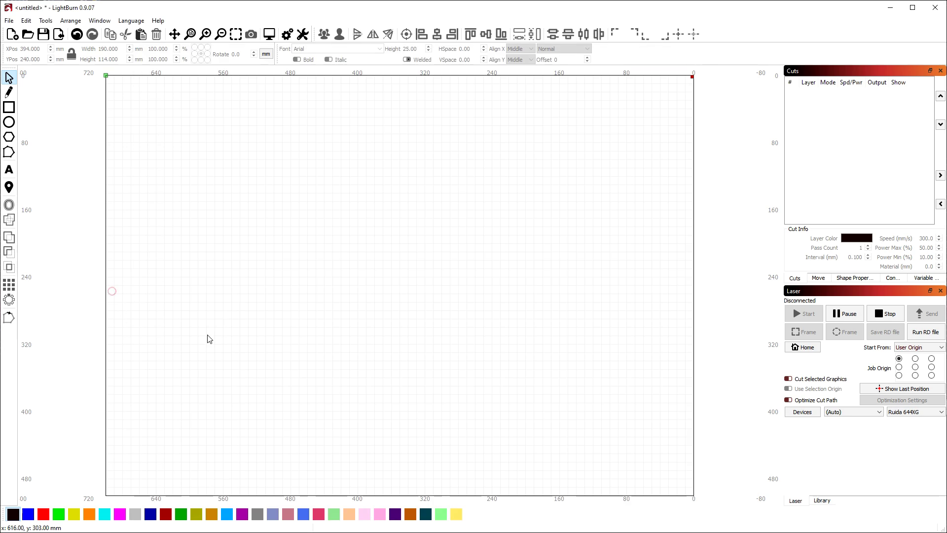
# Paste the QR code image onto the LightBurn canvas and zoom to inspect it
pyautogui.rightClick(348, 253)
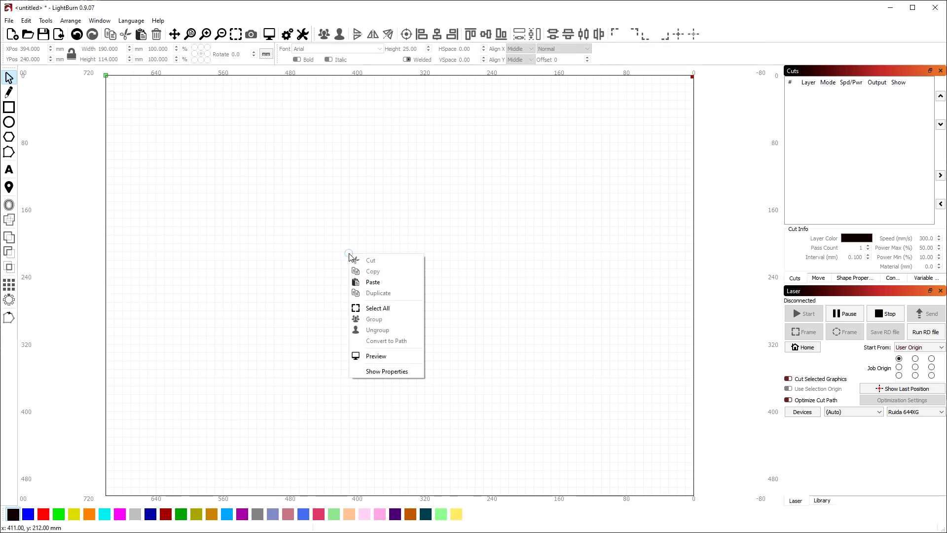
pyautogui.click(389, 285)
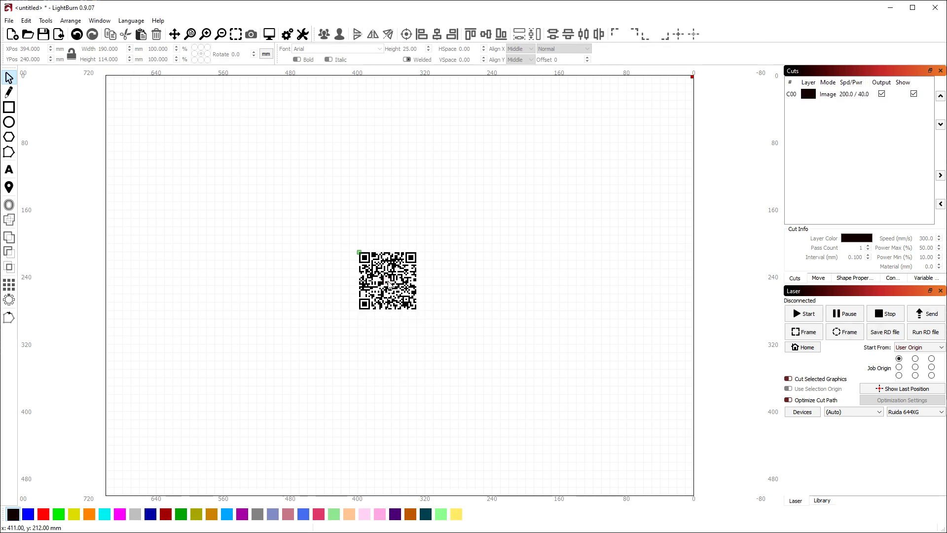
pyautogui.scroll(3, 388, 283)
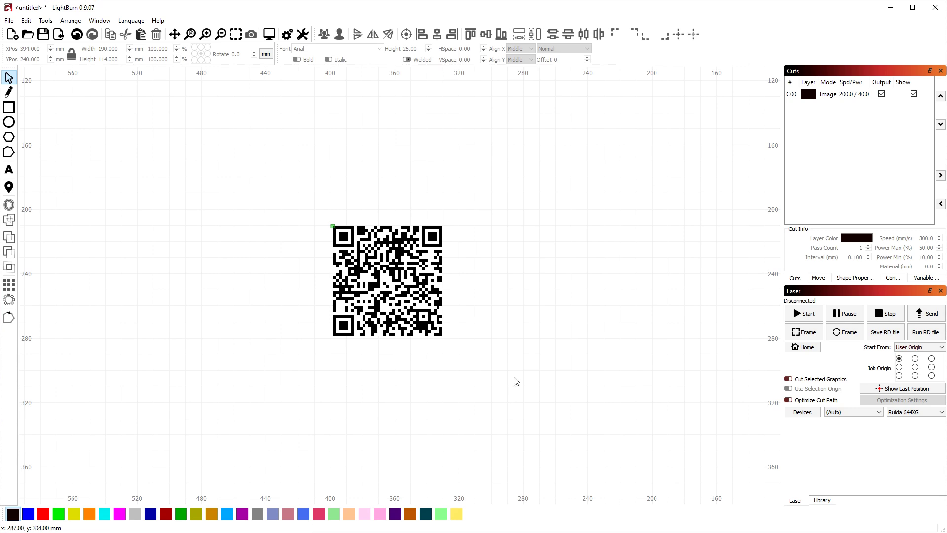
pyautogui.scroll(-2, 443, 304)
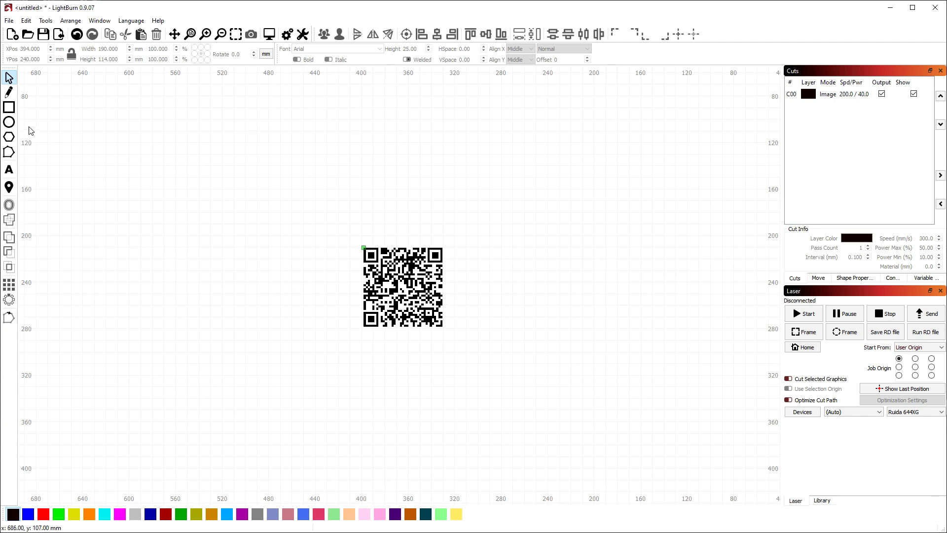
# Draw a rectangle around the QR code and toggle the aspect-ratio lock
pyautogui.click(10, 109)
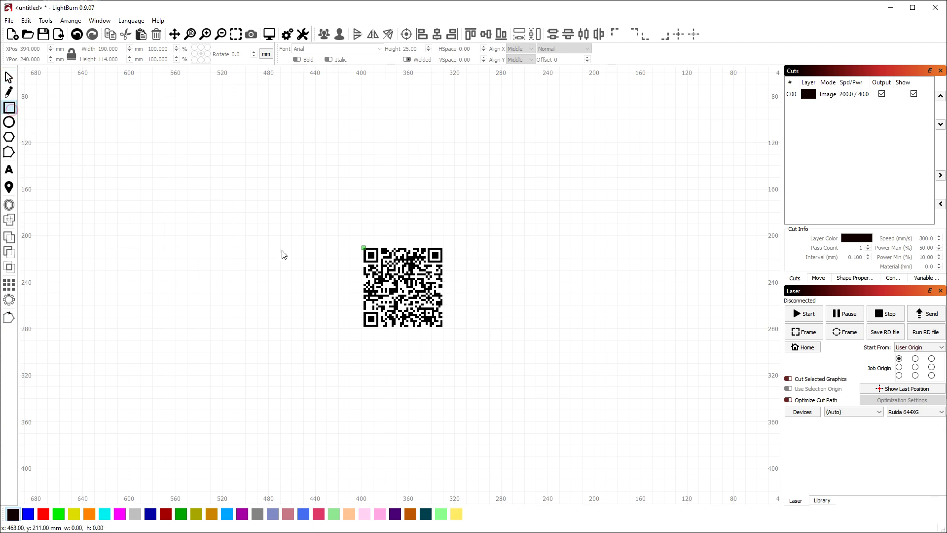
pyautogui.moveTo(304, 228)
pyautogui.mouseDown()
pyautogui.moveTo(482, 363)
pyautogui.moveTo(512, 355)
pyautogui.mouseUp()
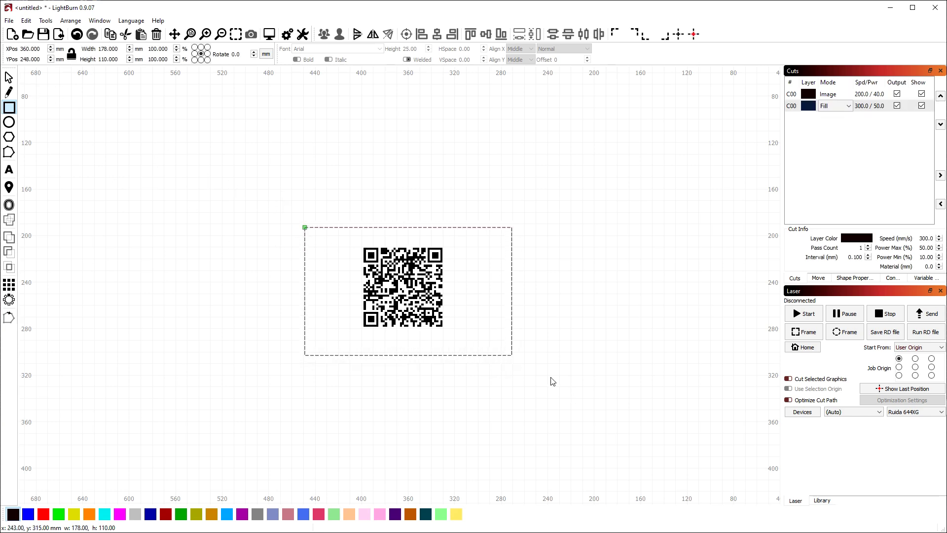
pyautogui.click(71, 54)
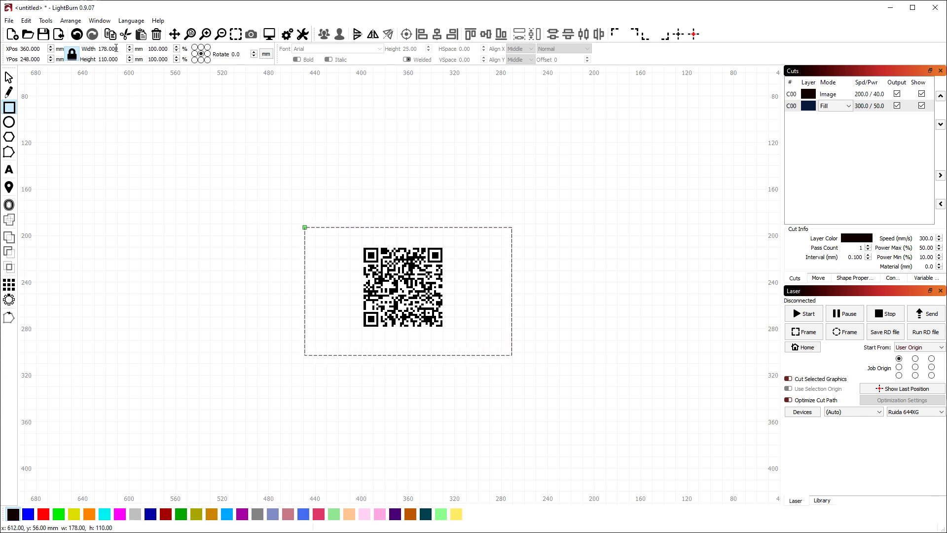
pyautogui.doubleClick(169, 50)
pyautogui.write('50')
pyautogui.press('Return')
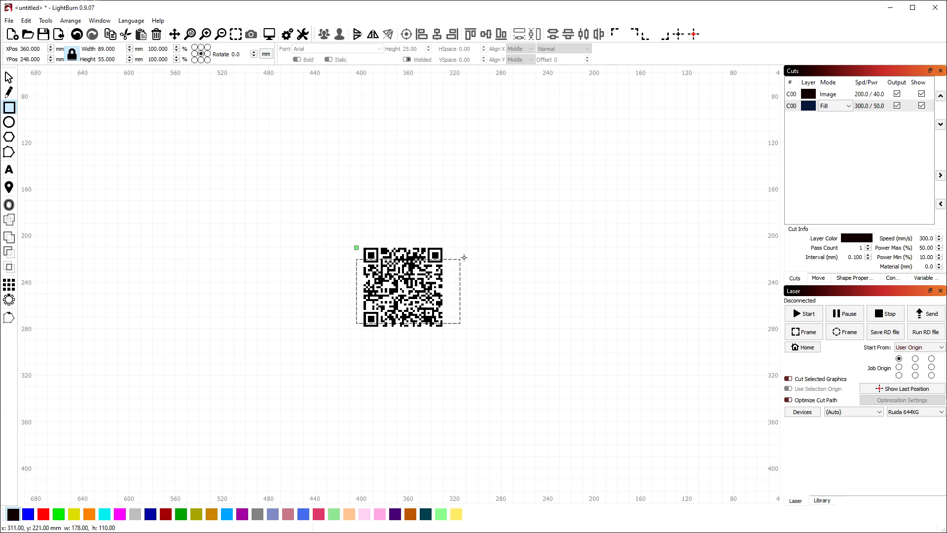
pyautogui.hotkey('ctrl', 'z')
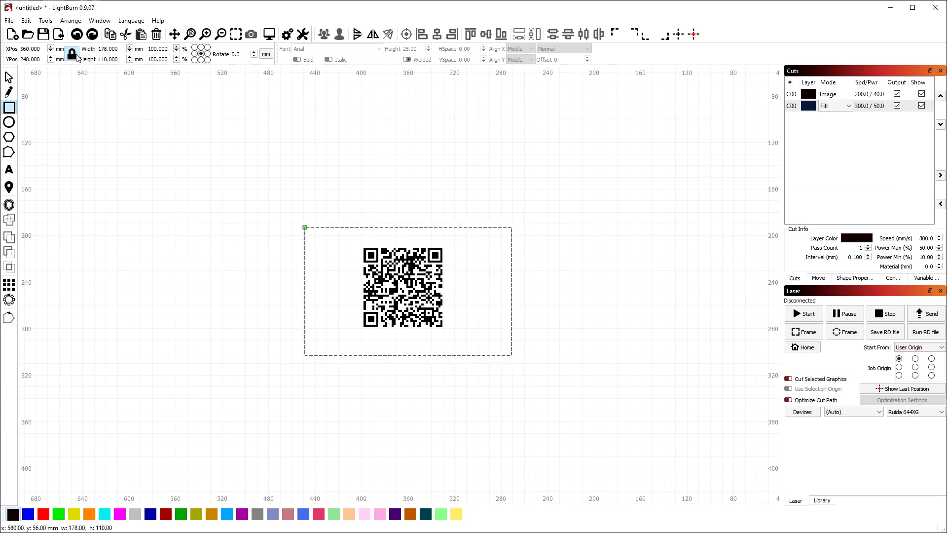
pyautogui.hotkey('ctrl', 'a')
pyautogui.write('5')
pyautogui.press('Return')
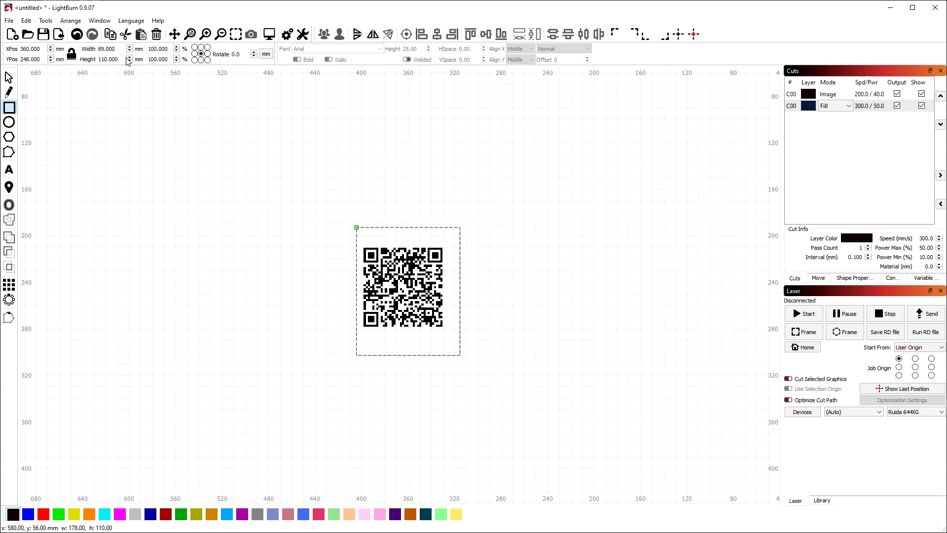
pyautogui.hotkey('ctrl', 'z')
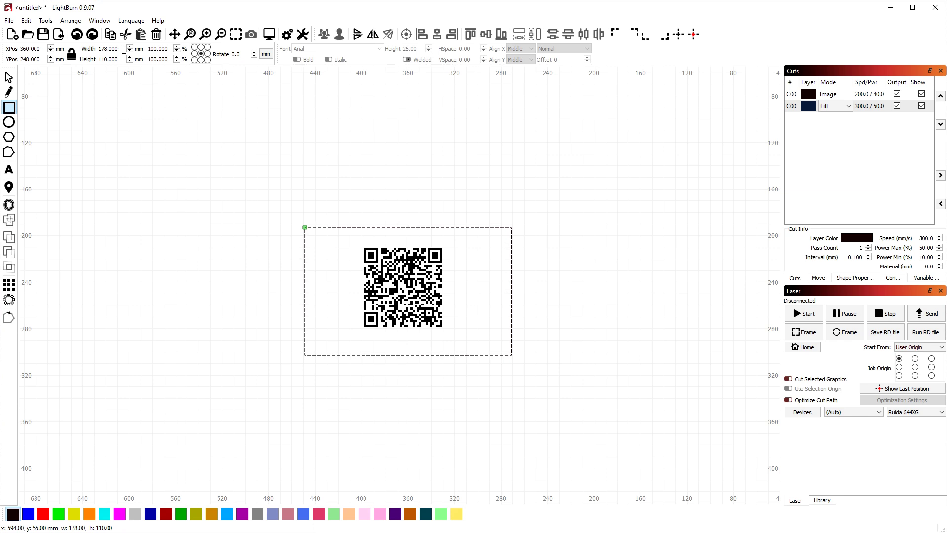
pyautogui.doubleClick(120, 49)
pyautogui.click(124, 50)
# Switch units to inches and size the rectangle 5 x 3 inches
pyautogui.click(269, 58)
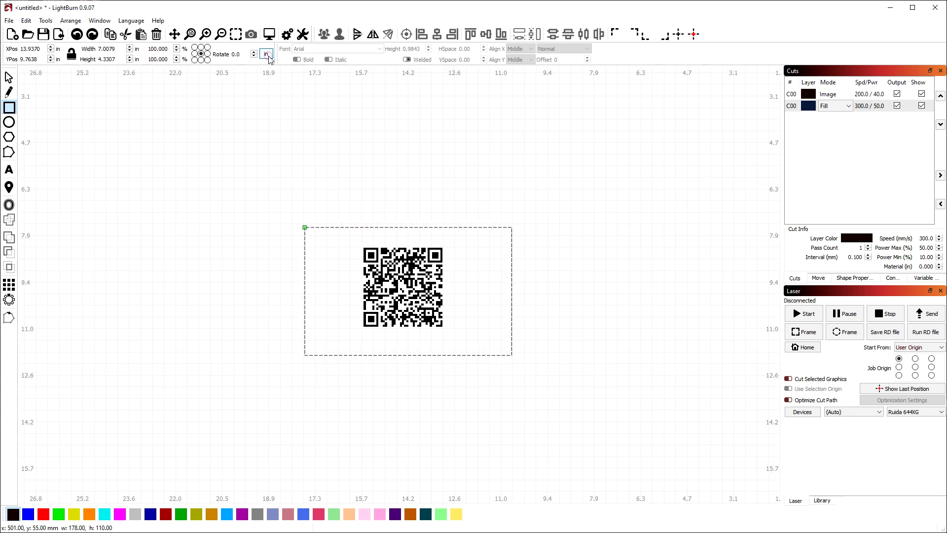
pyautogui.doubleClick(124, 49)
pyautogui.write('5')
pyautogui.press('Tab')
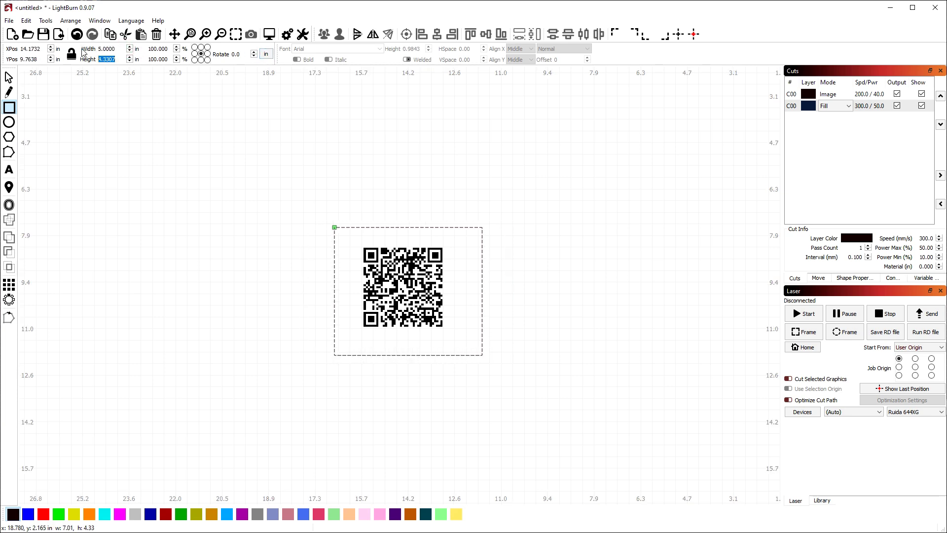
pyautogui.write('3')
pyautogui.press('Tab')
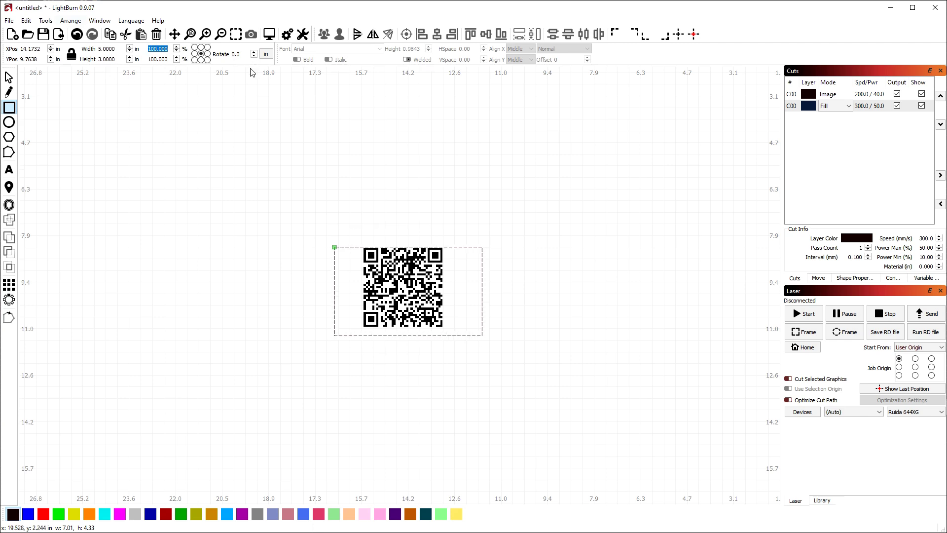
pyautogui.click(266, 54)
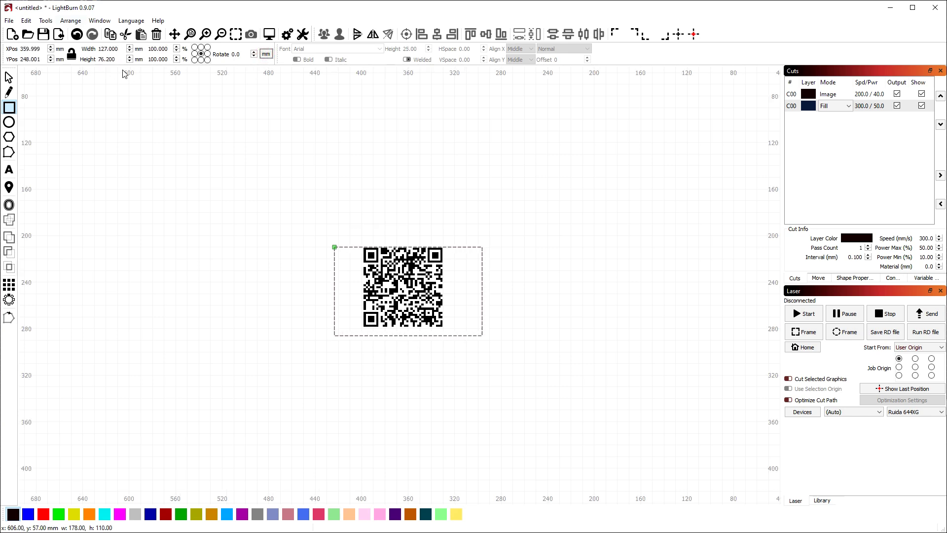
# Resize the rectangle to 6 x 4 inches in inch units
pyautogui.click(123, 49)
pyautogui.click(266, 53)
pyautogui.moveTo(119, 49); pyautogui.dragTo(63, 51)
pyautogui.write('6')
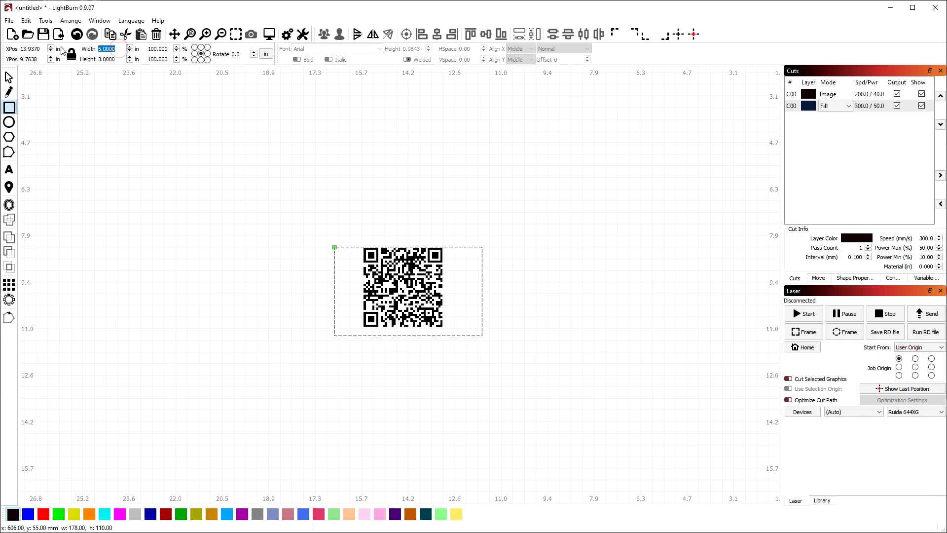
pyautogui.press('Tab')
pyautogui.write('4')
pyautogui.press('Tab')
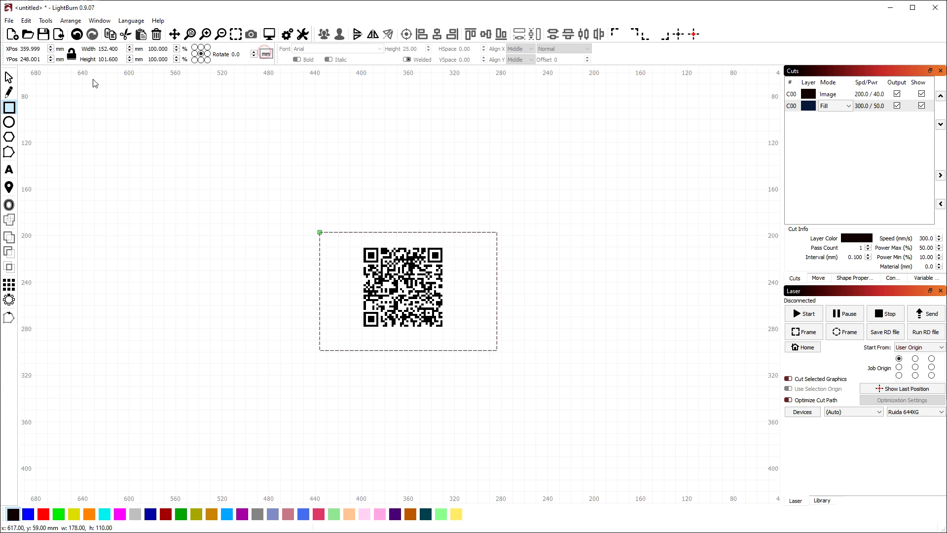
# Back in millimetres, enter 5in so the rectangle is 127 mm wide
pyautogui.click(122, 48)
pyautogui.doubleClick(124, 49)
pyautogui.write('5in')
pyautogui.press('Return')
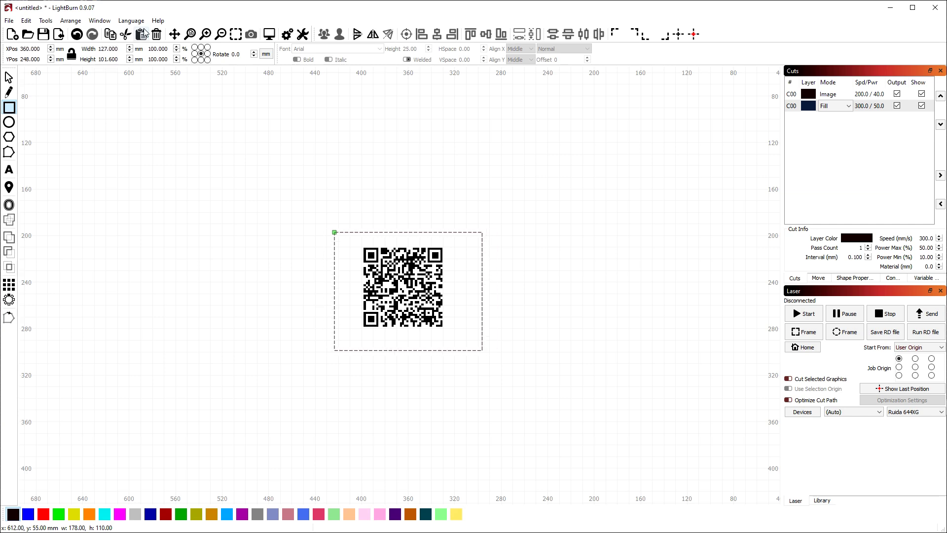
pyautogui.doubleClick(110, 59)
# Set the frame height to 76.2 mm (3 in), keeping its 127 mm width
pyautogui.write('3')
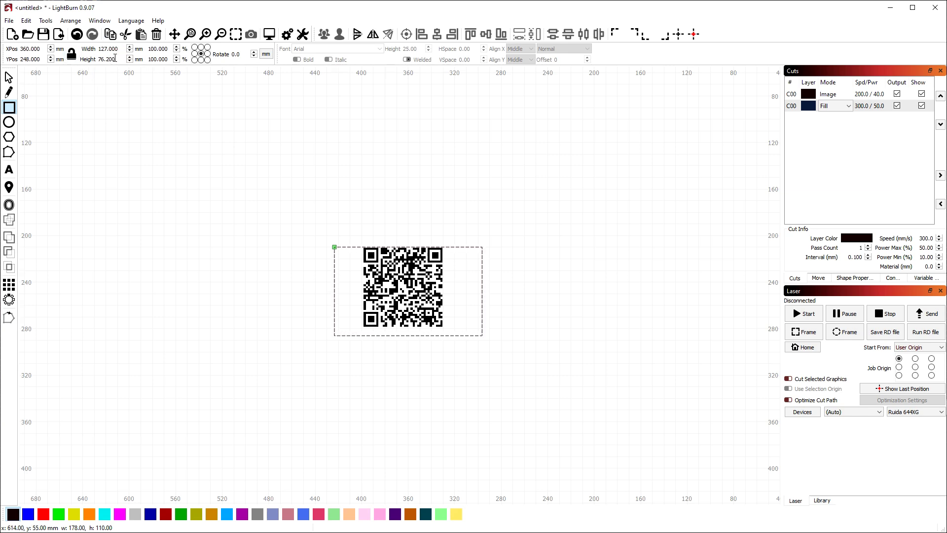
pyautogui.doubleClick(119, 60)
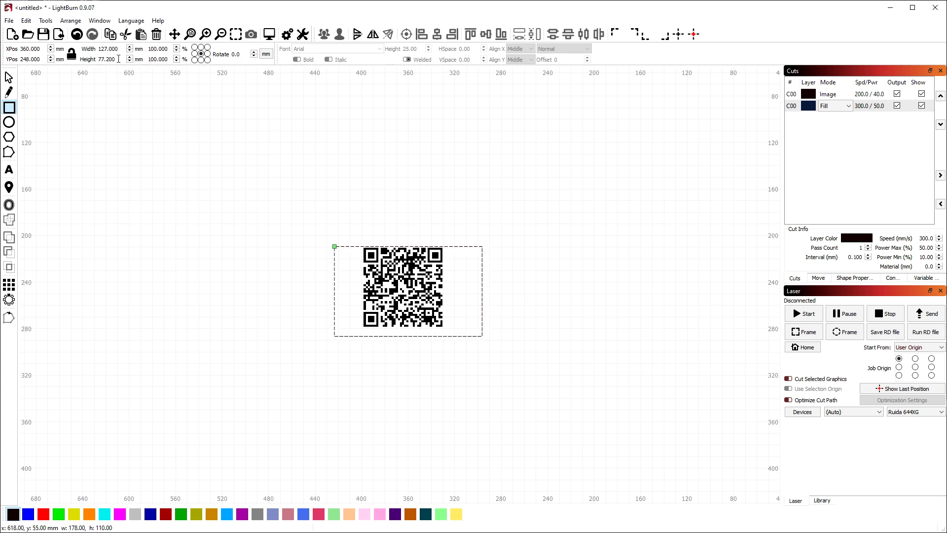
pyautogui.press('BackSpace')
pyautogui.press('BackSpace')
pyautogui.press('BackSpace')
pyautogui.press('BackSpace')
pyautogui.write('3')
pyautogui.write('6.2')
pyautogui.press('Return')
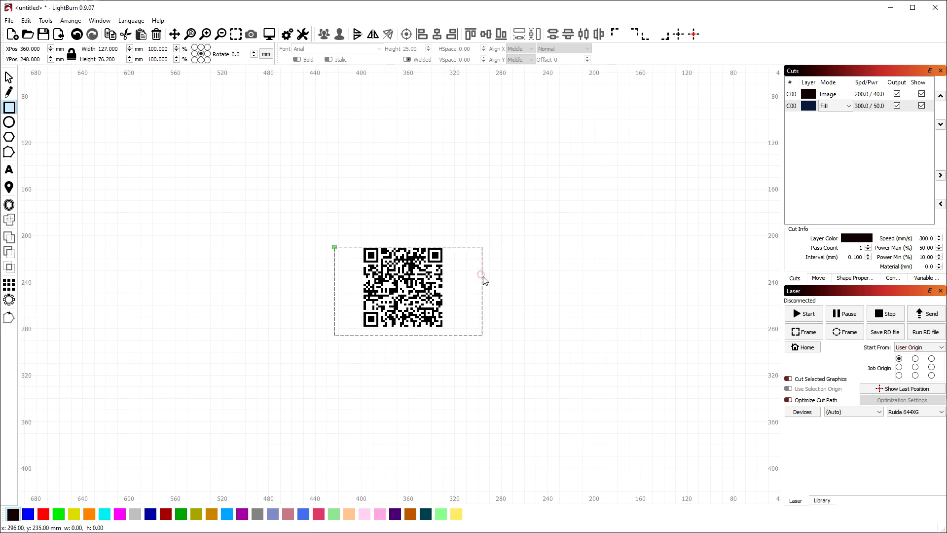
pyautogui.click(10, 78)
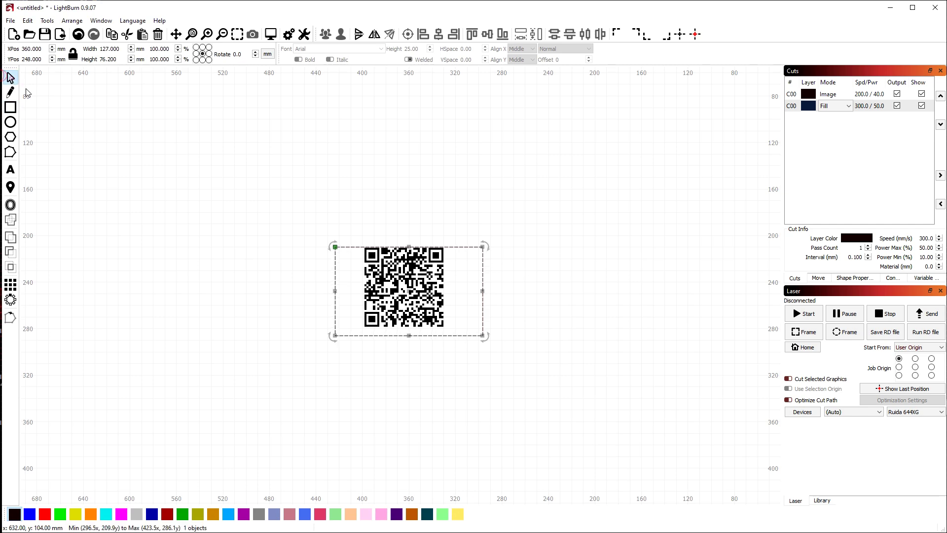
# Give the rectangle an 8 mm corner radius in its shape properties
pyautogui.rightClick(483, 274)
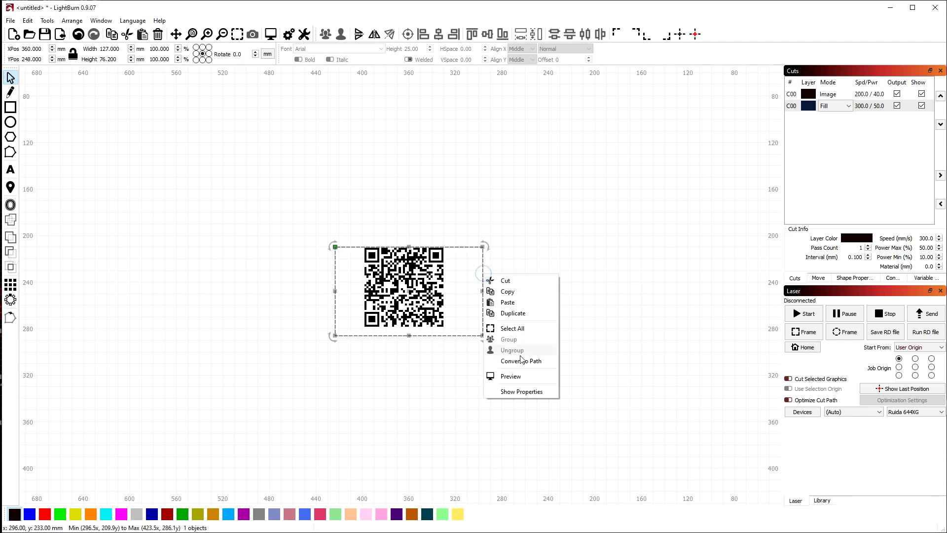
pyautogui.click(524, 392)
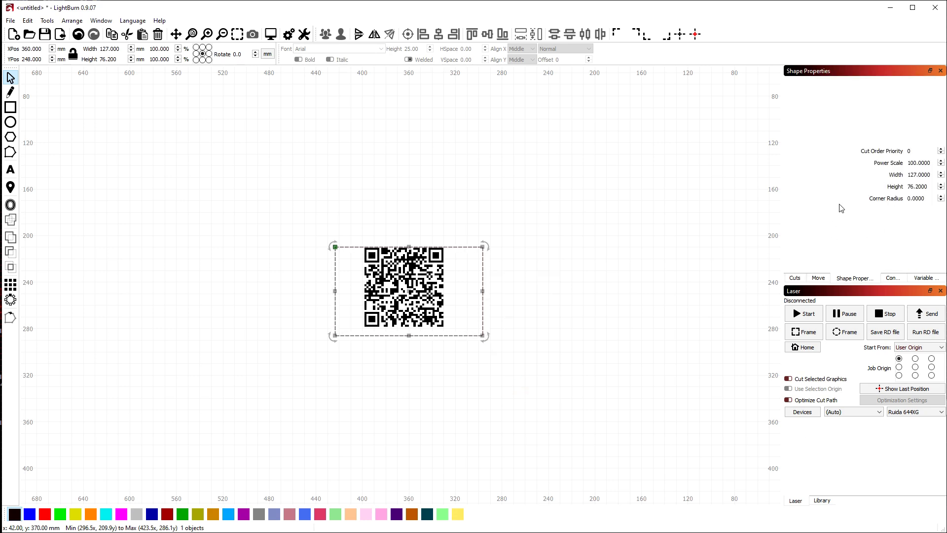
pyautogui.click(931, 198)
pyautogui.write('5')
pyautogui.press('Tab')
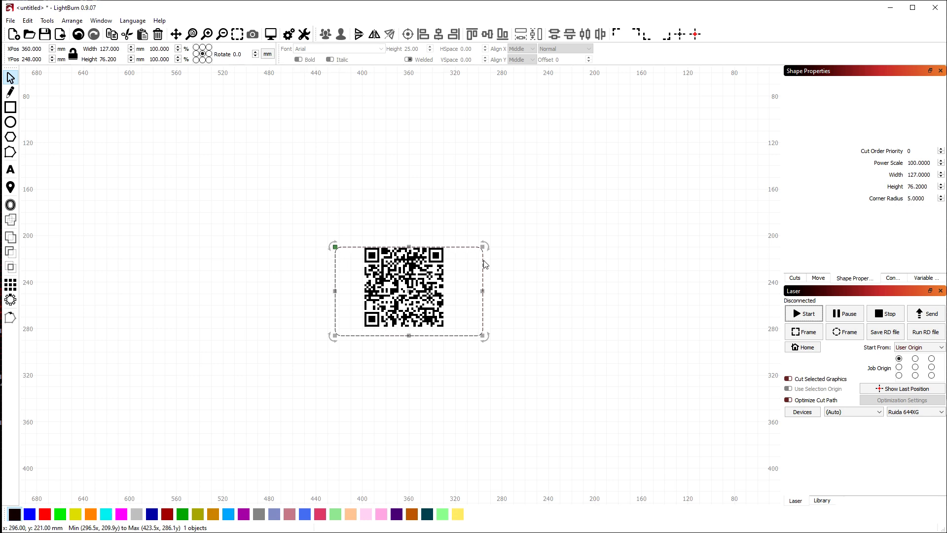
pyautogui.doubleClick(928, 199)
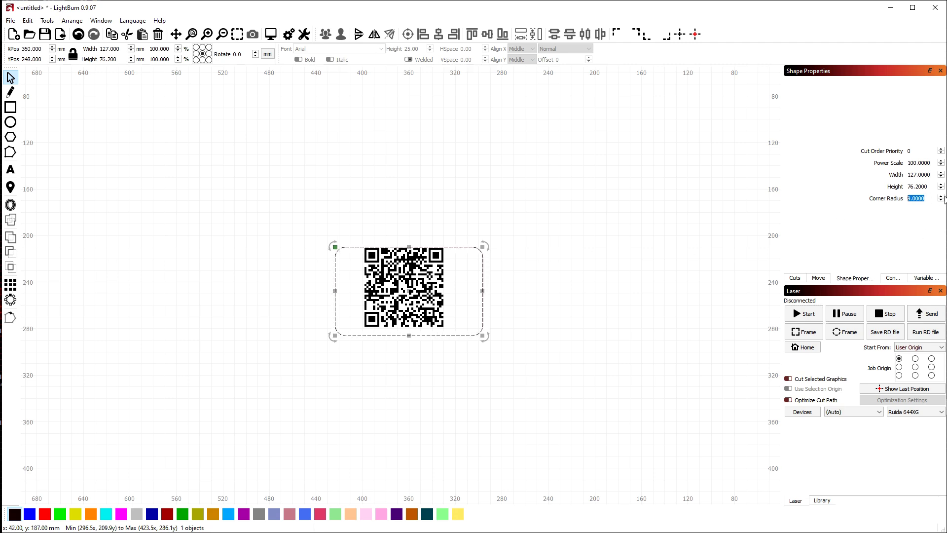
pyautogui.click(940, 196)
pyautogui.click(940, 200)
pyautogui.click(940, 200)
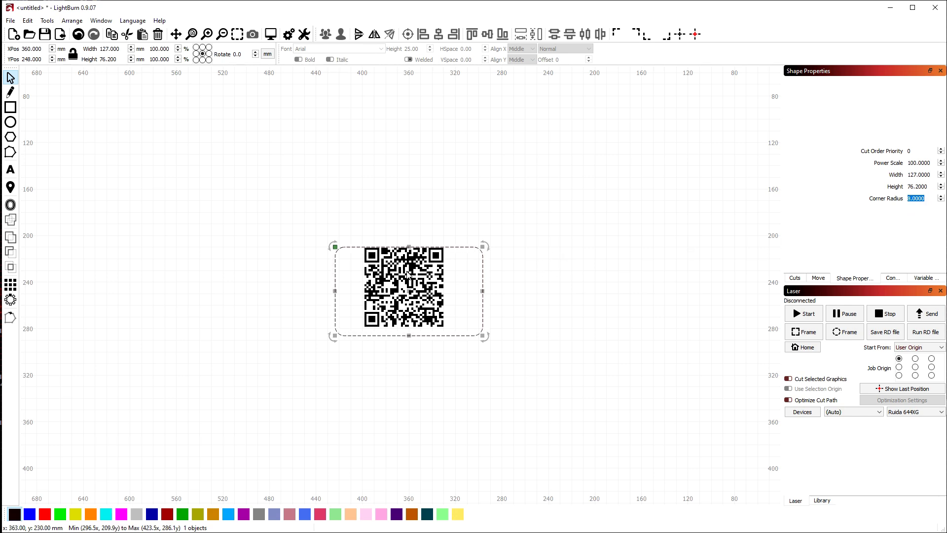
# Return to the Cuts list and drag the QR code left inside the frame
pyautogui.click(794, 278)
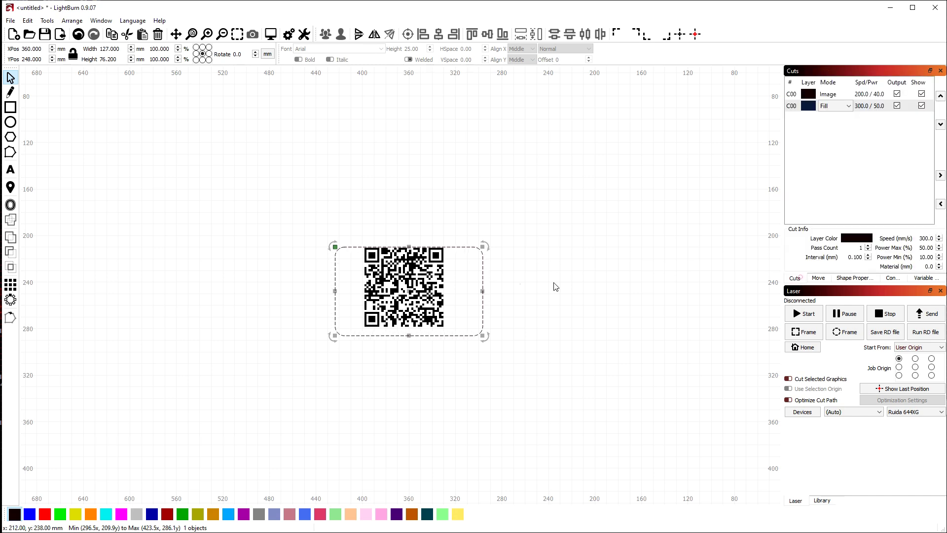
pyautogui.click(412, 284)
pyautogui.moveTo(412, 284); pyautogui.dragTo(398, 288)
pyautogui.scroll(4, 378, 334)
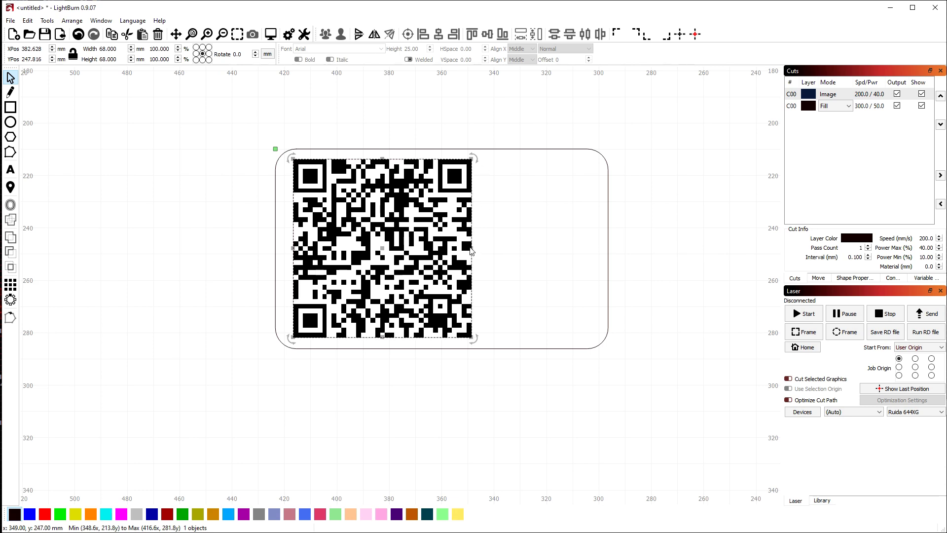
# Scale the QR code to 55.576 mm square and place it in the frame's upper-left
pyautogui.moveTo(472, 249); pyautogui.dragTo(434, 248)
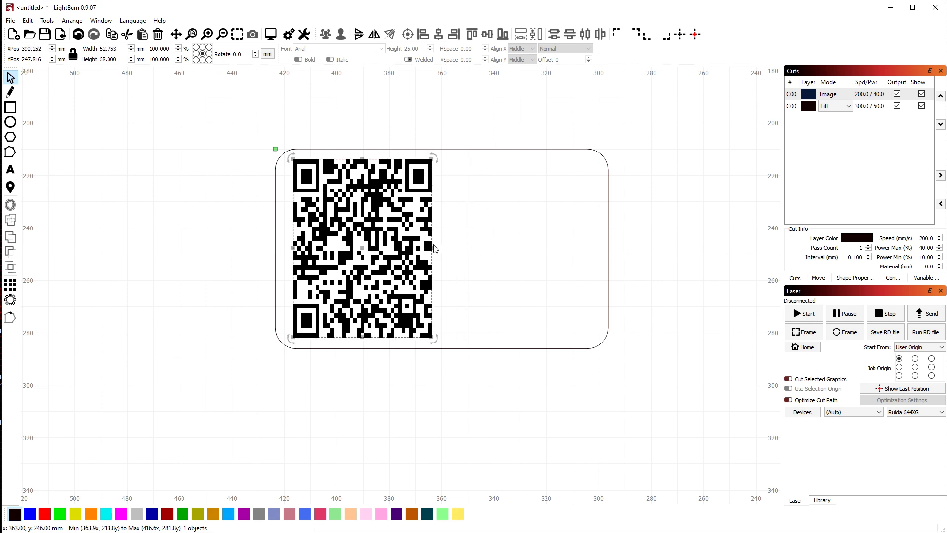
pyautogui.hotkey('ctrl', 'z')
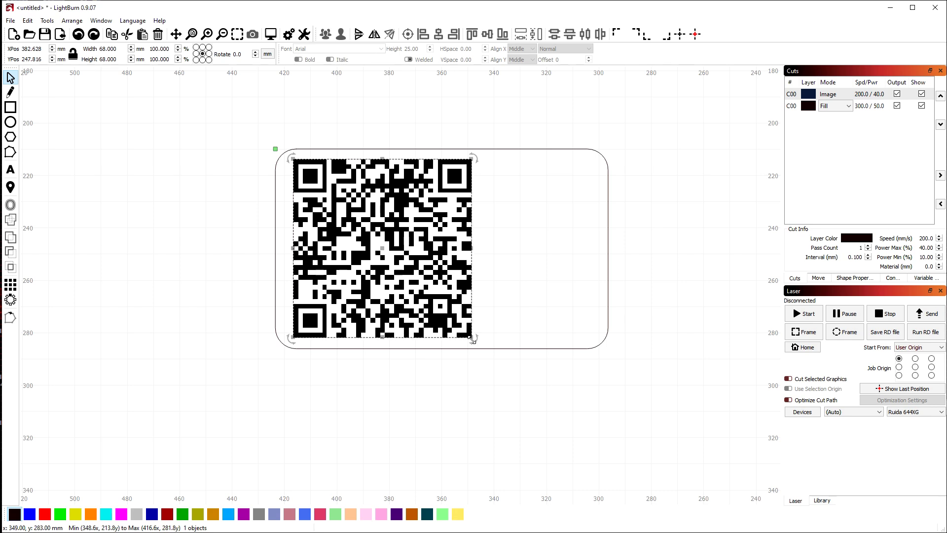
pyautogui.moveTo(472, 341); pyautogui.dragTo(444, 368)
pyautogui.hotkey('ctrl', 'z')
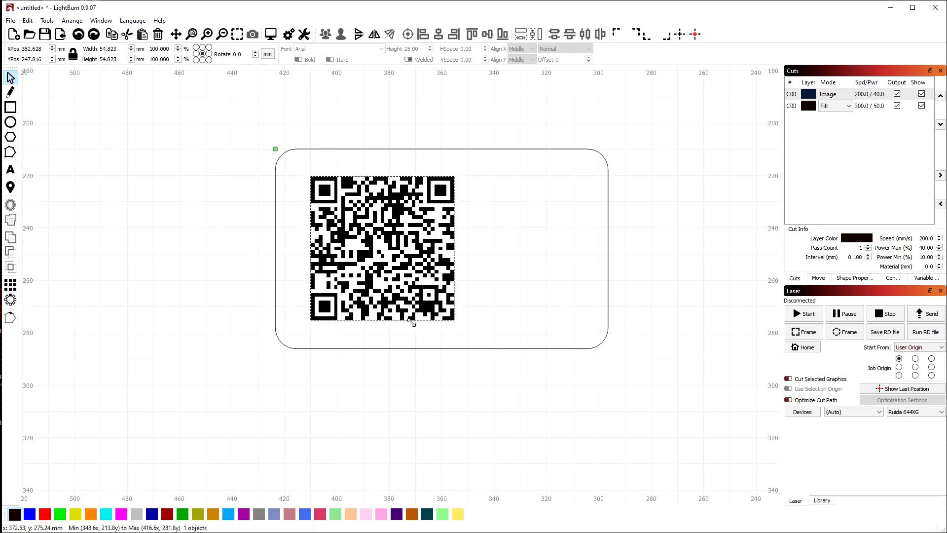
pyautogui.click(436, 339)
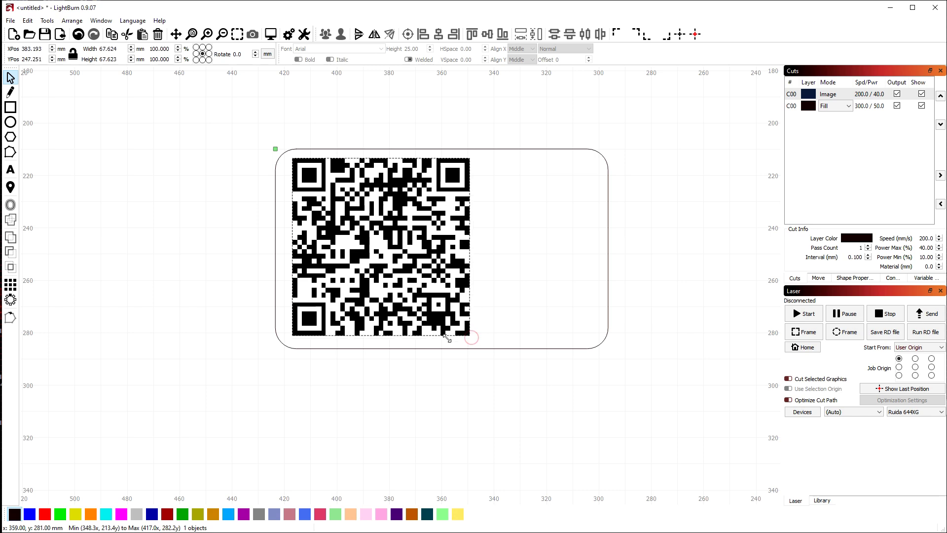
pyautogui.moveTo(460, 336); pyautogui.dragTo(487, 289)
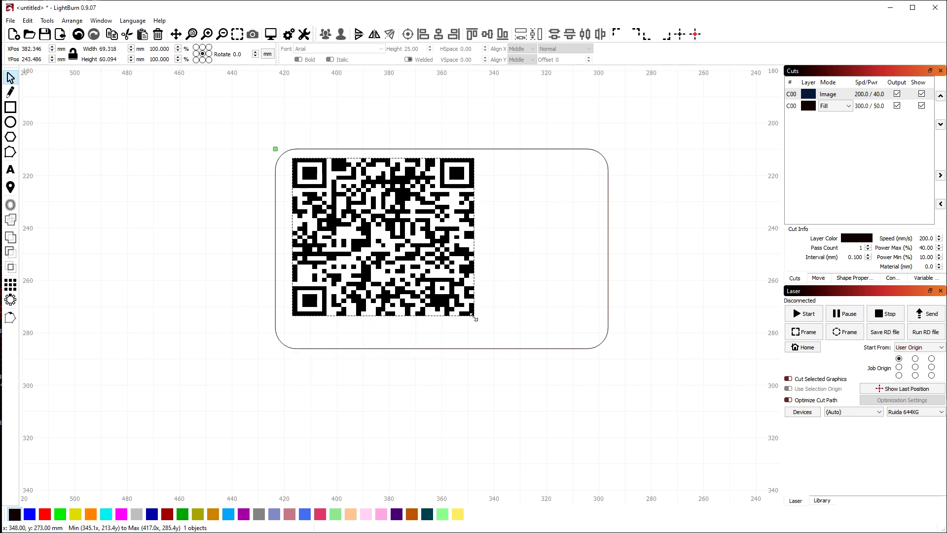
pyautogui.moveTo(474, 355); pyautogui.dragTo(425, 304)
pyautogui.moveTo(365, 231); pyautogui.dragTo(373, 231)
pyautogui.click(211, 165)
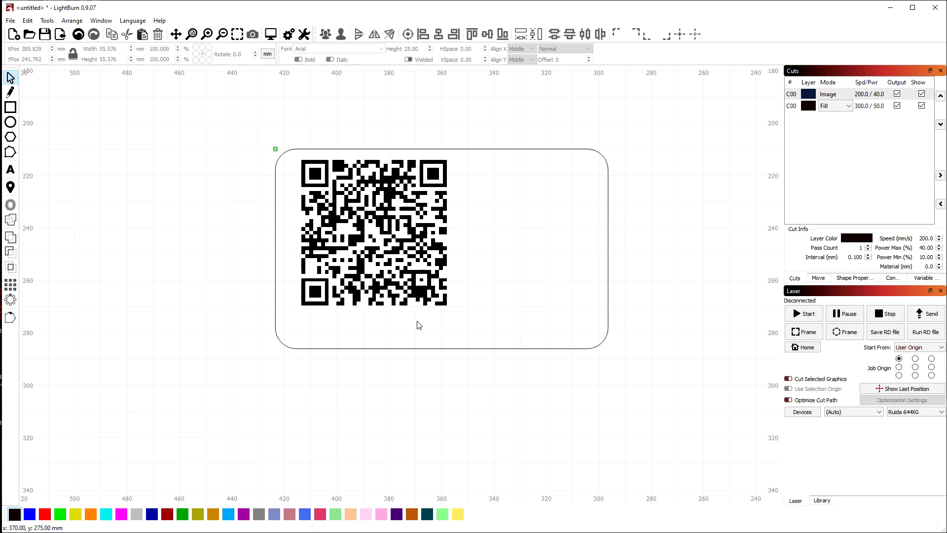
# Add 10 mm tall text 'LightBurnWIFI' below the QR code and select it
pyautogui.click(10, 170)
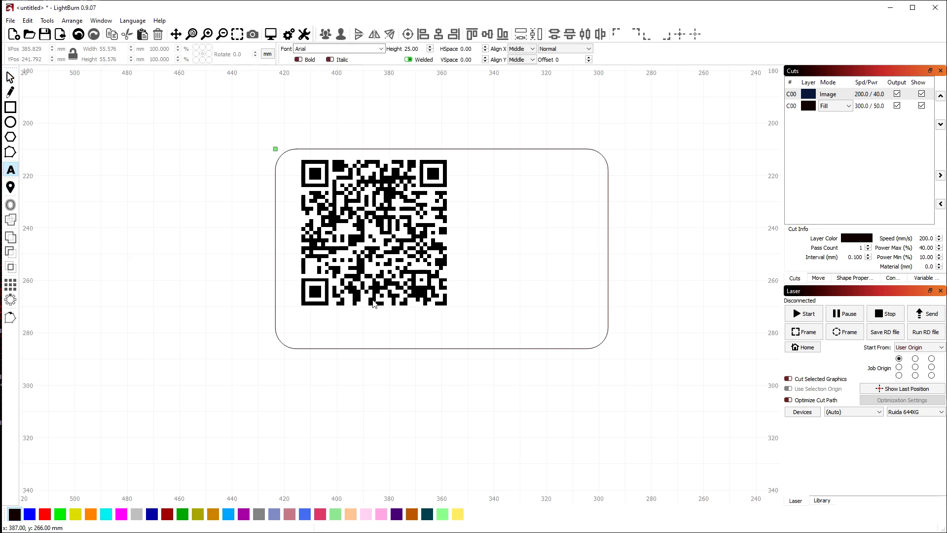
pyautogui.click(376, 336)
pyautogui.moveTo(420, 48); pyautogui.dragTo(408, 51)
pyautogui.write('10')
pyautogui.press('Return')
pyautogui.click(371, 328)
pyautogui.write('LightBurnWIFI')
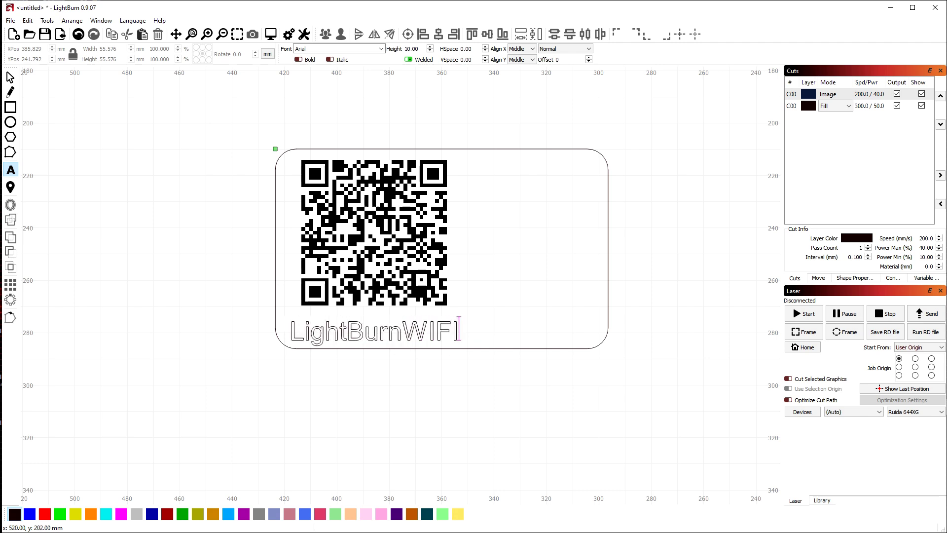
pyautogui.click(11, 77)
pyautogui.click(394, 334)
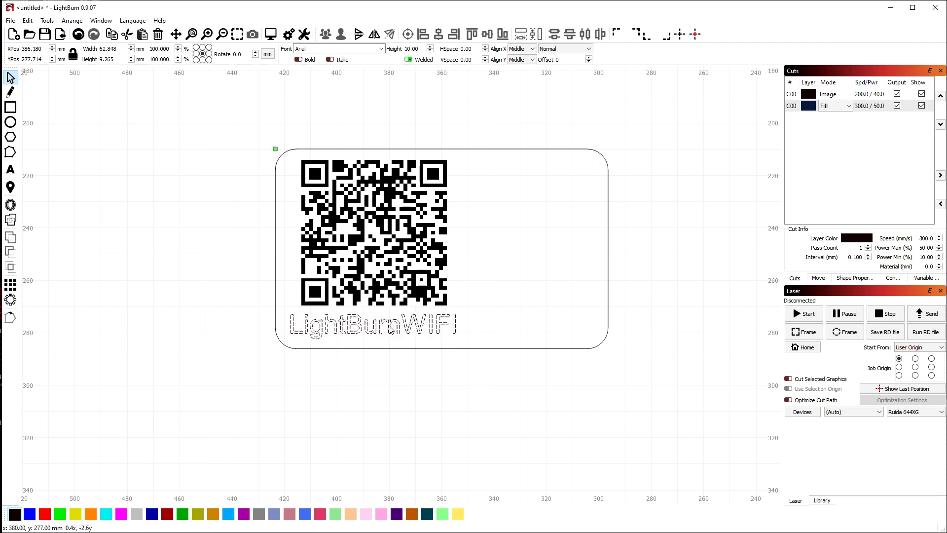
pyautogui.click(391, 329)
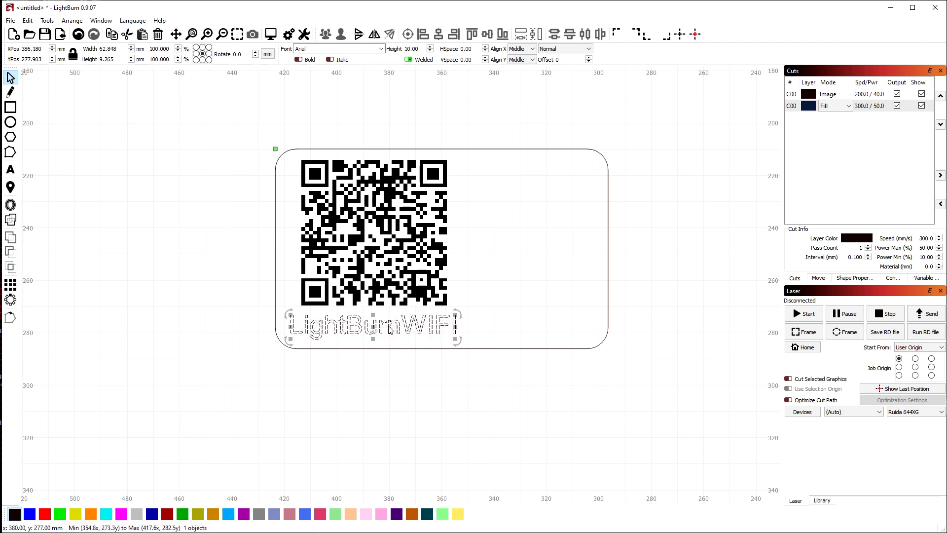
# Shrink the LightBurnWIFI text to 8.792 mm tall and centre it under the QR code
pyautogui.moveTo(290, 315); pyautogui.dragTo(298, 316)
pyautogui.click(361, 401)
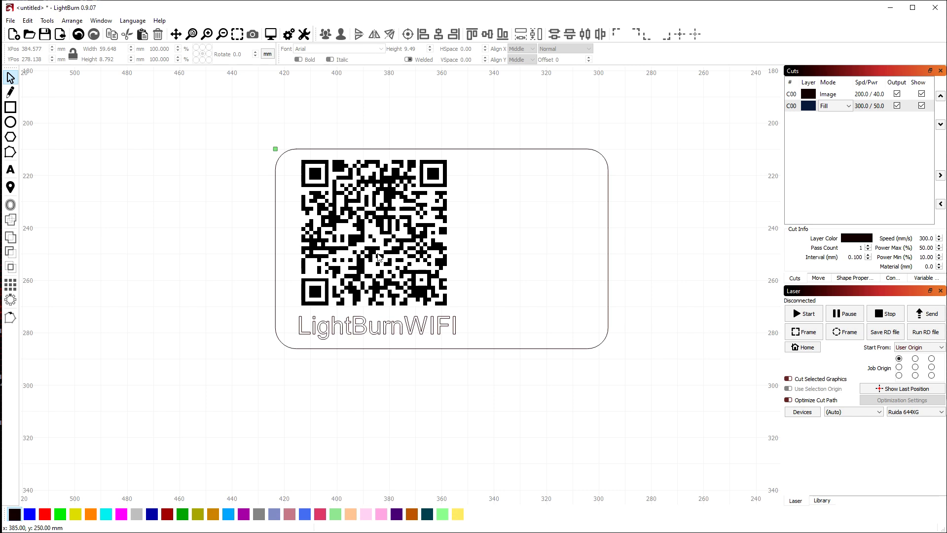
pyautogui.click(382, 328)
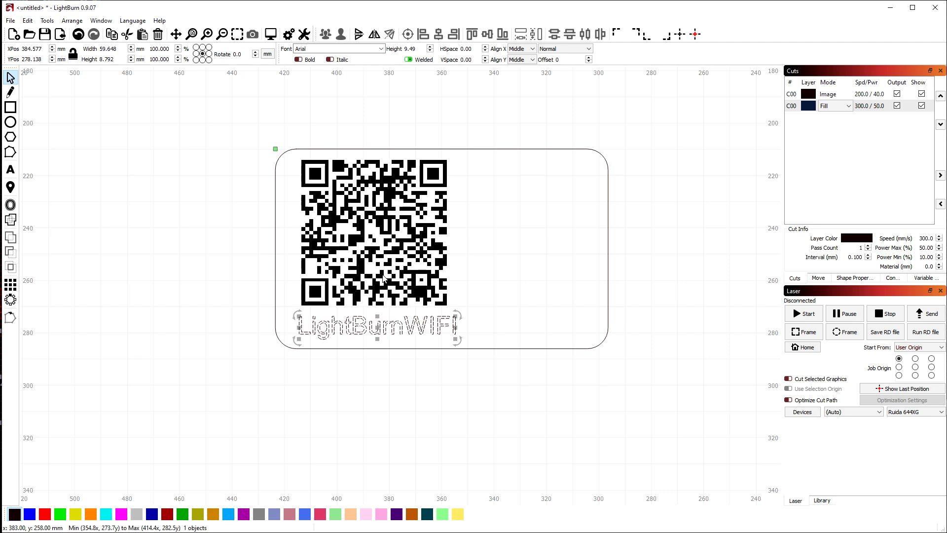
pyautogui.keyDown('shift'); pyautogui.click(383, 278); pyautogui.keyUp('shift')
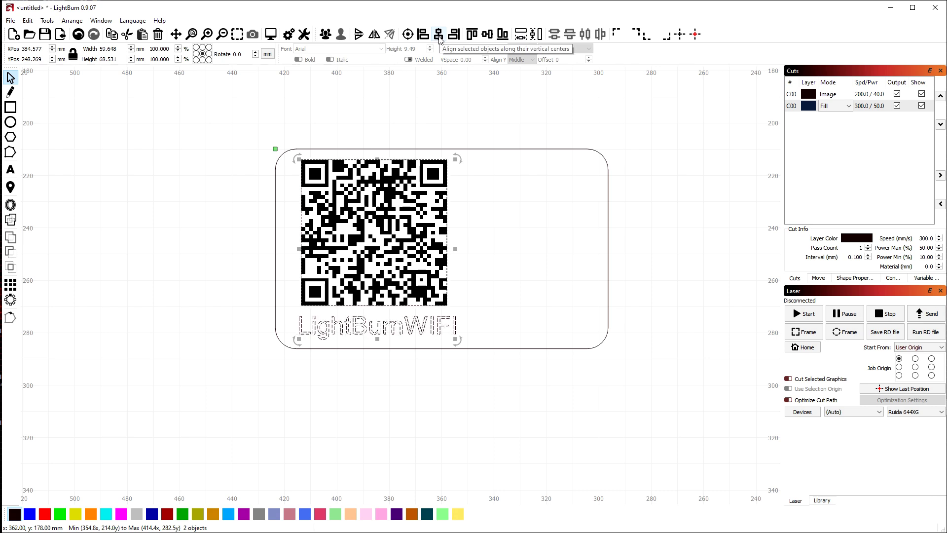
pyautogui.click(439, 38)
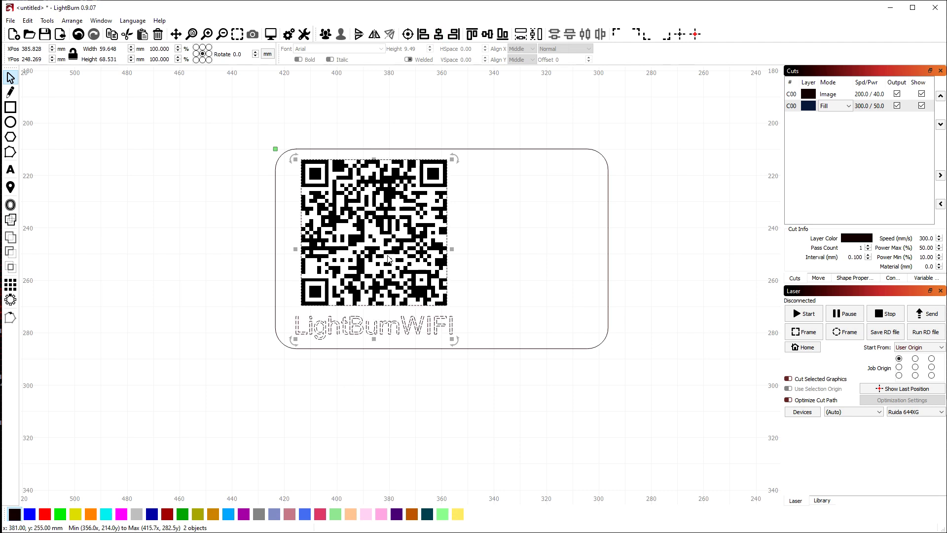
pyautogui.click(373, 128)
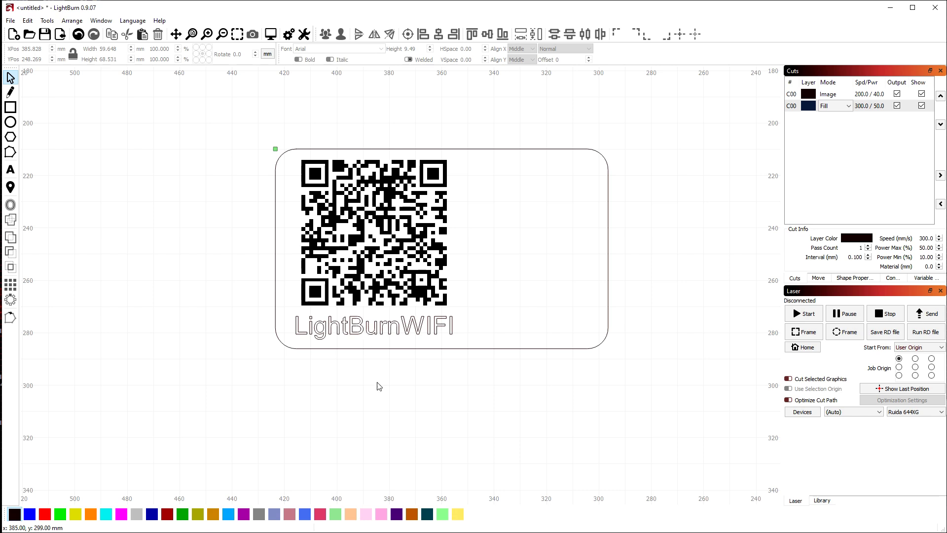
pyautogui.click(388, 327)
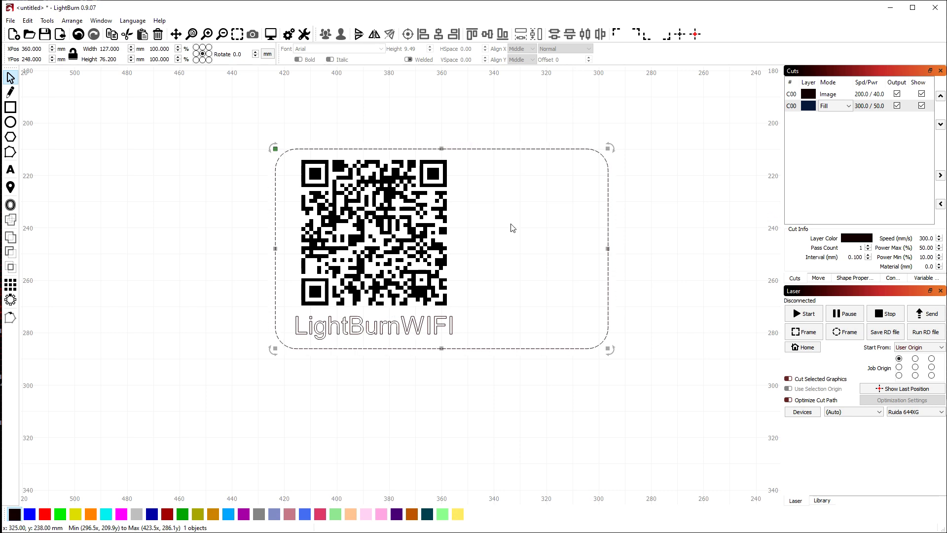
pyautogui.click(408, 207)
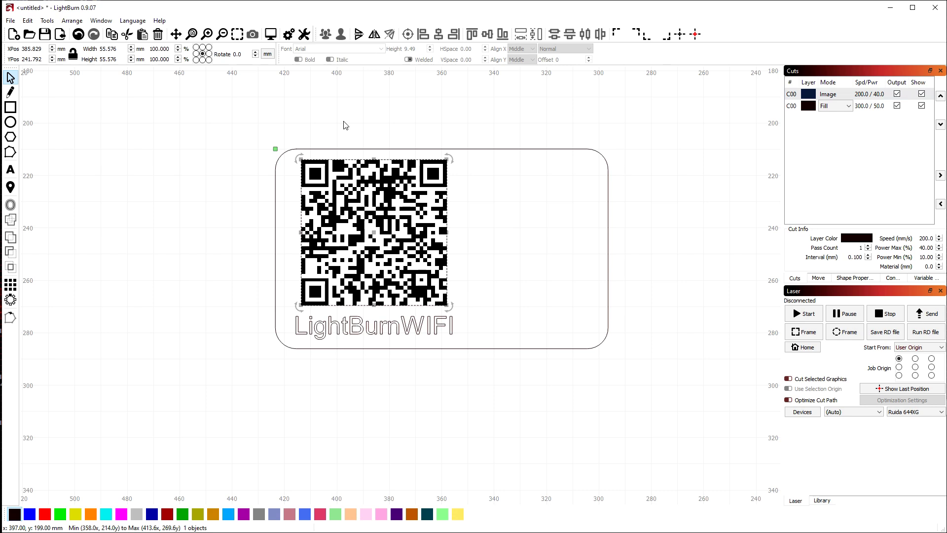
pyautogui.click(273, 38)
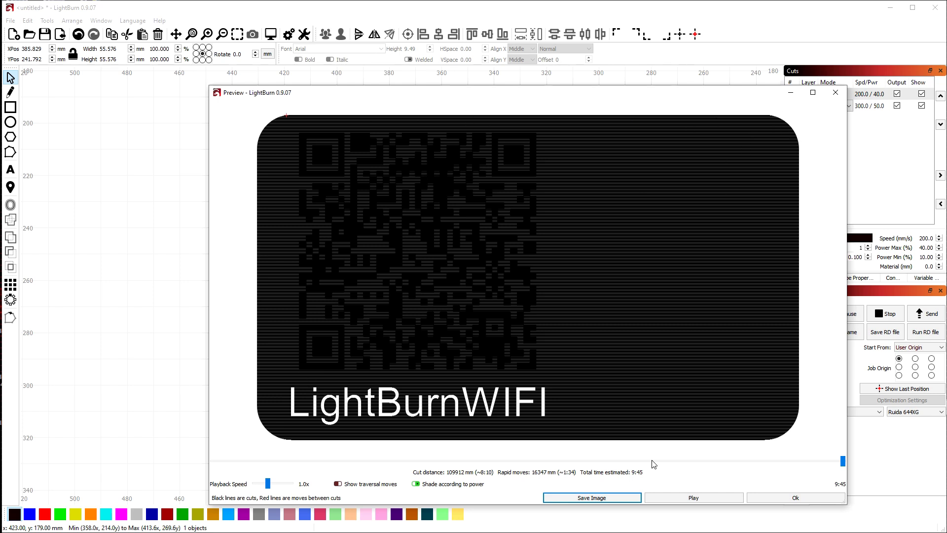
pyautogui.scroll(-2, 562, 235)
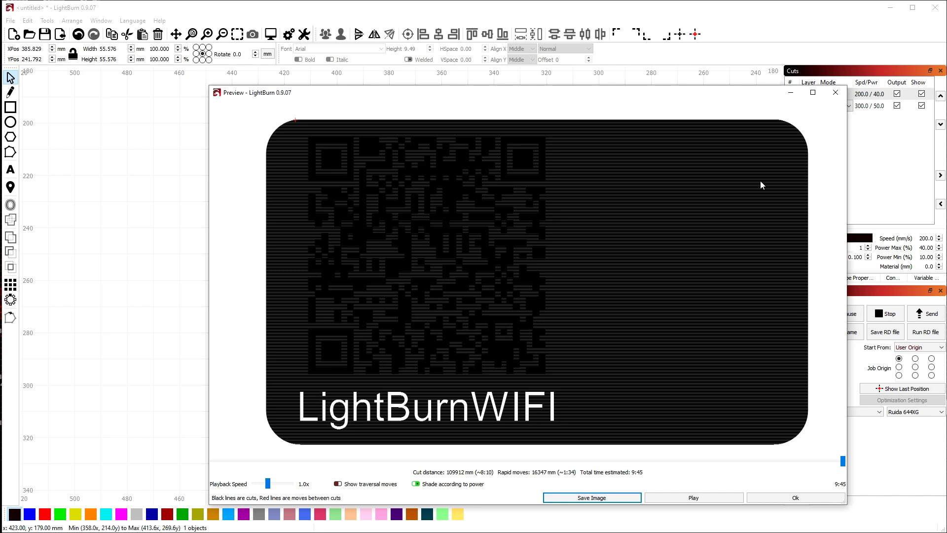
pyautogui.click(835, 92)
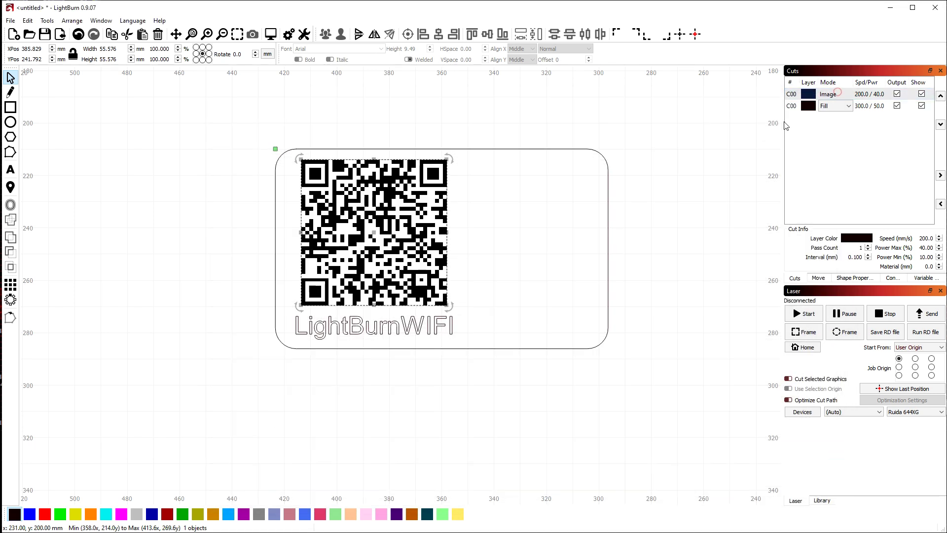
# Move the rounded rectangle frame onto the red C02 layer in Line mode
pyautogui.click(841, 108)
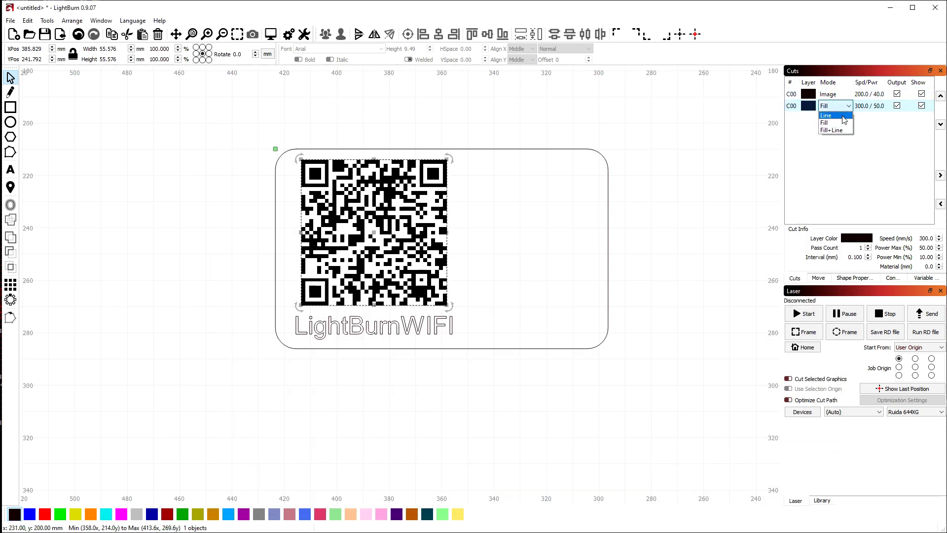
pyautogui.click(843, 116)
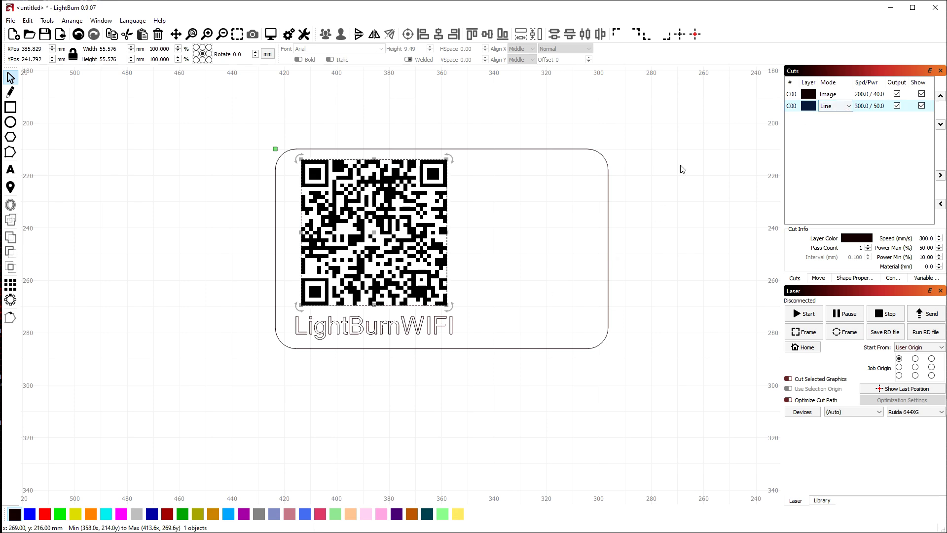
pyautogui.click(449, 348)
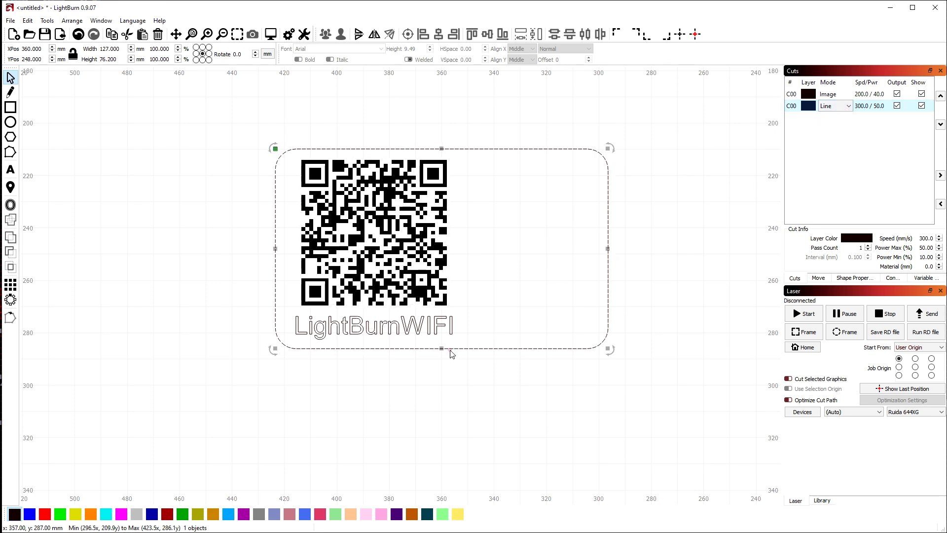
pyautogui.click(45, 515)
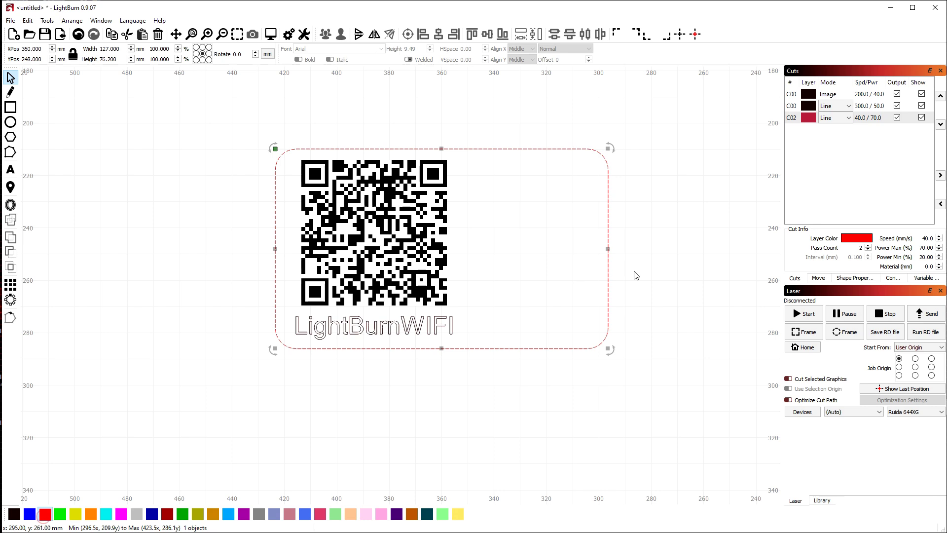
pyautogui.click(836, 118)
pyautogui.click(838, 127)
# Return the text's C00 layer to Fill mode and review the red C02 layer settings
pyautogui.click(239, 224)
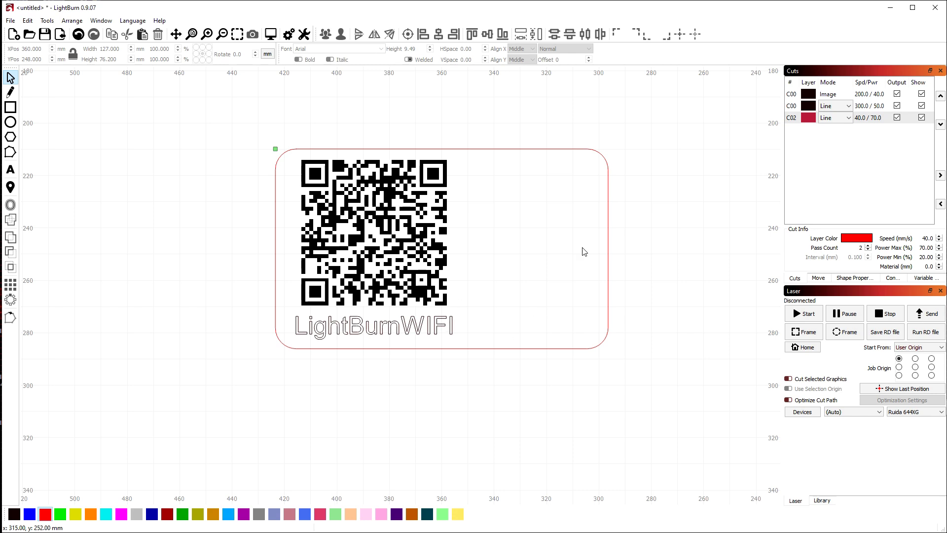
pyautogui.click(835, 106)
pyautogui.click(835, 118)
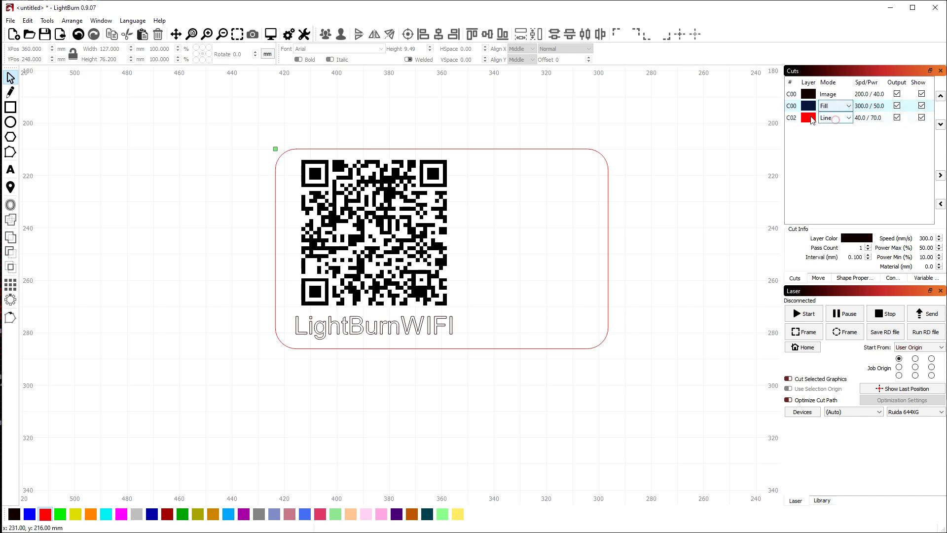
pyautogui.click(451, 330)
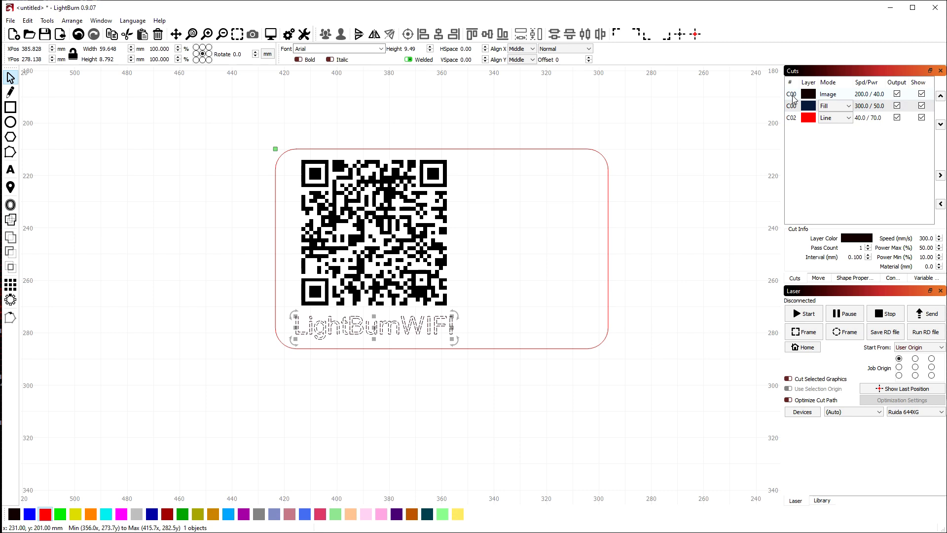
pyautogui.click(570, 142)
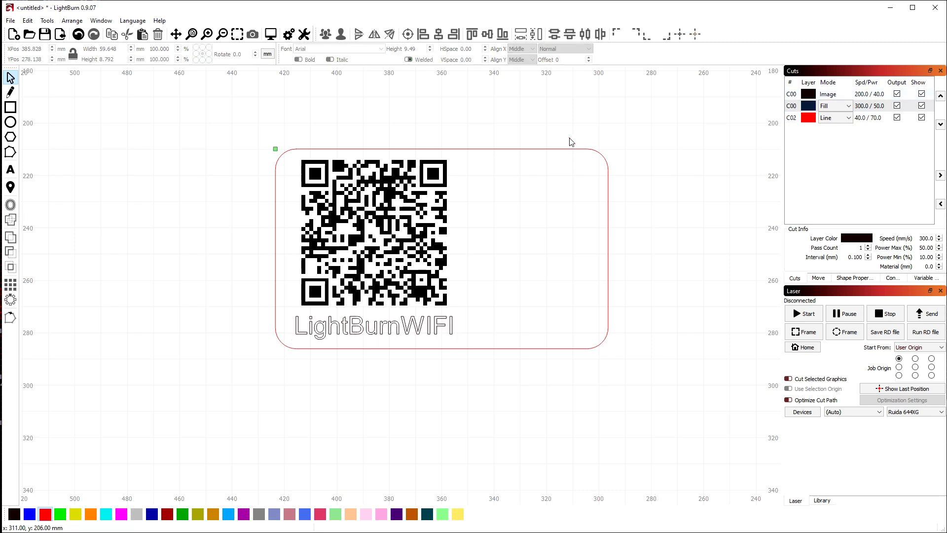
pyautogui.scroll(1, 568, 135)
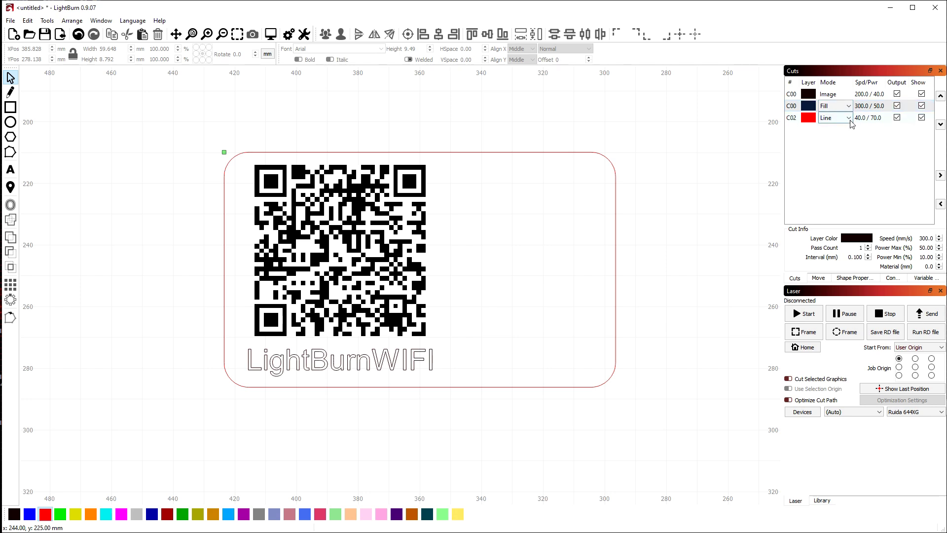
pyautogui.click(800, 120)
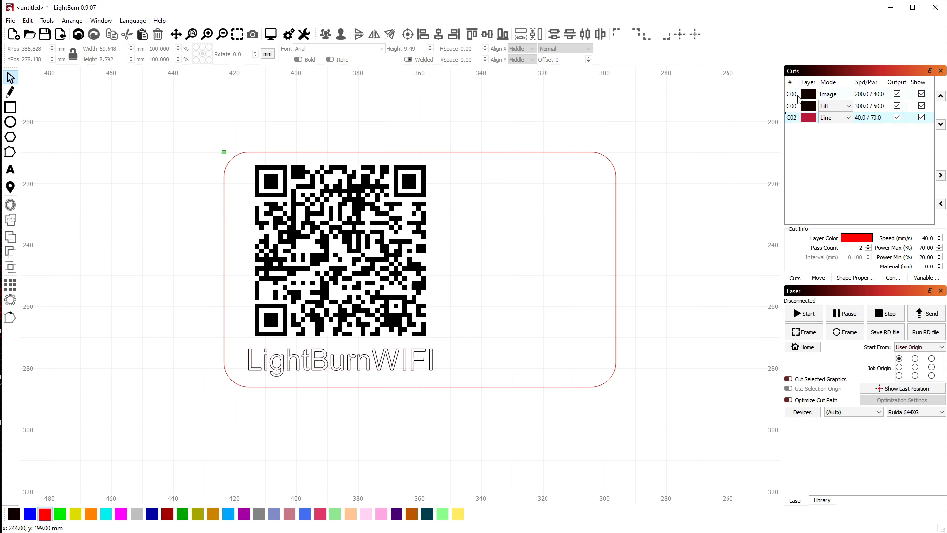
# Try Jarvis and Stucki dithering on the image layer, then return it to Threshold
pyautogui.doubleClick(797, 95)
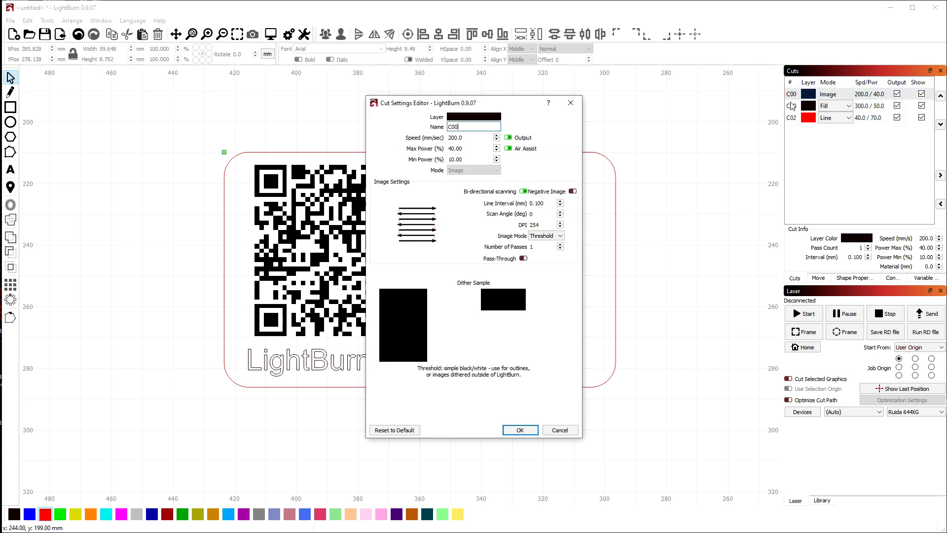
pyautogui.click(555, 235)
pyautogui.click(554, 233)
pyautogui.click(552, 235)
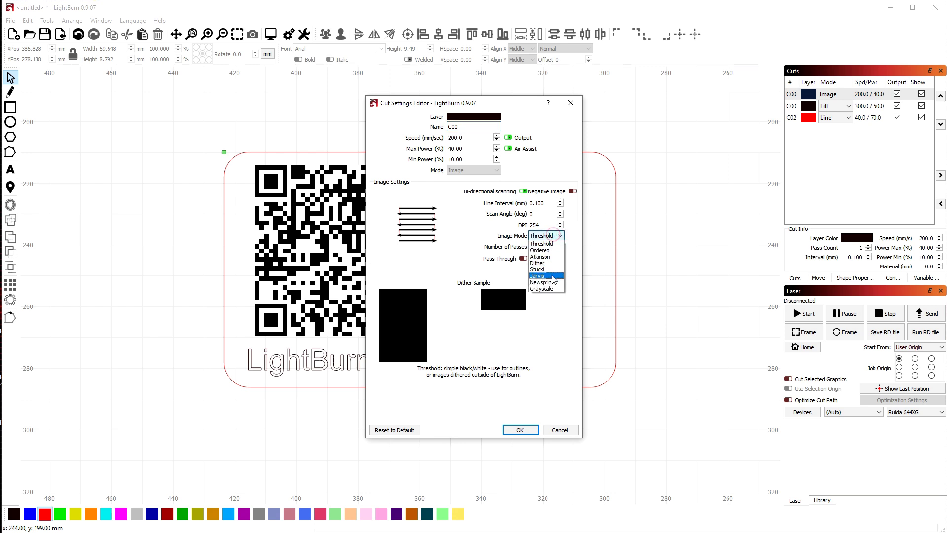
pyautogui.click(553, 276)
pyautogui.click(552, 235)
pyautogui.click(550, 270)
pyautogui.click(553, 236)
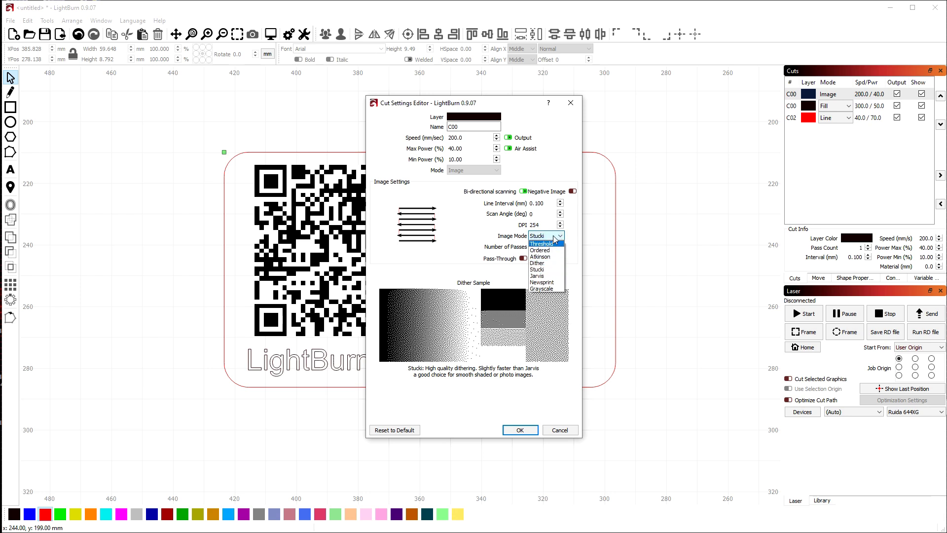
pyautogui.click(553, 235)
pyautogui.click(473, 140)
pyautogui.click(470, 148)
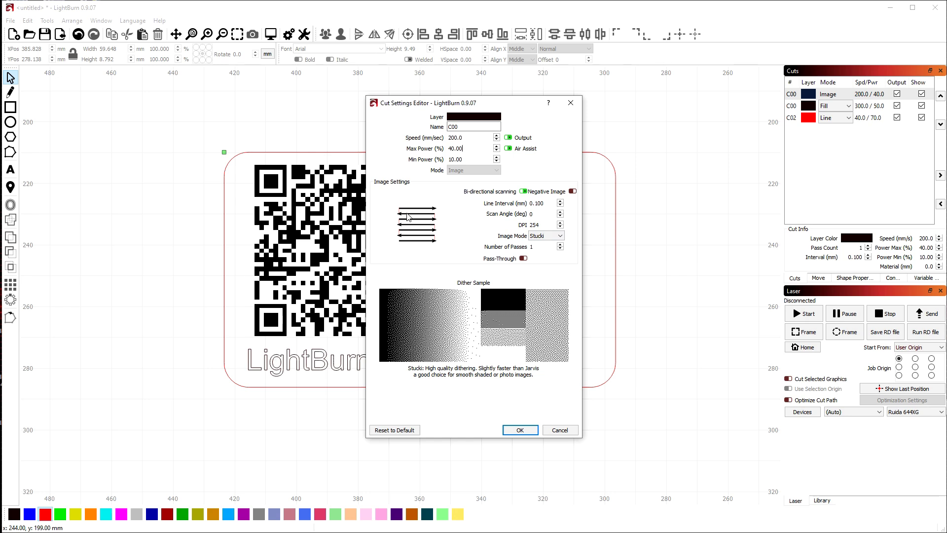
pyautogui.click(558, 237)
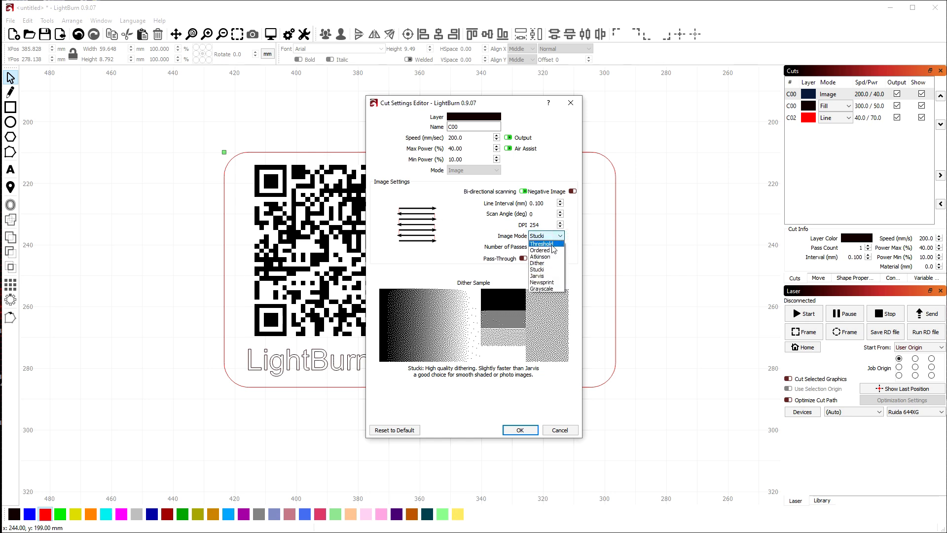
pyautogui.click(554, 244)
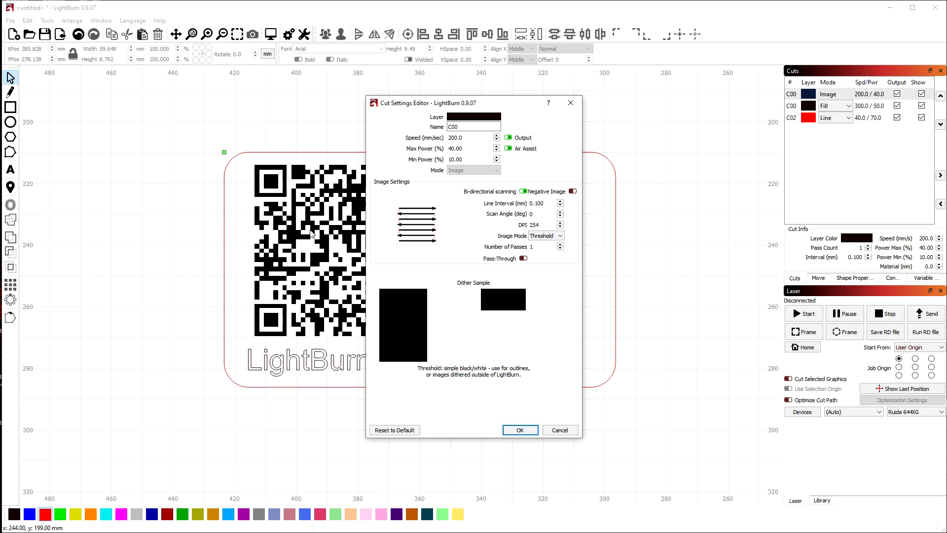
# Adjust the line interval, set DPI to 254, and confirm the image layer's cut settings
pyautogui.click(547, 202)
pyautogui.click(546, 225)
pyautogui.scroll(5, 547, 225)
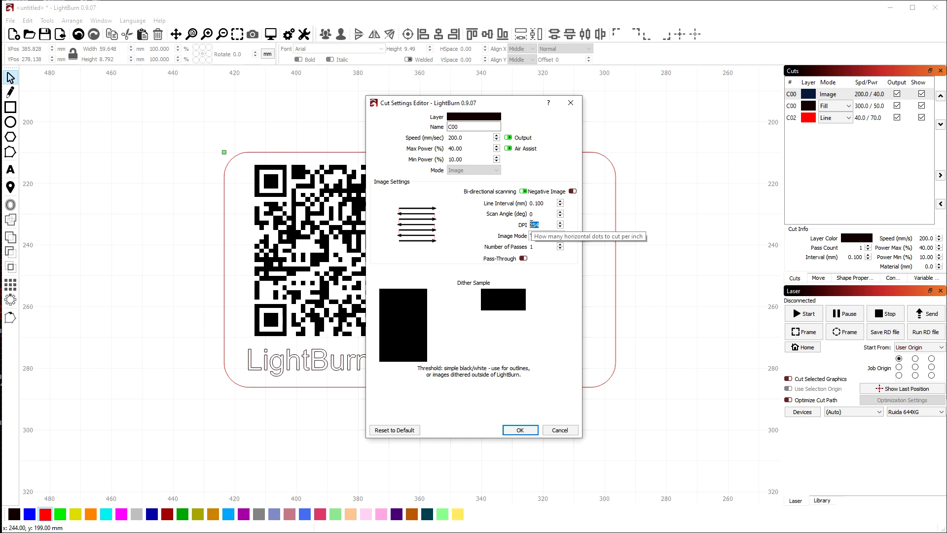
pyautogui.click(545, 203)
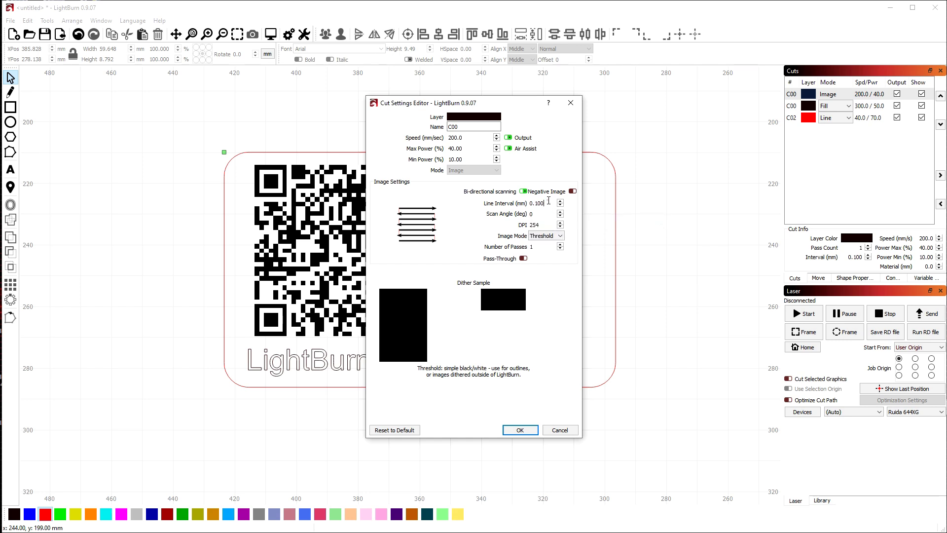
pyautogui.click(545, 202)
pyautogui.press('BackSpace')
pyautogui.press('BackSpace')
pyautogui.press('BackSpace')
pyautogui.write('0')
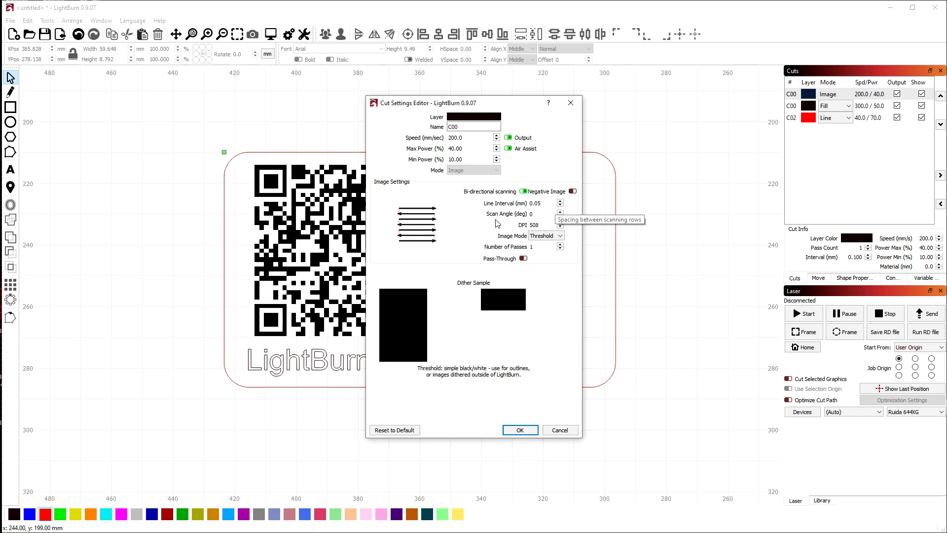
pyautogui.click(545, 225)
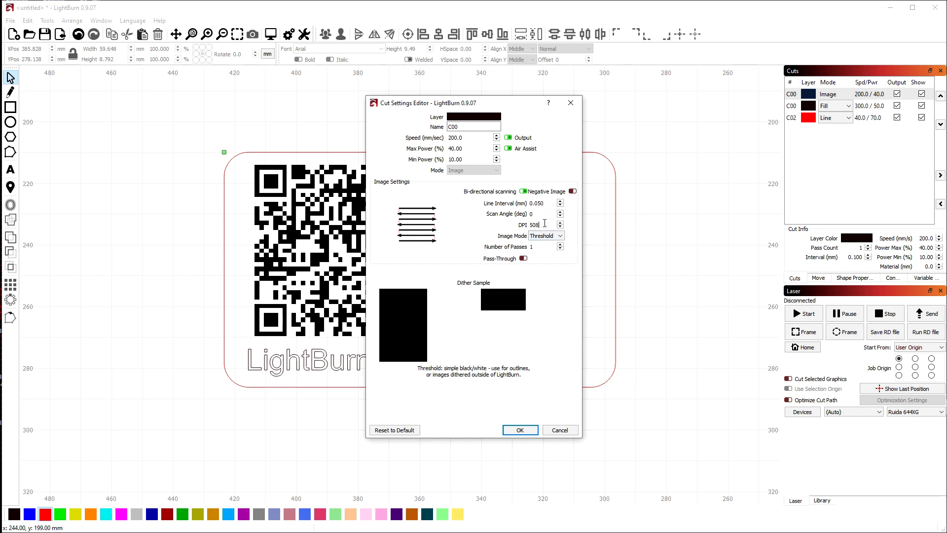
pyautogui.press('BackSpace')
pyautogui.press('BackSpace')
pyautogui.press('BackSpace')
pyautogui.write('254')
pyautogui.click(520, 429)
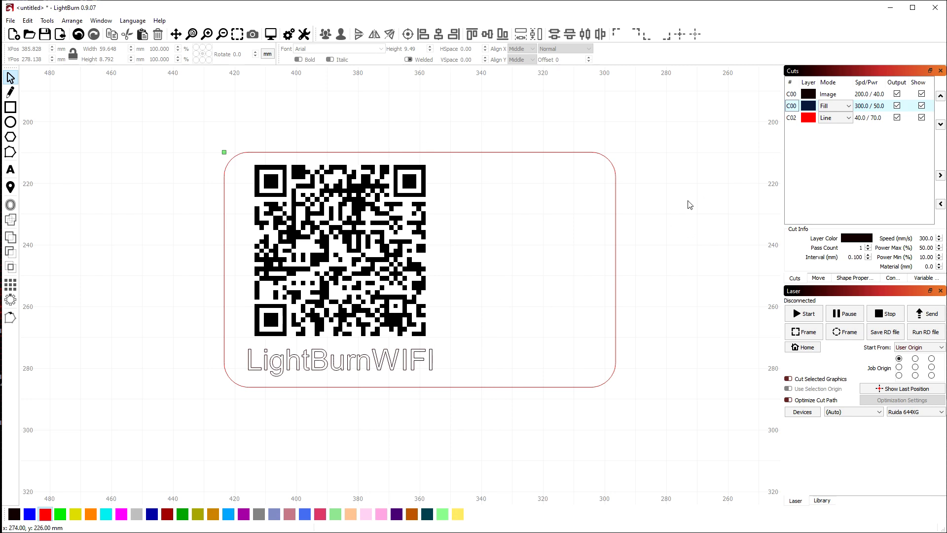
pyautogui.click(791, 118)
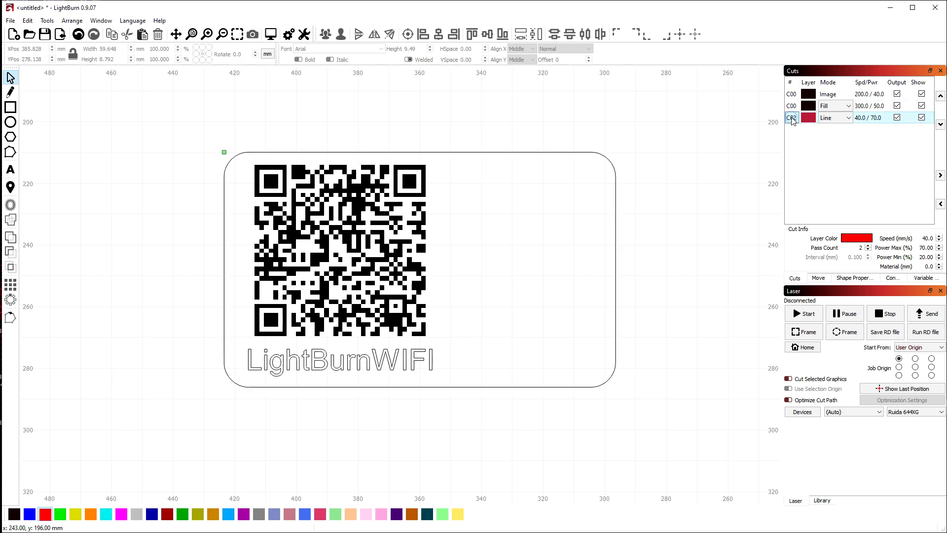
pyautogui.click(791, 105)
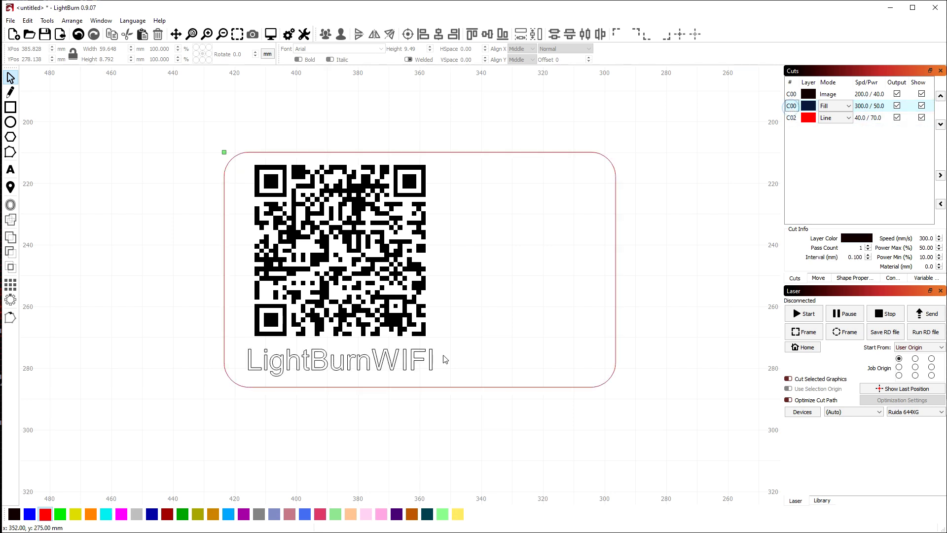
pyautogui.click(615, 305)
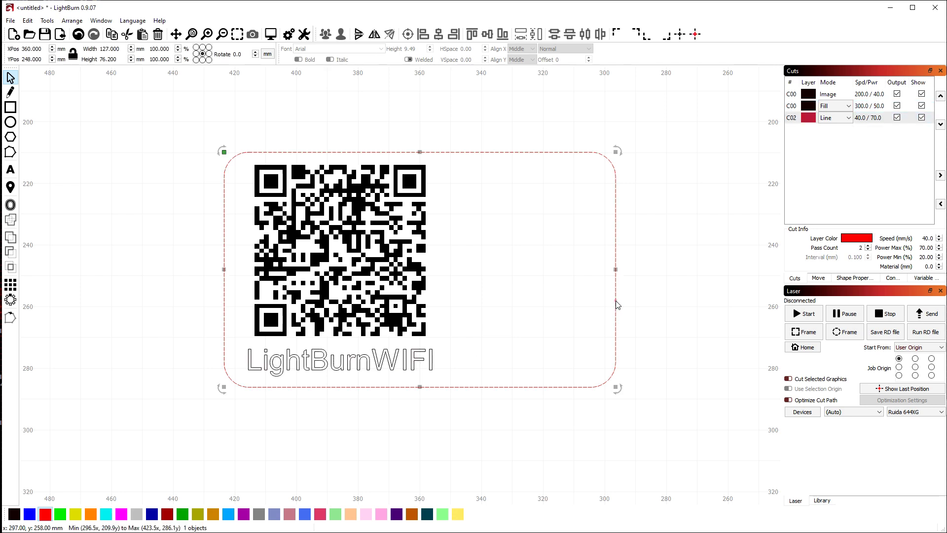
pyautogui.click(430, 364)
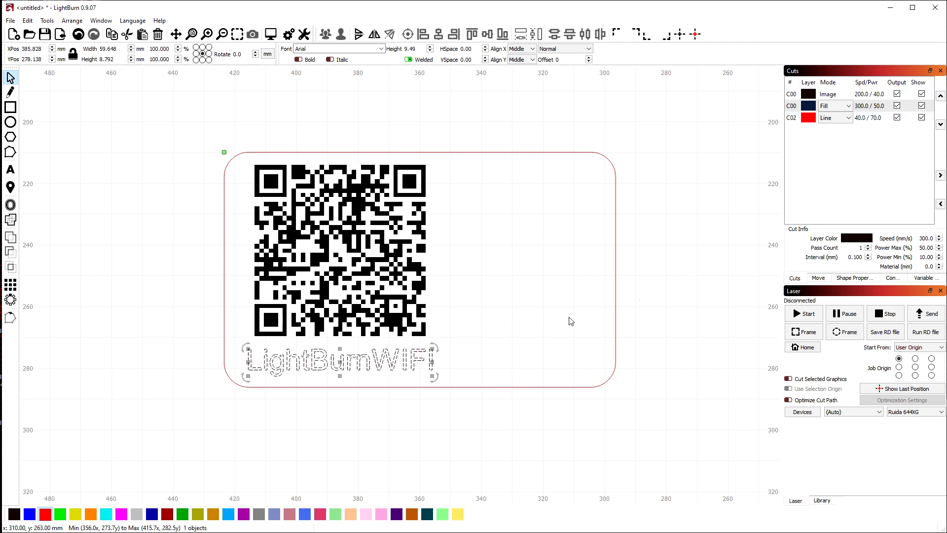
pyautogui.click(489, 324)
pyautogui.click(431, 356)
pyautogui.click(454, 317)
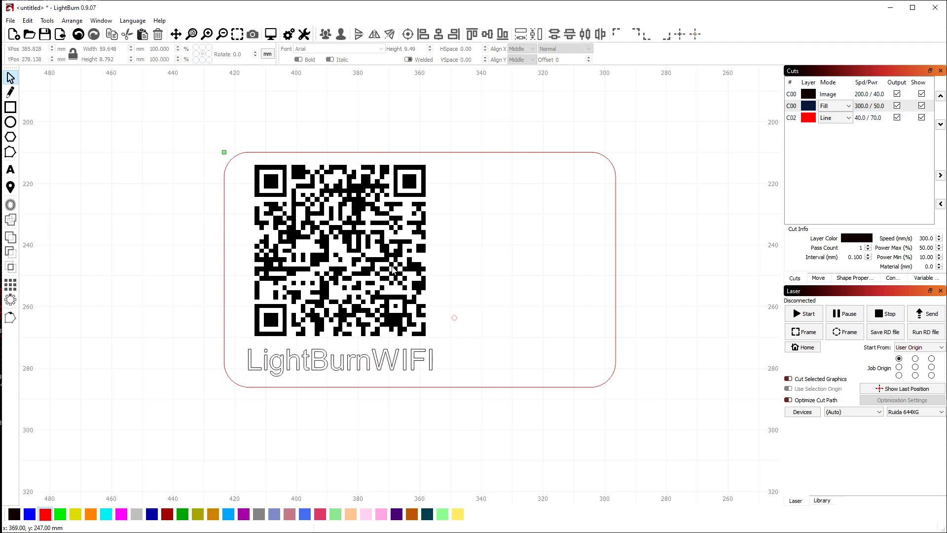
pyautogui.click(393, 269)
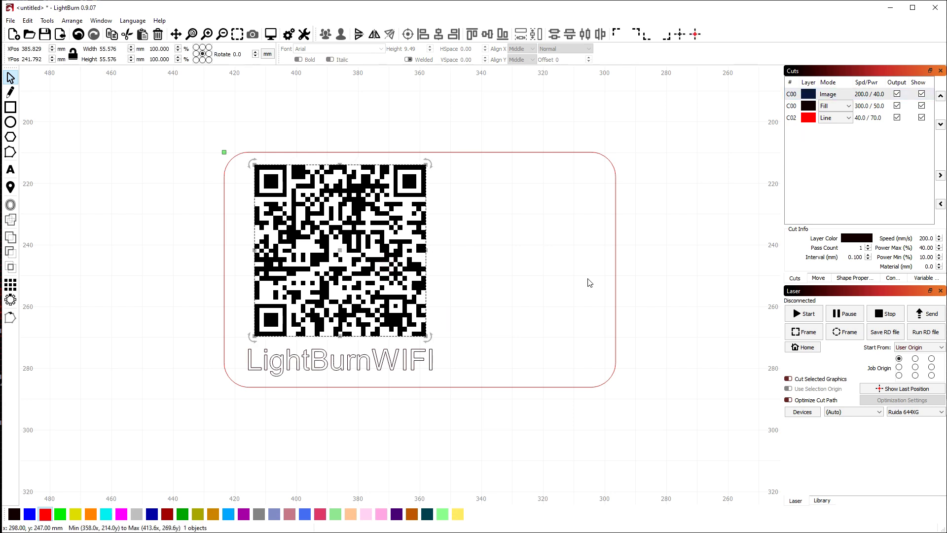
pyautogui.click(405, 357)
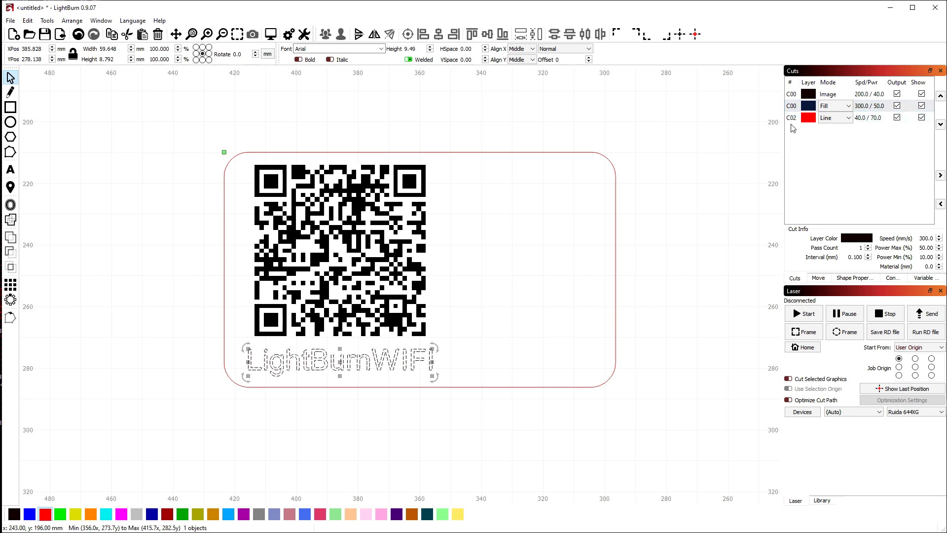
# Set the text fill layer to 300 mm/s with 25% max power and confirm it
pyautogui.doubleClick(790, 106)
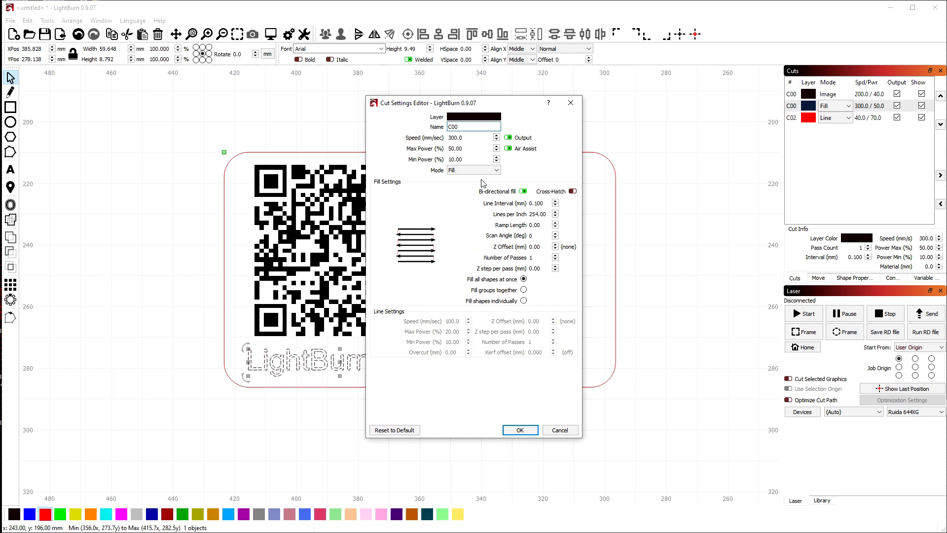
pyautogui.click(401, 431)
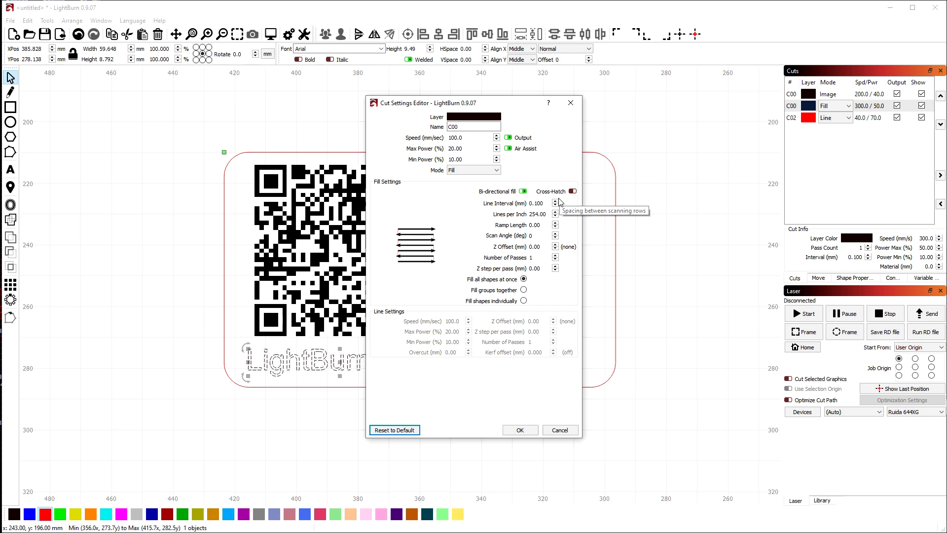
pyautogui.doubleClick(476, 149)
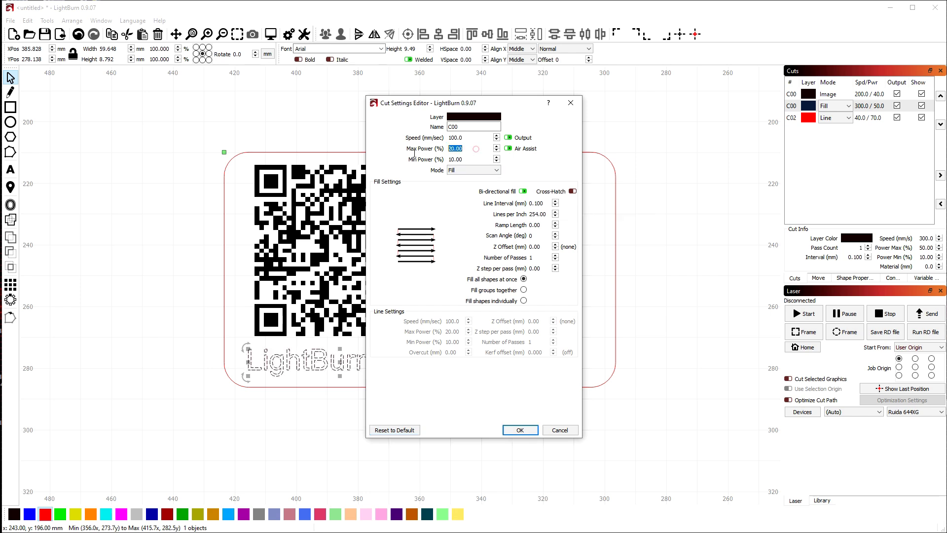
pyautogui.doubleClick(462, 140)
pyautogui.write('3')
pyautogui.click(513, 429)
pyautogui.click(532, 345)
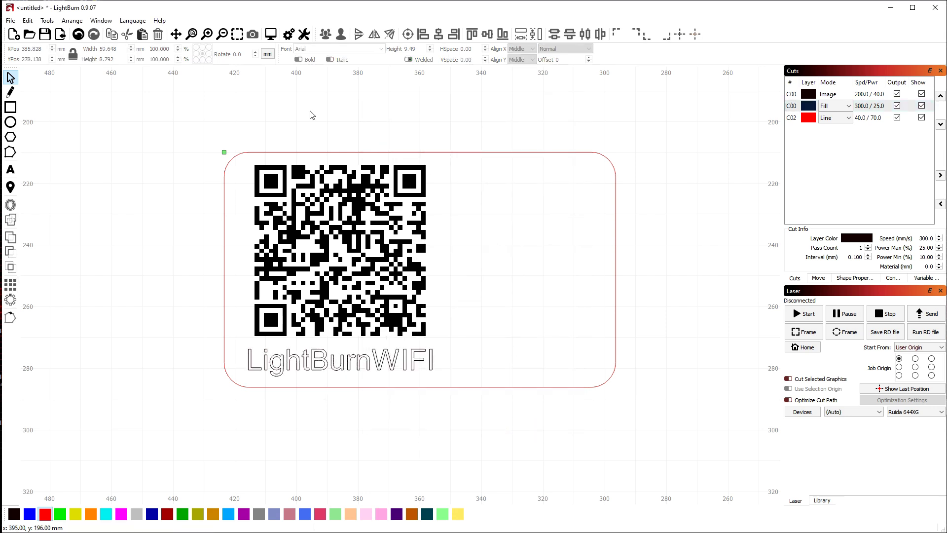
# Preview the job's engraving order (3:48 estimate), then enable Optimize Cut Path
pyautogui.click(272, 36)
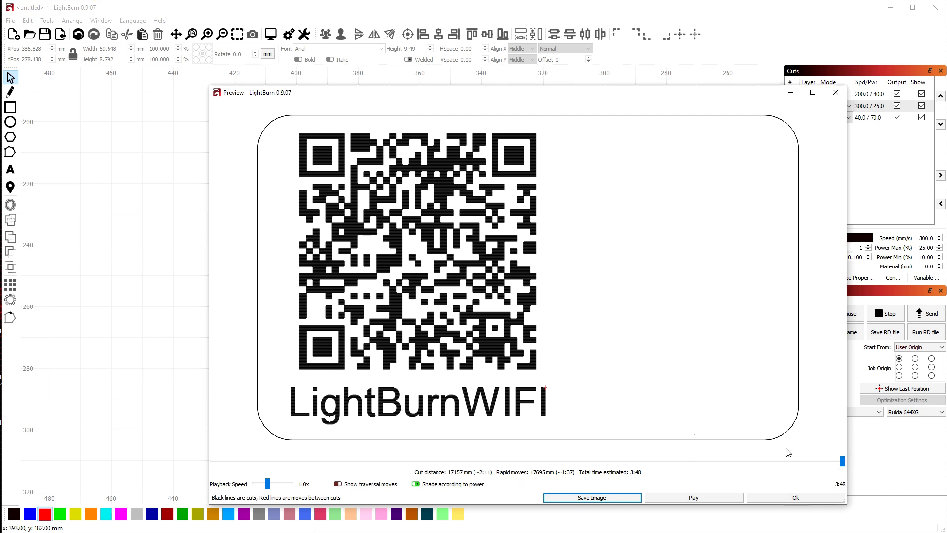
pyautogui.moveTo(843, 464)
pyautogui.mouseDown()
pyautogui.moveTo(209, 468)
pyautogui.moveTo(687, 446)
pyautogui.moveTo(865, 457)
pyautogui.mouseUp()
pyautogui.moveTo(844, 464)
pyautogui.mouseDown()
pyautogui.moveTo(672, 461)
pyautogui.moveTo(796, 472)
pyautogui.moveTo(856, 461)
pyautogui.mouseUp()
pyautogui.click(795, 497)
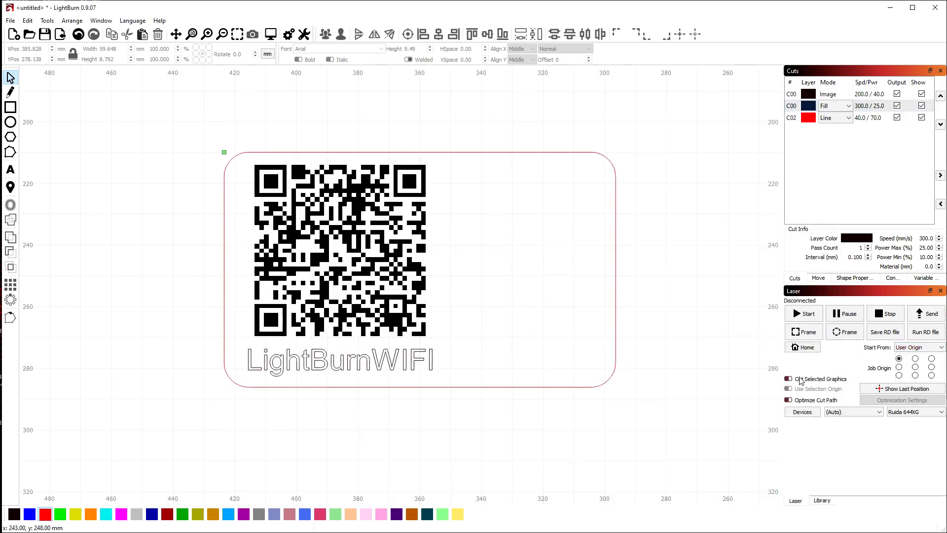
pyautogui.click(802, 401)
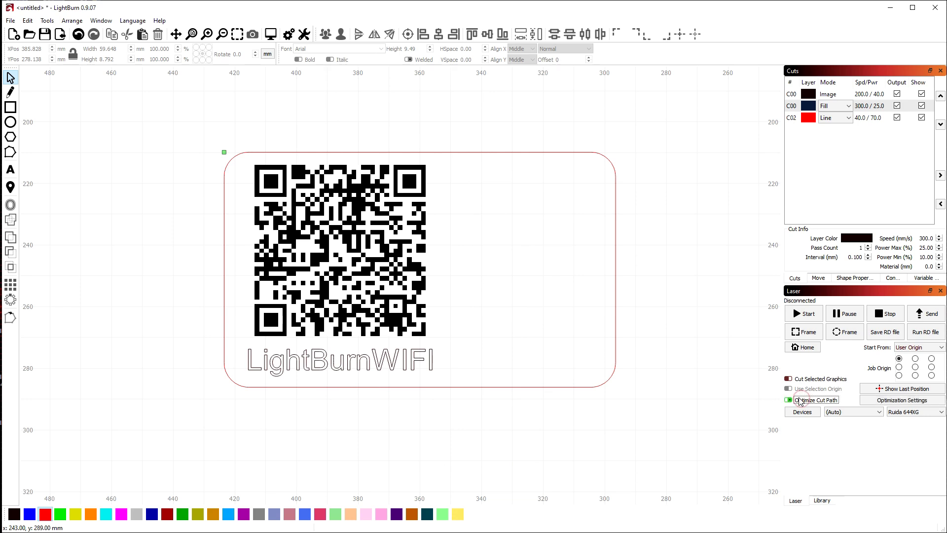
pyautogui.click(885, 400)
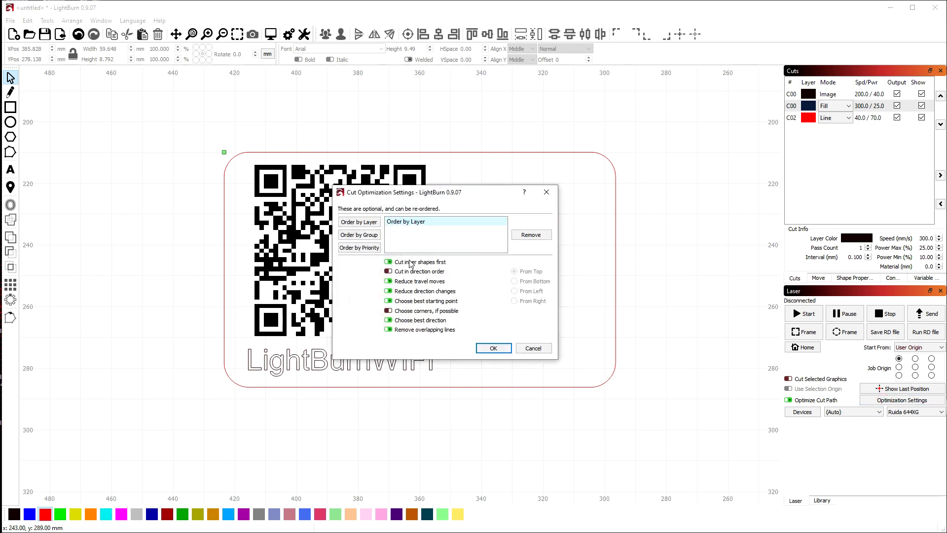
pyautogui.click(492, 348)
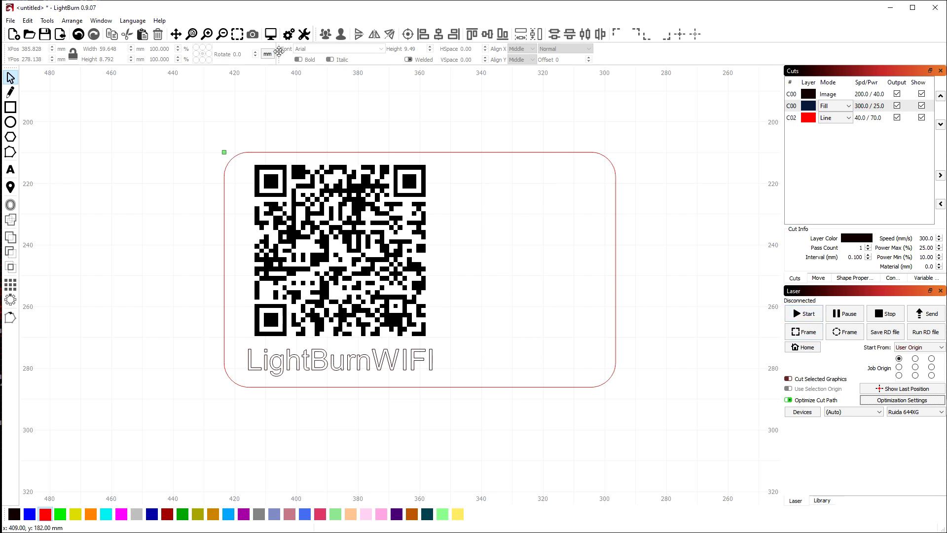
pyautogui.click(271, 35)
pyautogui.moveTo(839, 463)
pyautogui.mouseDown()
pyautogui.moveTo(265, 454)
pyautogui.moveTo(568, 448)
pyautogui.moveTo(857, 465)
pyautogui.mouseUp()
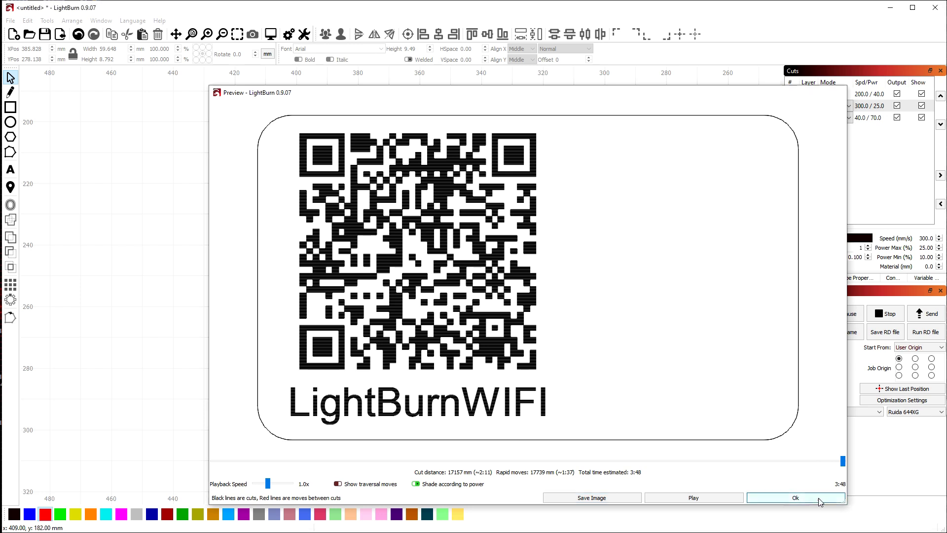
pyautogui.click(818, 498)
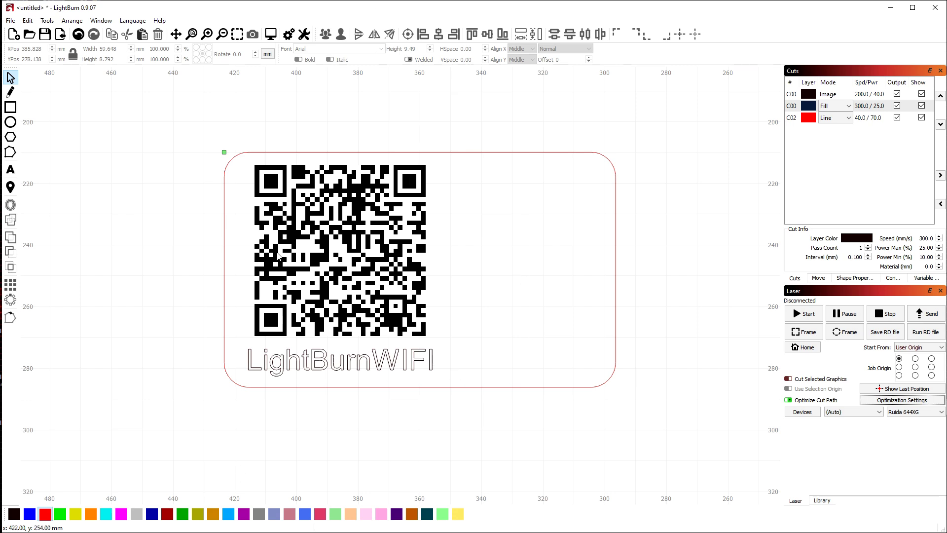
# Load the Clipart Library home page in Chrome
pyautogui.hotkey('alt', 'Tab')
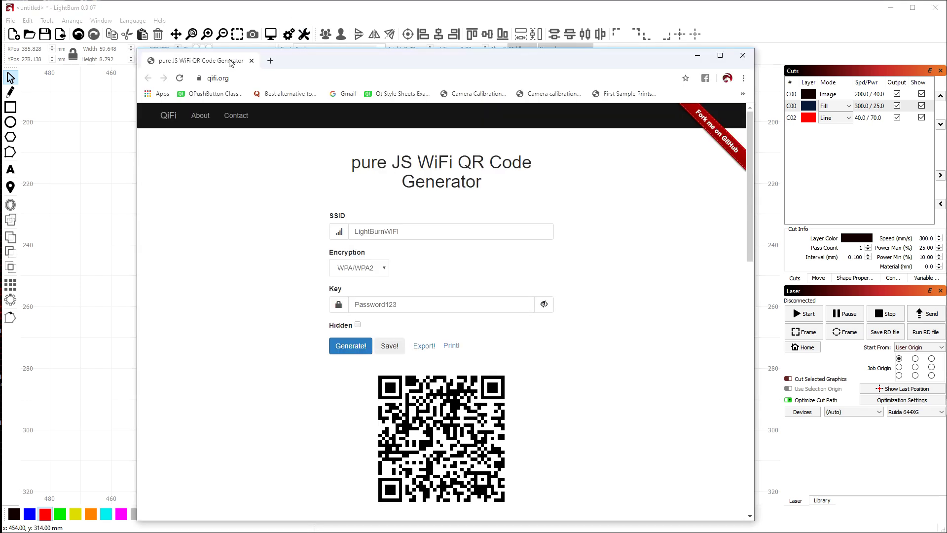
pyautogui.click(271, 61)
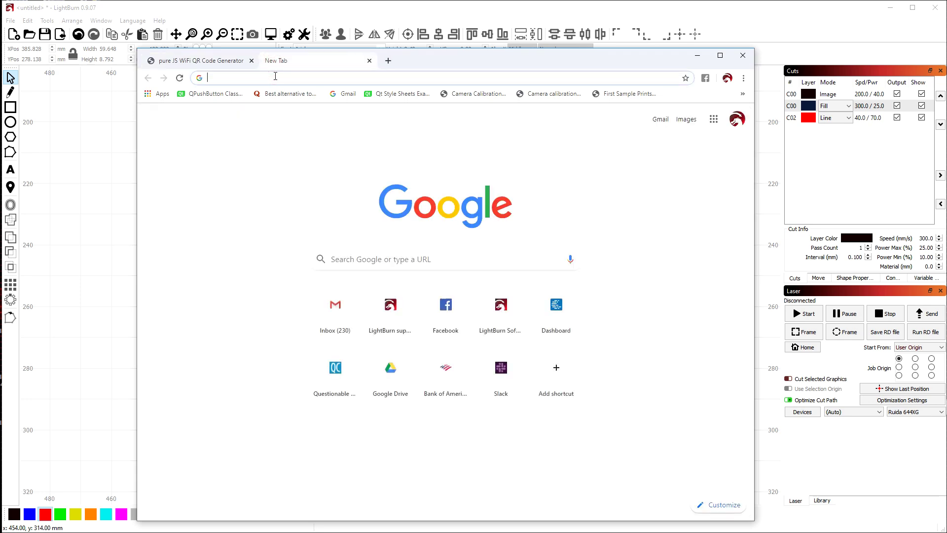
pyautogui.moveTo(444, 64); pyautogui.dragTo(387, 63)
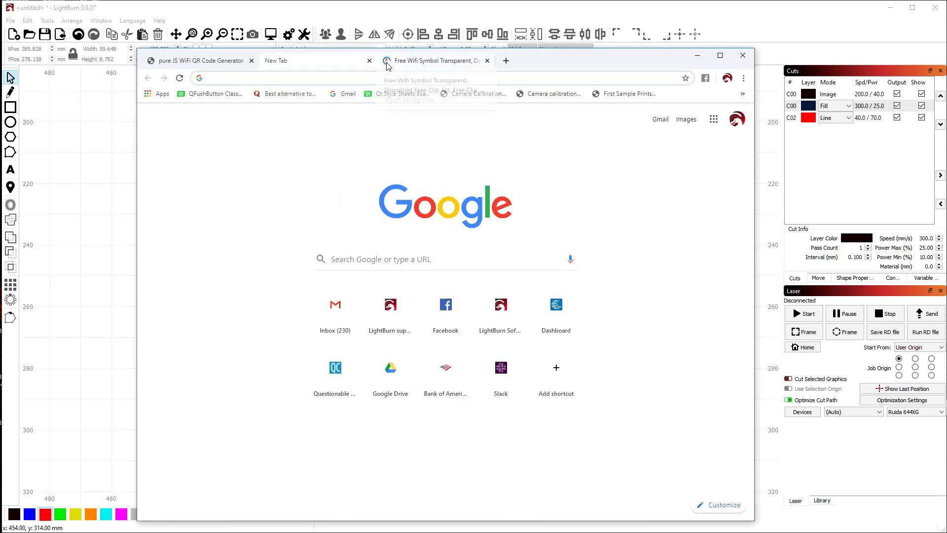
pyautogui.click(370, 60)
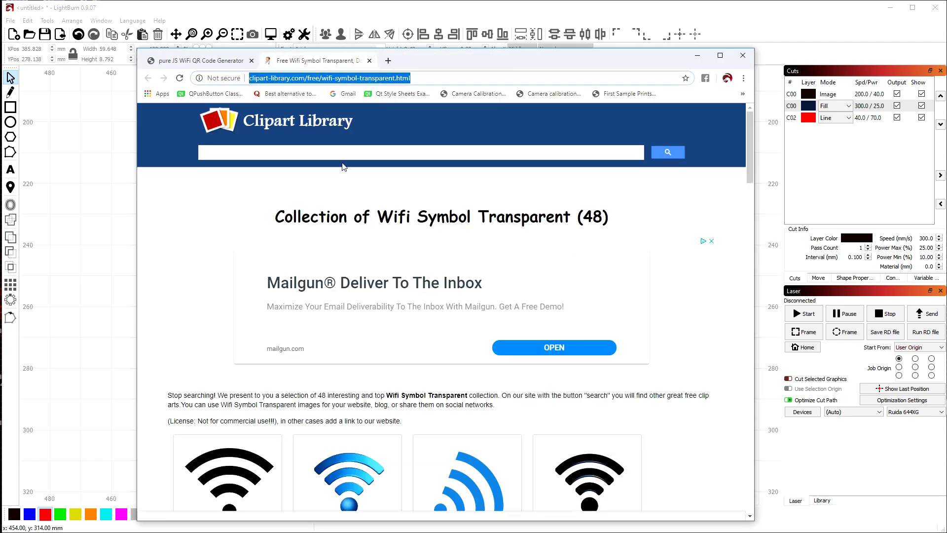
pyautogui.click(305, 79)
pyautogui.hotkey('shift', 'End')
pyautogui.press('Delete')
pyautogui.press('Return')
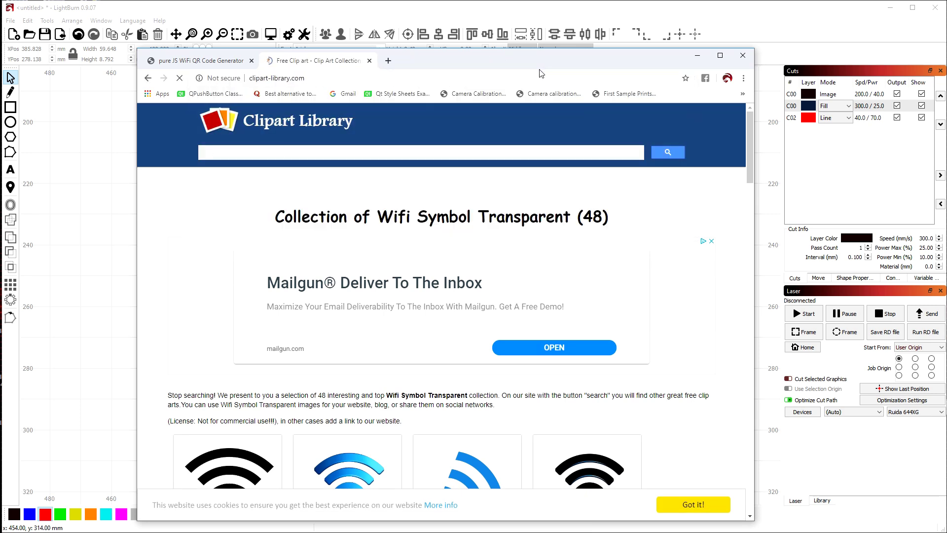
# Search Clipart Library for 'wifi sy' and copy the black WiFi logo image
pyautogui.click(413, 180)
pyautogui.write('wifi symbol')
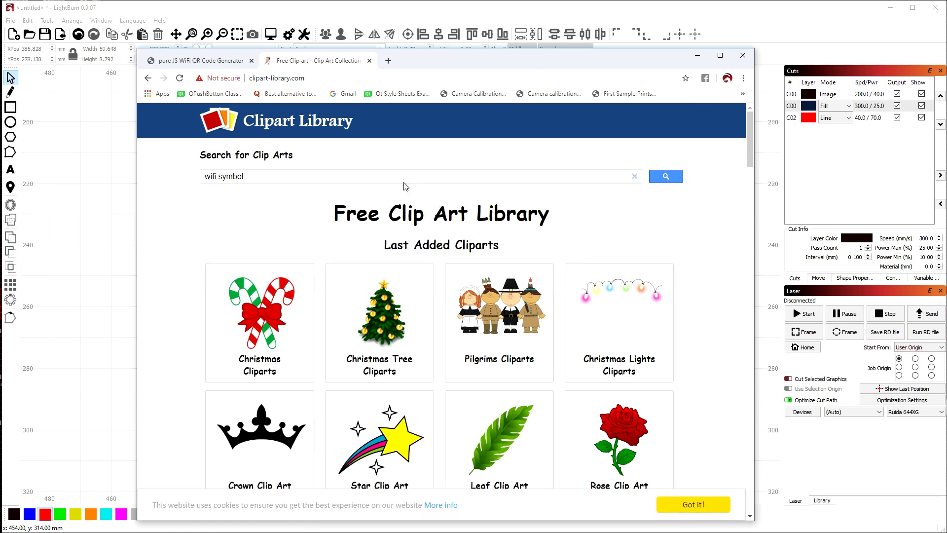
pyautogui.press('Return')
pyautogui.scroll(-6, 475, 302)
pyautogui.scroll(-9, 475, 303)
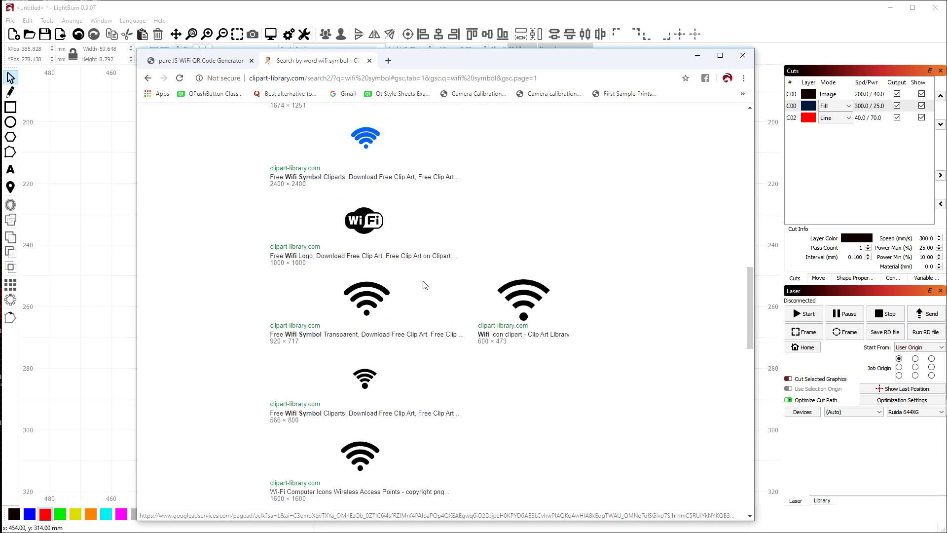
pyautogui.click(365, 227)
pyautogui.scroll(-7, 447, 275)
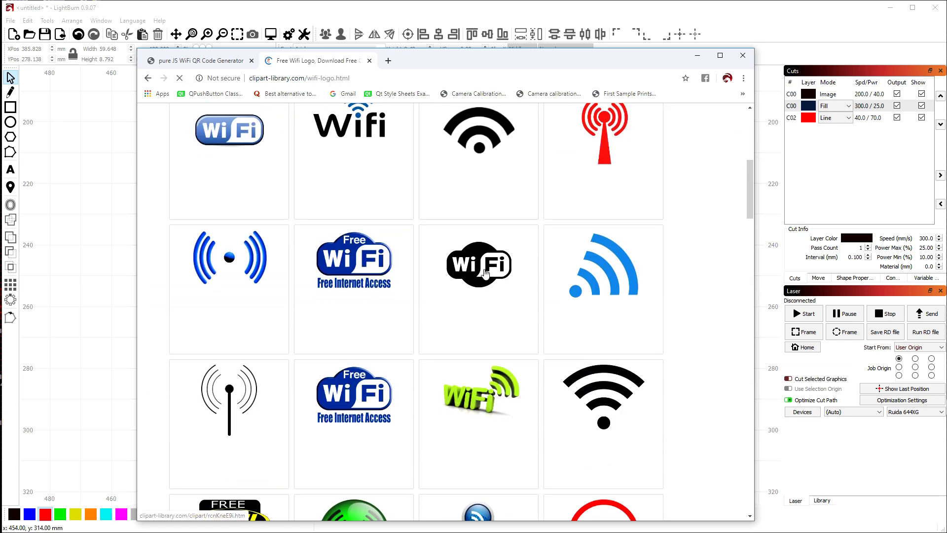
pyautogui.click(486, 274)
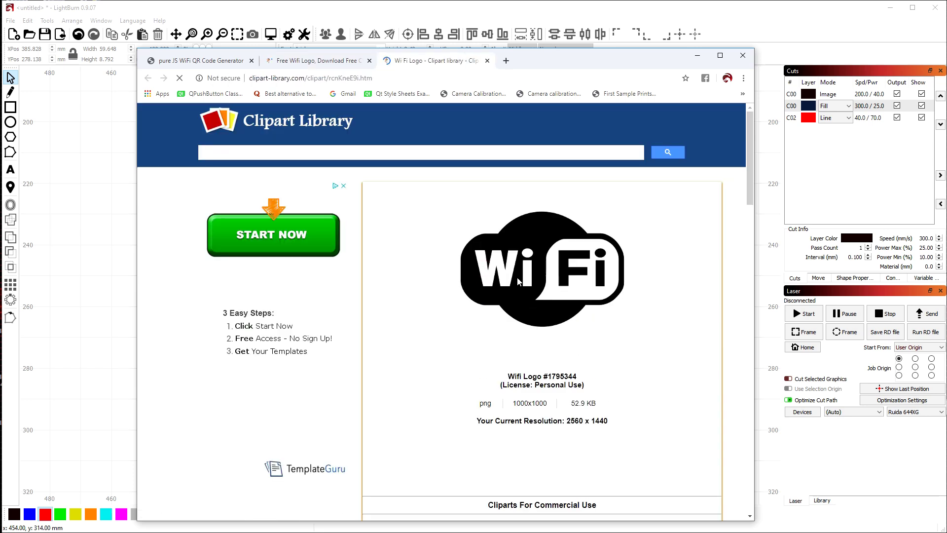
pyautogui.rightClick(518, 281)
pyautogui.click(547, 307)
# Paste the WiFi logo into LightBurn and shrink it to about 93 mm
pyautogui.click(83, 297)
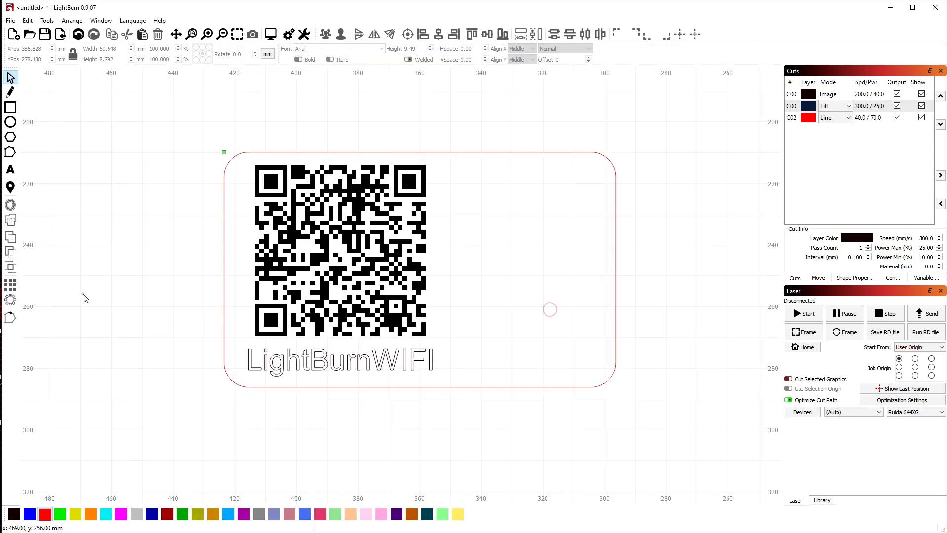
pyautogui.hotkey('ctrl', 'v')
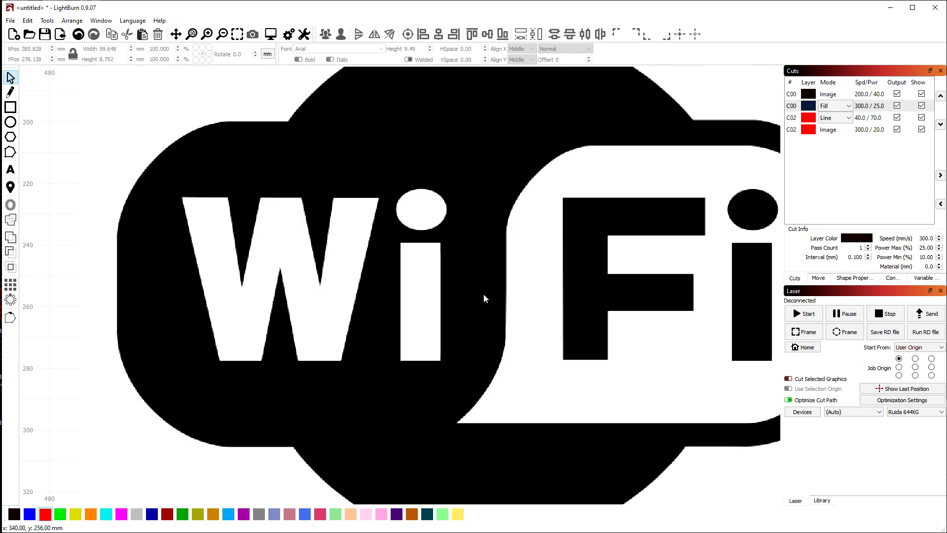
pyautogui.scroll(-5, 484, 294)
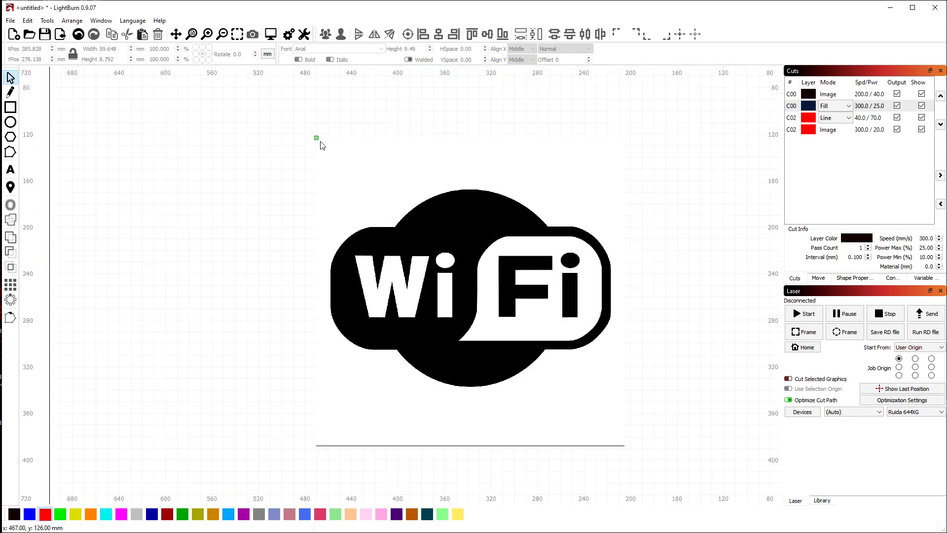
pyautogui.moveTo(516, 234); pyautogui.dragTo(600, 235)
pyautogui.moveTo(399, 140); pyautogui.dragTo(511, 298)
pyautogui.scroll(2, 565, 272)
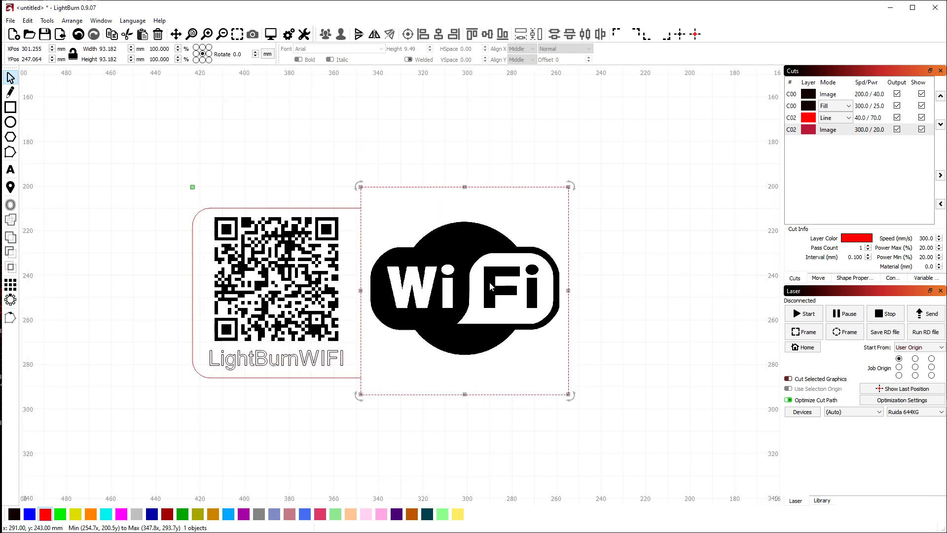
# Move the WiFi logo about 52 mm right beside the card and assign it to the black C00 layer
pyautogui.rightClick(600, 226)
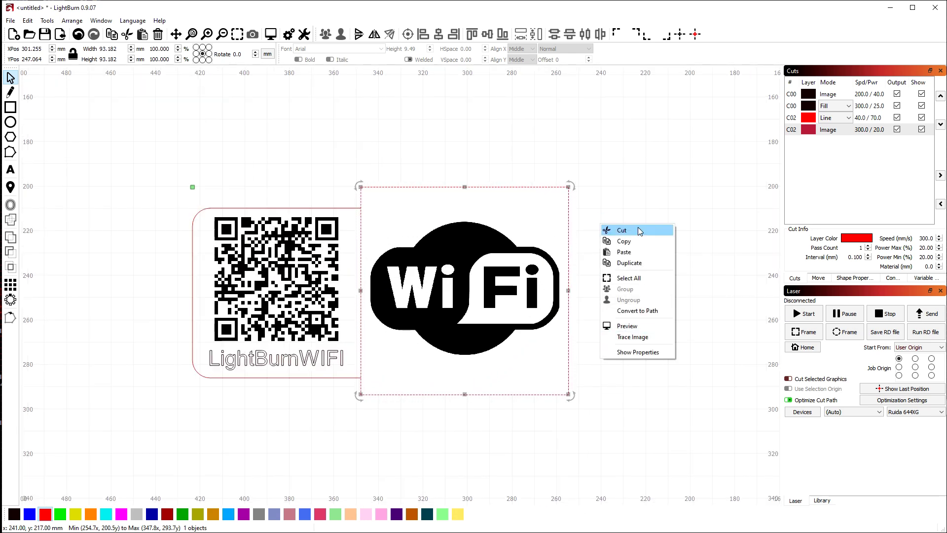
pyautogui.click(604, 155)
pyautogui.click(487, 229)
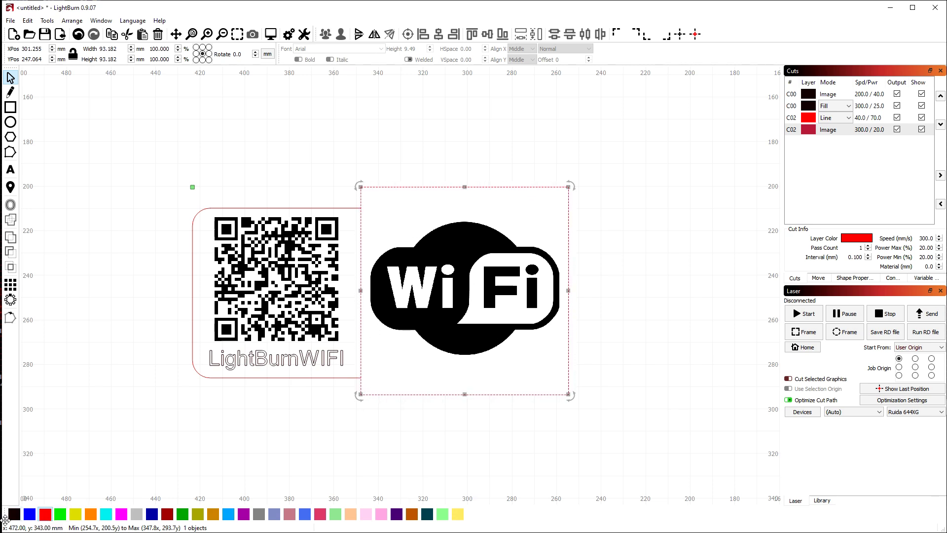
pyautogui.moveTo(491, 292); pyautogui.dragTo(607, 290)
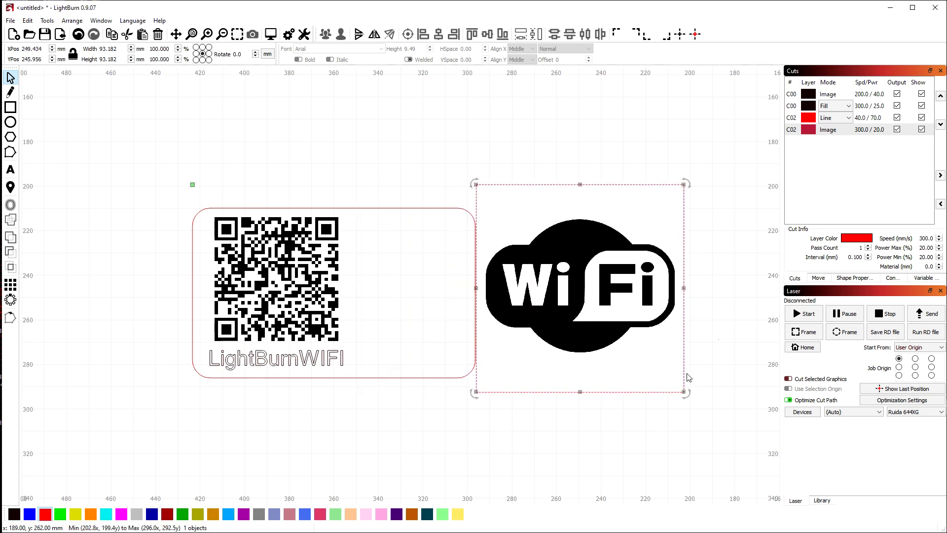
pyautogui.click(14, 514)
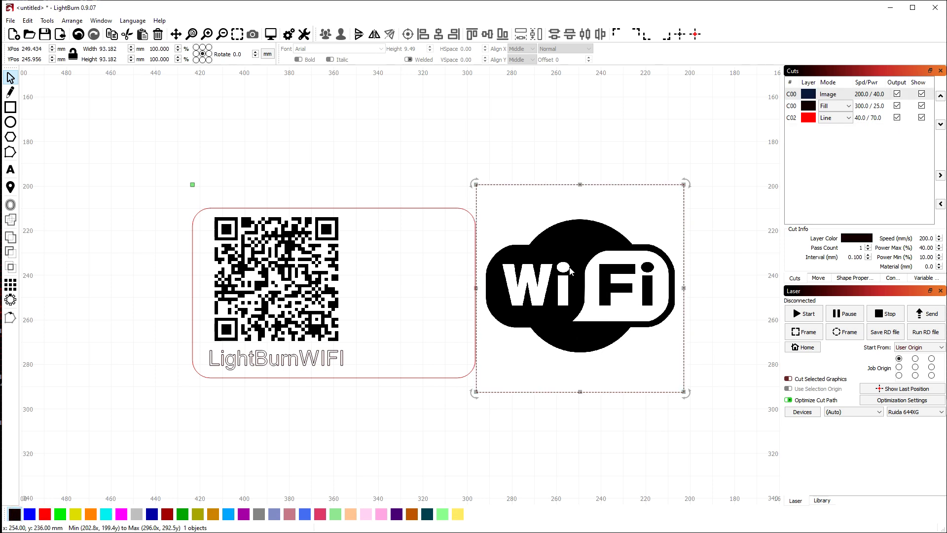
# Nudge the WiFi image slightly downward
pyautogui.click(575, 144)
pyautogui.click(573, 138)
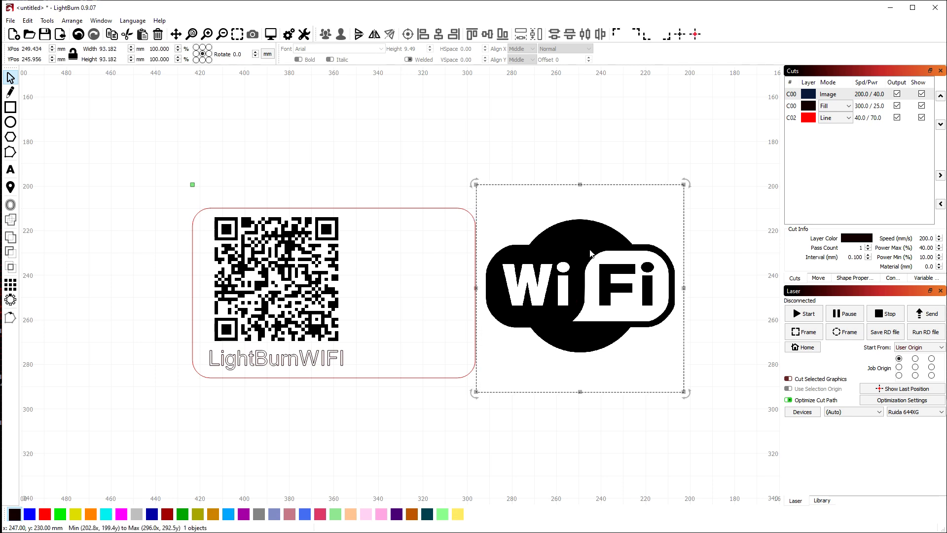
pyautogui.moveTo(566, 299); pyautogui.dragTo(591, 298)
# Start tracing the WiFi image and fade it to reveal the threshold-128 outline
pyautogui.rightClick(580, 331)
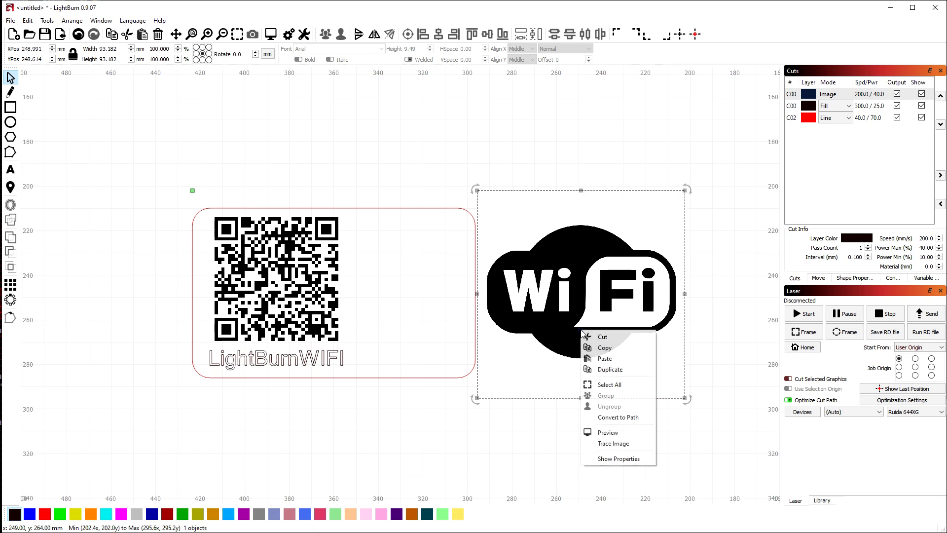
pyautogui.click(629, 445)
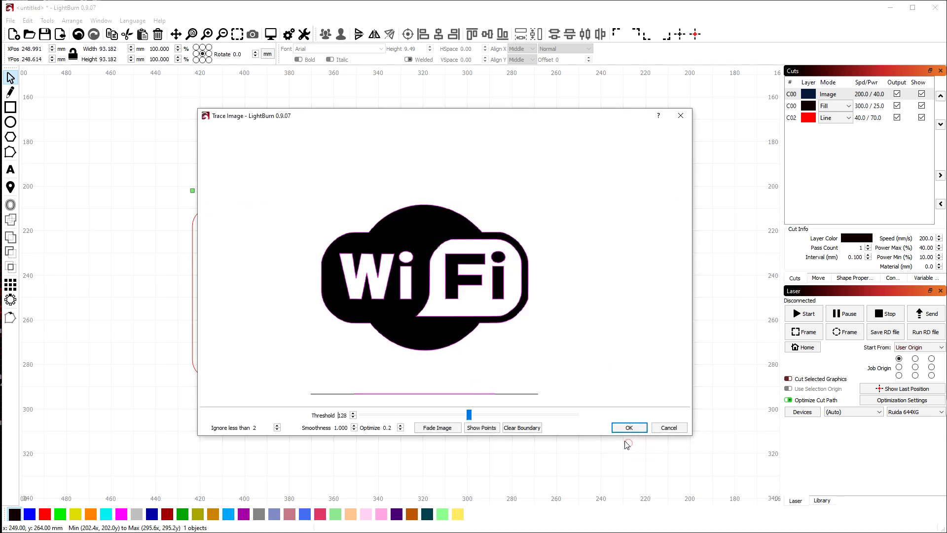
pyautogui.scroll(3, 382, 279)
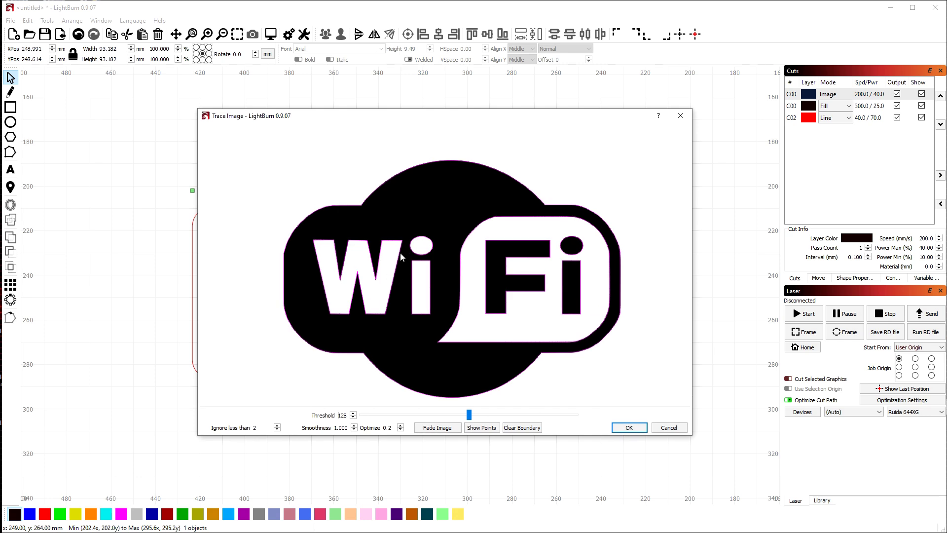
pyautogui.scroll(1, 485, 240)
pyautogui.scroll(-2, 439, 226)
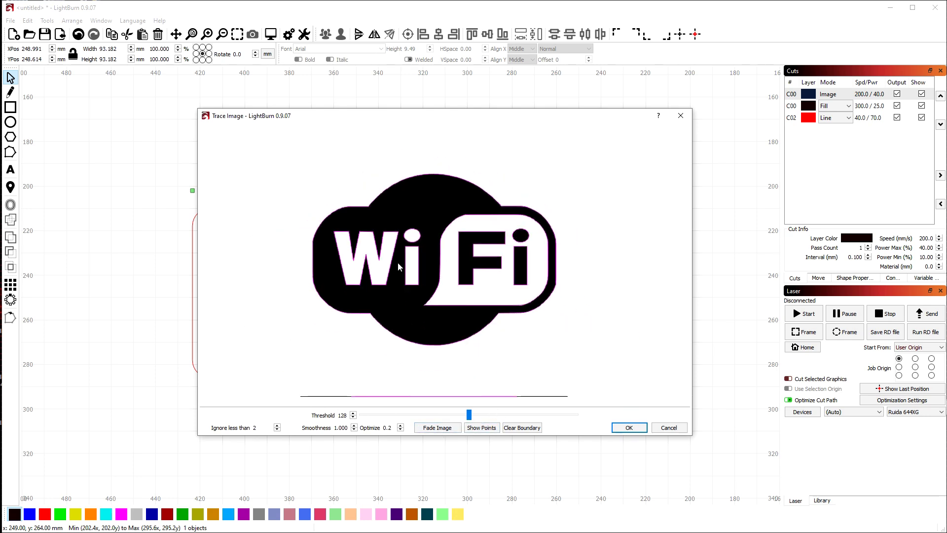
pyautogui.scroll(10, 380, 212)
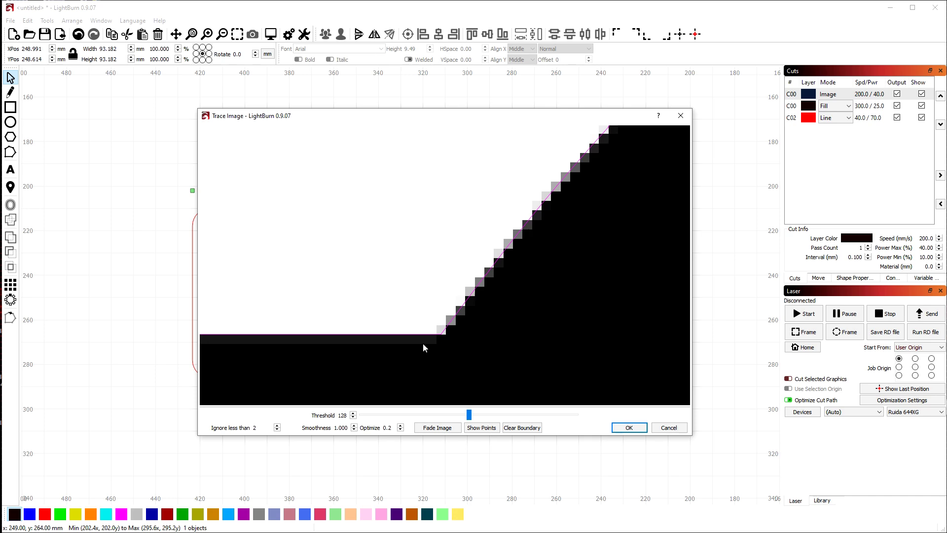
pyautogui.scroll(-8, 495, 274)
pyautogui.scroll(3, 419, 315)
pyautogui.scroll(1, 412, 344)
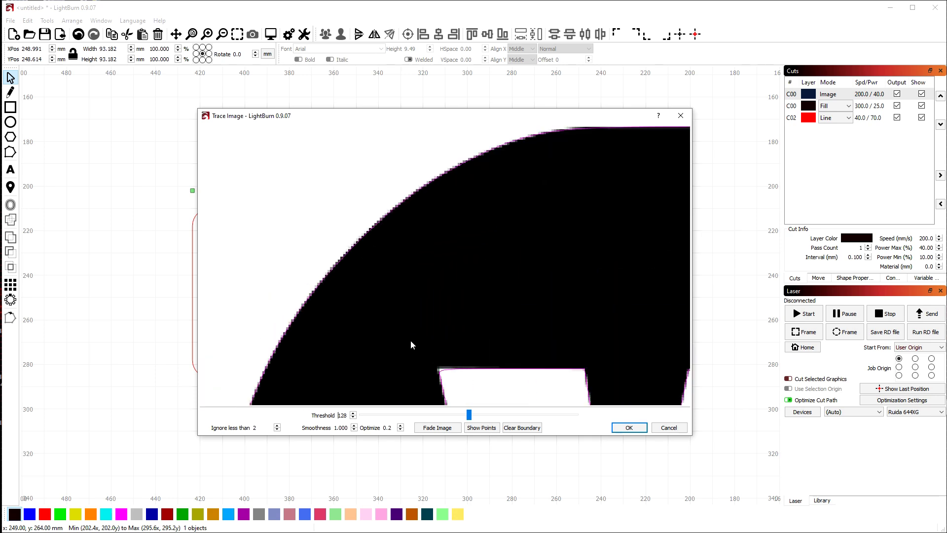
pyautogui.scroll(-8, 393, 231)
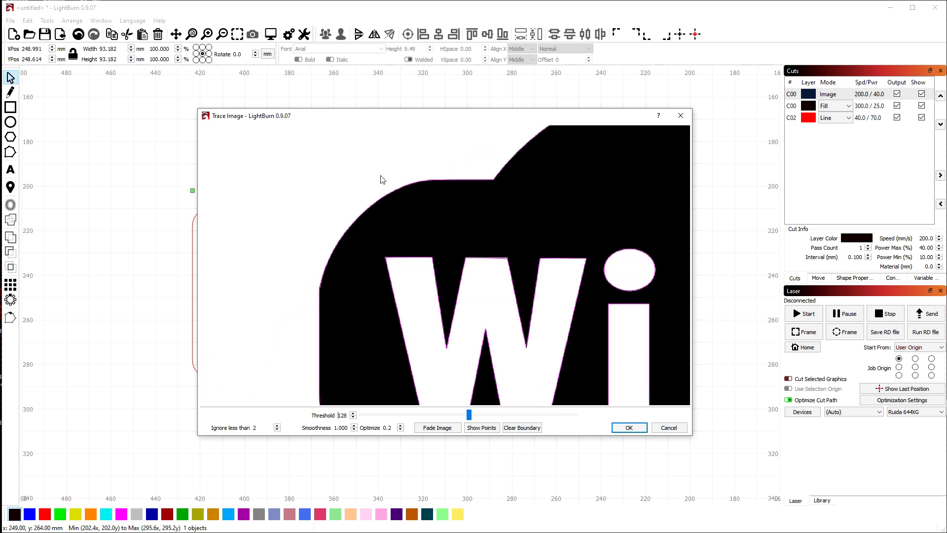
pyautogui.click(438, 428)
# Try a small trace boundary, clear it, and recentre the logo in the preview
pyautogui.moveTo(549, 254); pyautogui.dragTo(469, 250)
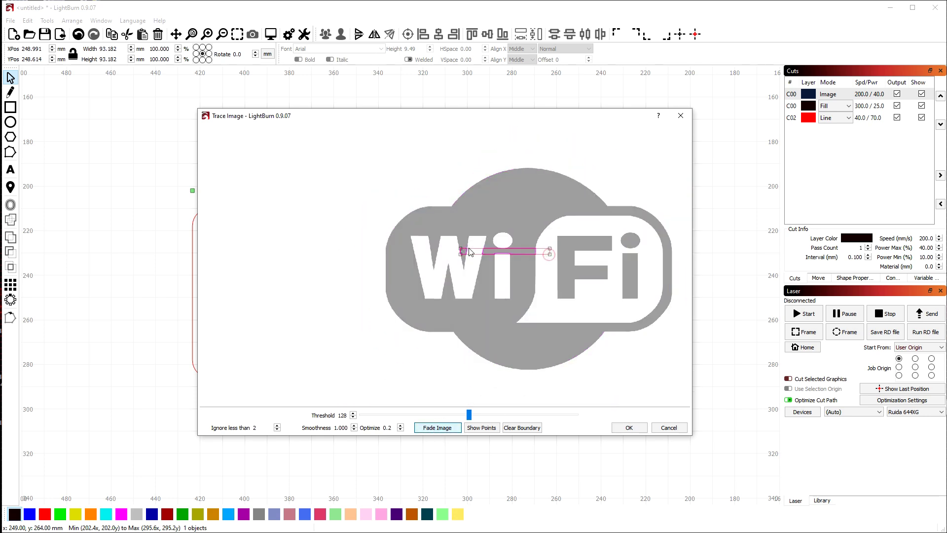
pyautogui.click(375, 149)
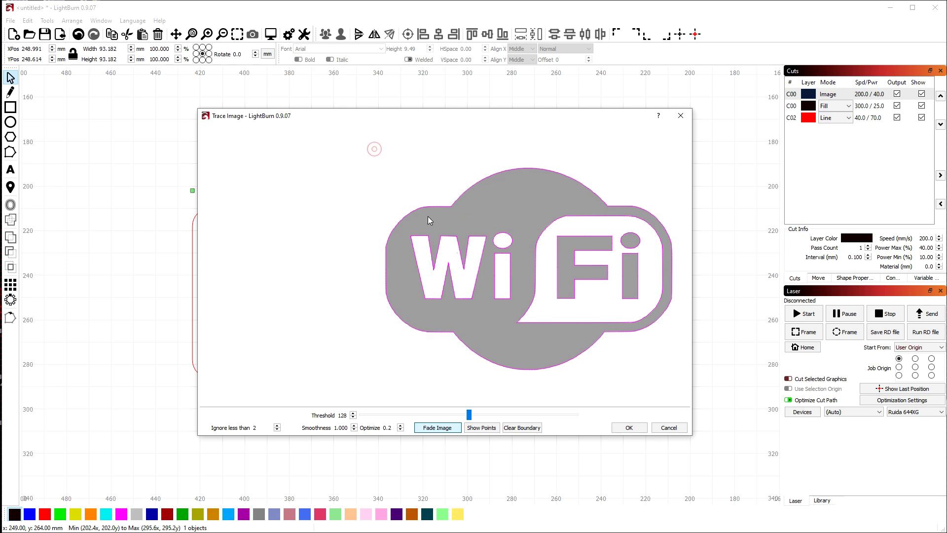
pyautogui.scroll(6, 428, 216)
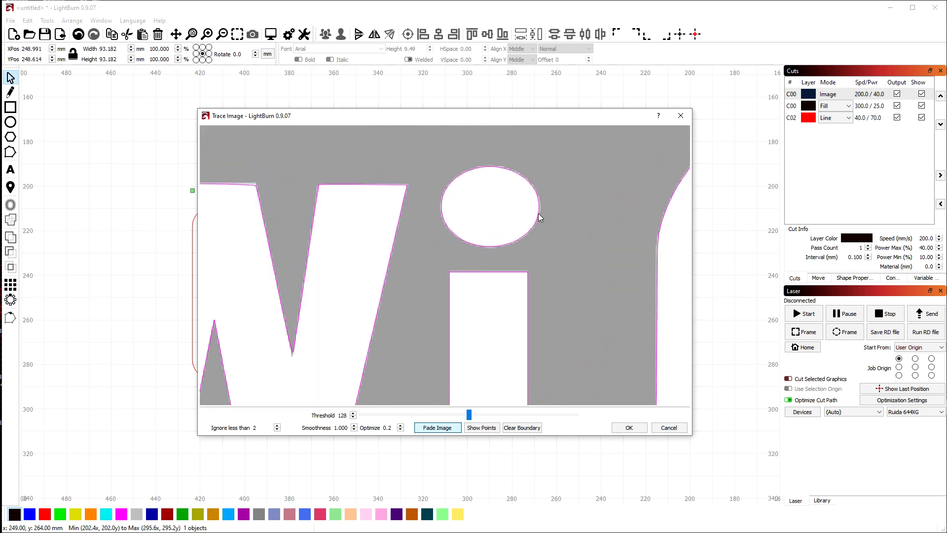
pyautogui.scroll(-6, 394, 187)
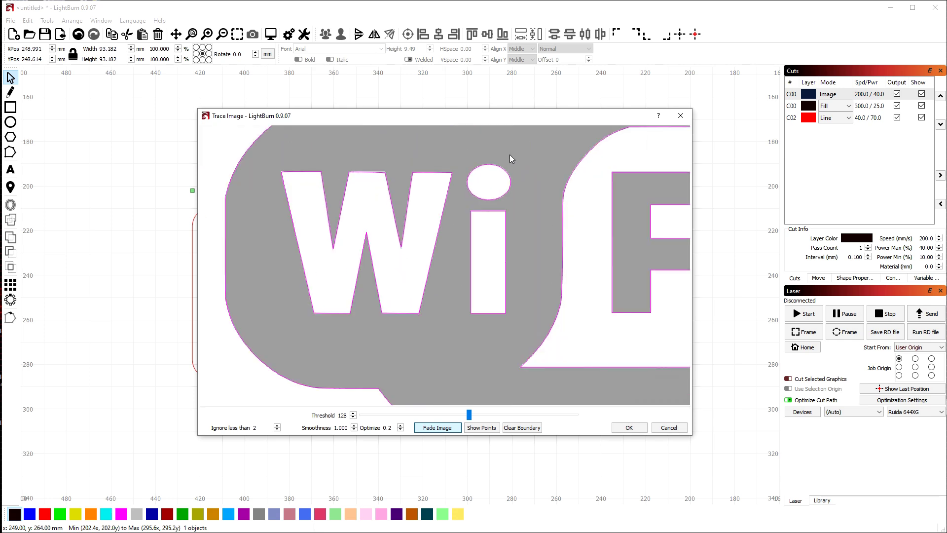
pyautogui.moveTo(412, 343)
pyautogui.mouseDown()
pyautogui.moveTo(448, 317)
pyautogui.moveTo(390, 351)
pyautogui.mouseUp()
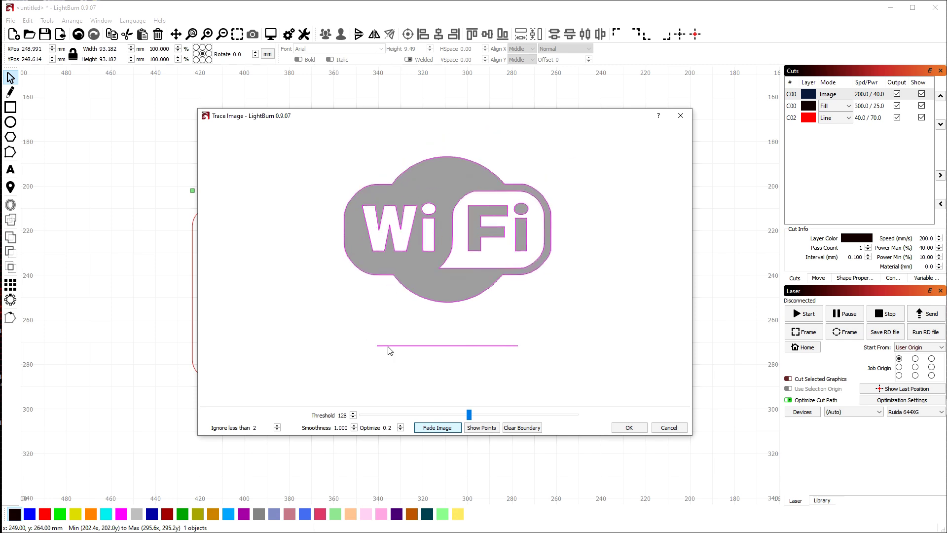
pyautogui.scroll(5, 531, 352)
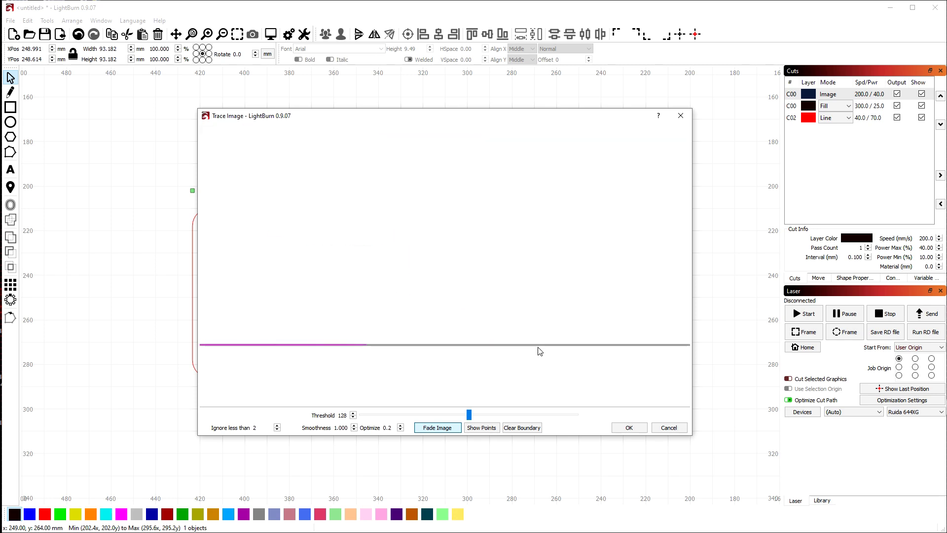
pyautogui.scroll(-1, 399, 350)
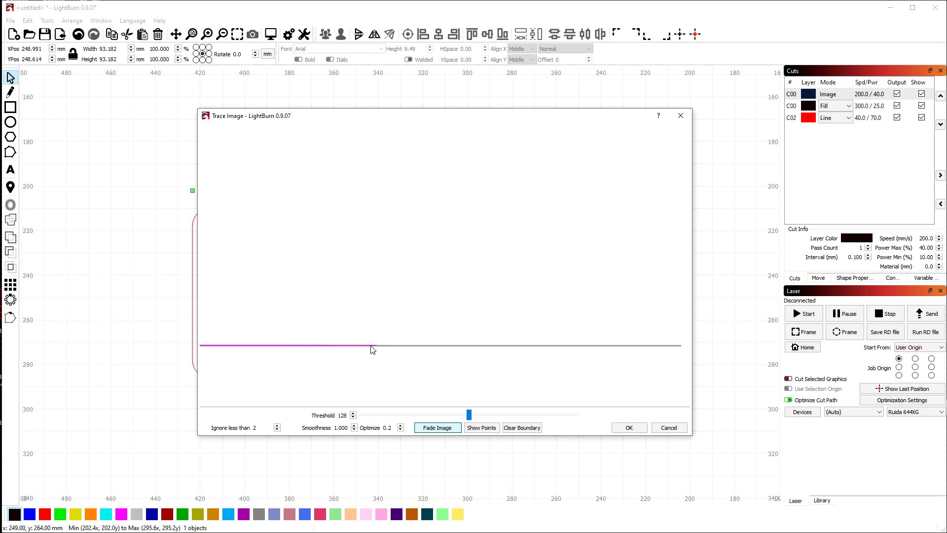
pyautogui.scroll(-2, 356, 348)
pyautogui.scroll(-4, 384, 344)
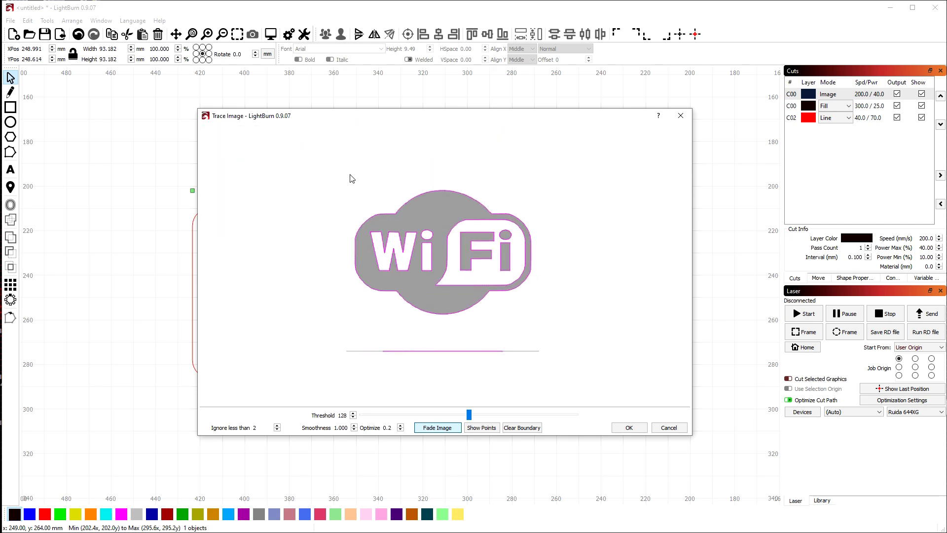
# Draw a trace boundary around the WiFi logo and adjust its top and bottom edges
pyautogui.moveTo(357, 189); pyautogui.dragTo(539, 325)
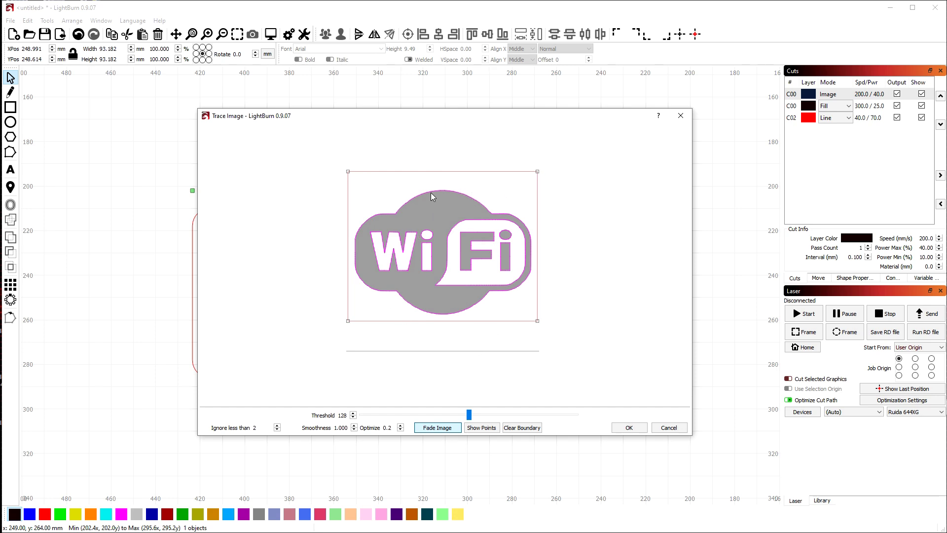
pyautogui.moveTo(348, 173); pyautogui.dragTo(349, 191)
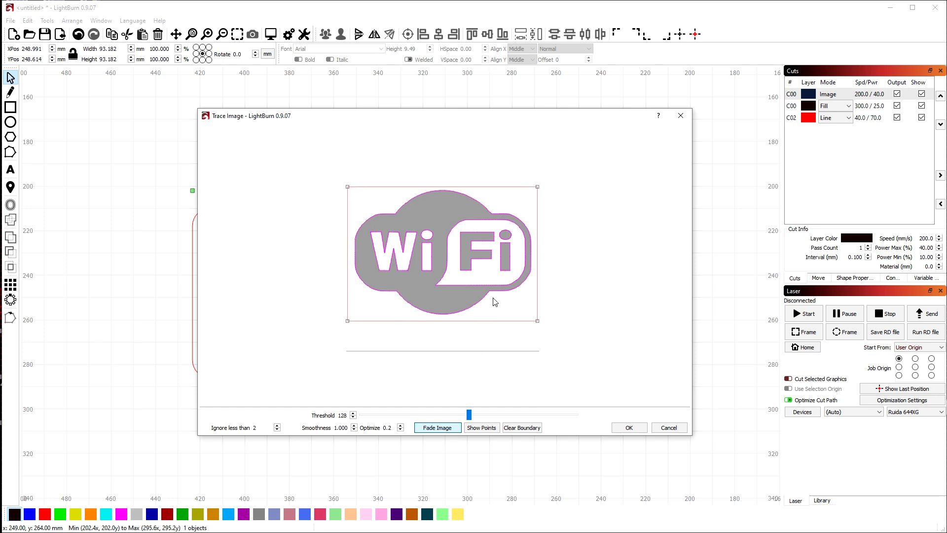
pyautogui.scroll(-2, 465, 368)
pyautogui.scroll(6, 458, 367)
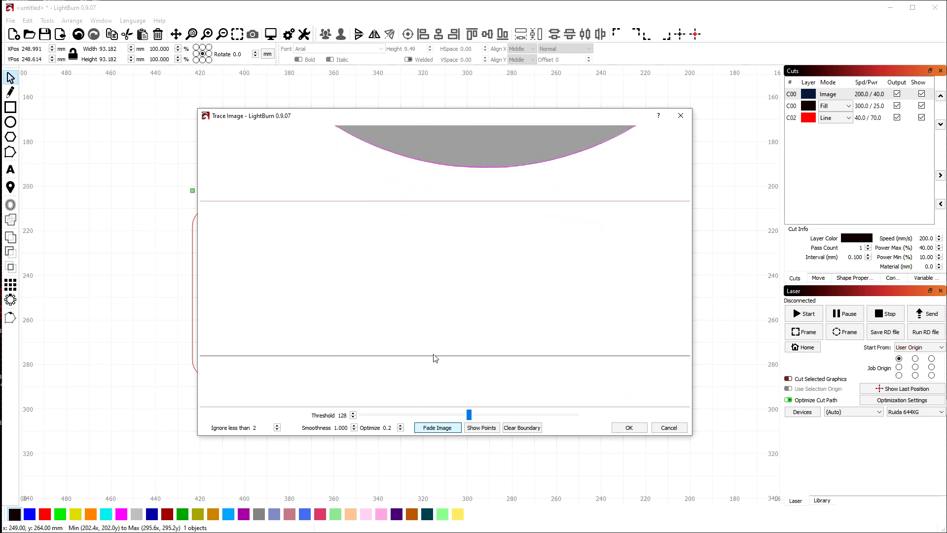
pyautogui.scroll(-4, 458, 367)
pyautogui.scroll(-1, 585, 371)
pyautogui.moveTo(598, 321); pyautogui.dragTo(602, 227)
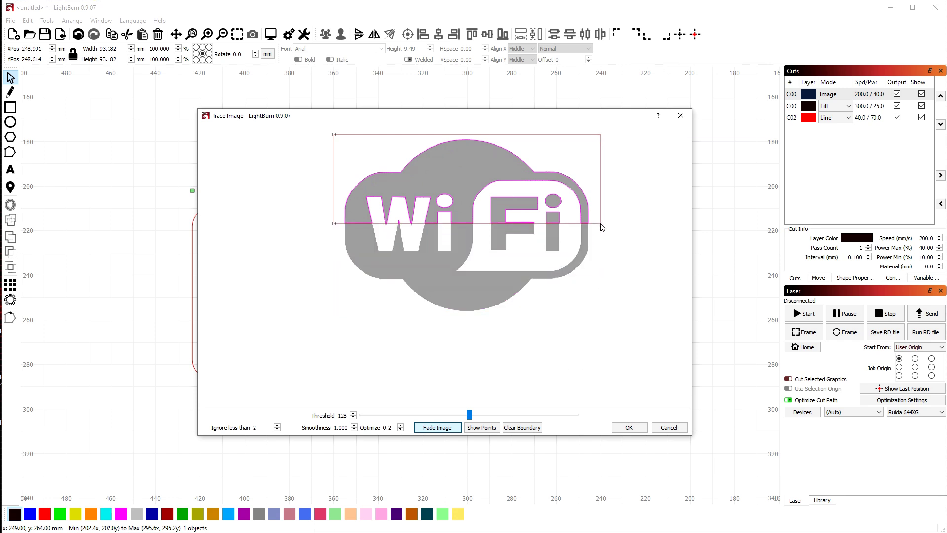
pyautogui.scroll(3, 431, 208)
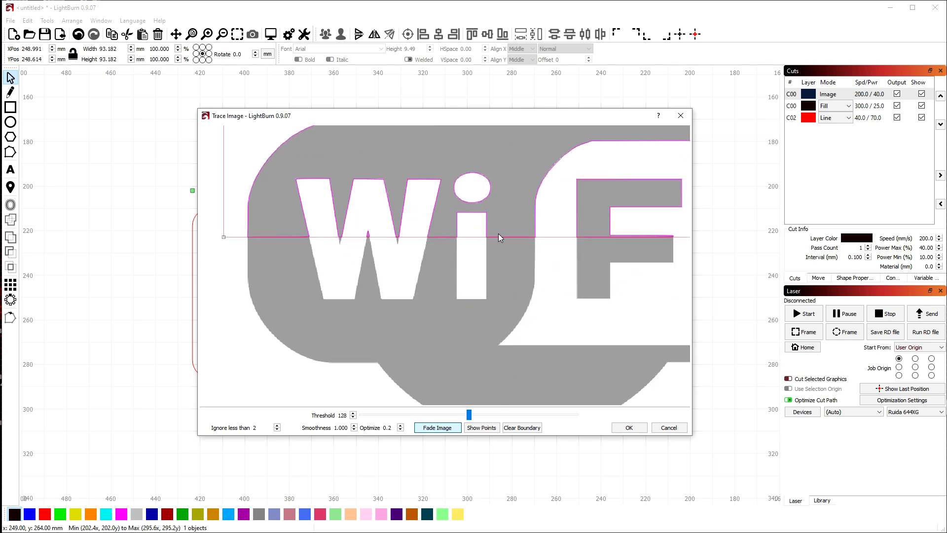
pyautogui.scroll(-3, 335, 240)
# Redraw the boundary around the whole logo, excluding the stray line, and accept the trace
pyautogui.click(560, 240)
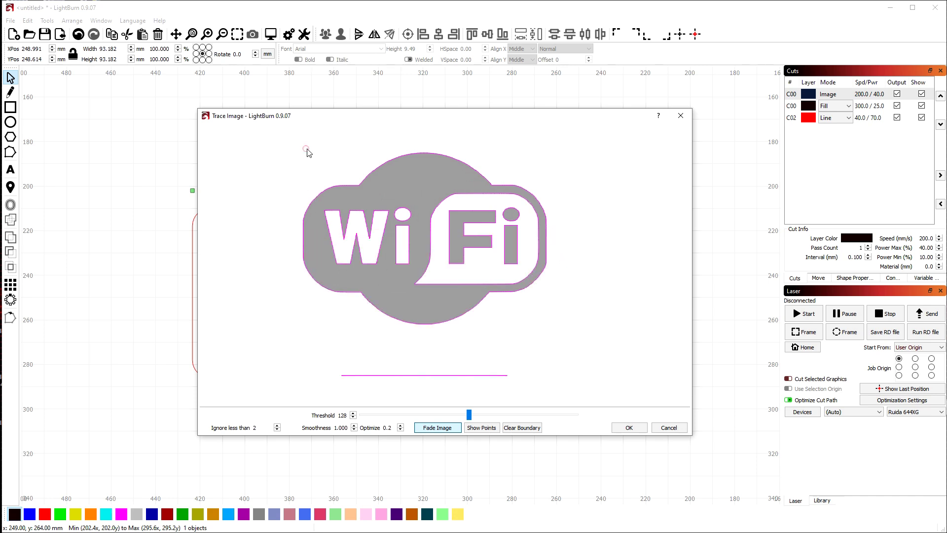
pyautogui.moveTo(303, 137); pyautogui.dragTo(386, 217)
pyautogui.click(413, 189)
pyautogui.moveTo(294, 129)
pyautogui.mouseDown()
pyautogui.moveTo(561, 323)
pyautogui.moveTo(556, 331)
pyautogui.mouseUp()
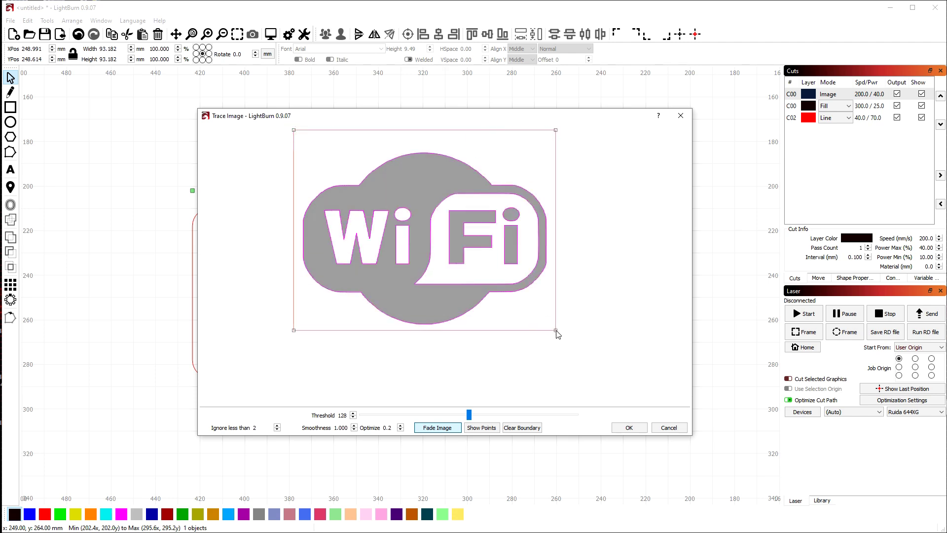
pyautogui.click(628, 427)
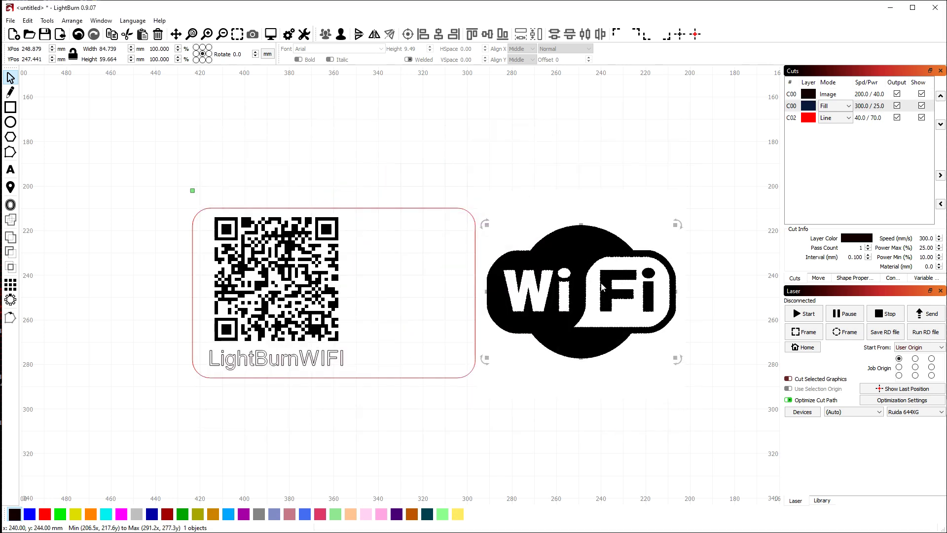
# Move the original WiFi bitmap aside and delete it
pyautogui.moveTo(531, 219)
pyautogui.mouseDown()
pyautogui.moveTo(503, 180)
pyautogui.moveTo(316, 106)
pyautogui.mouseUp()
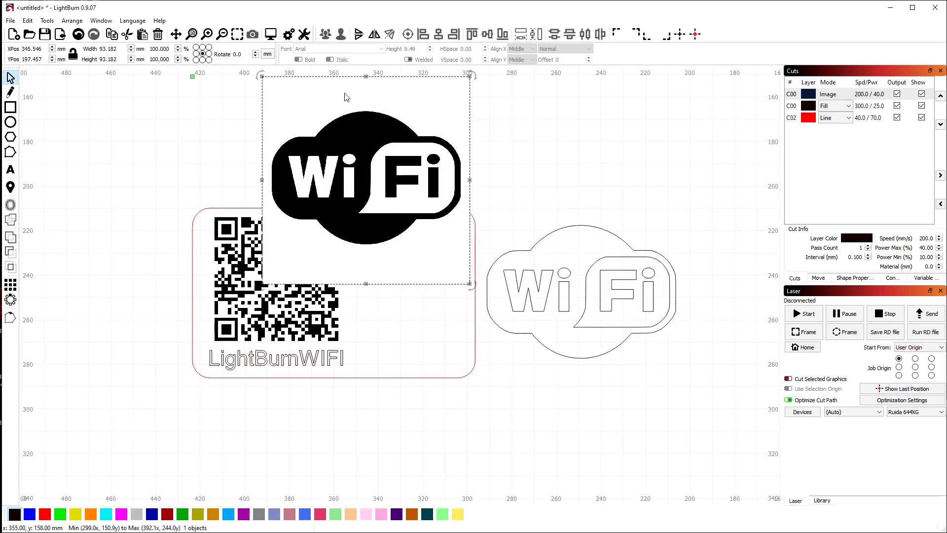
pyautogui.rightClick(345, 97)
pyautogui.click(158, 35)
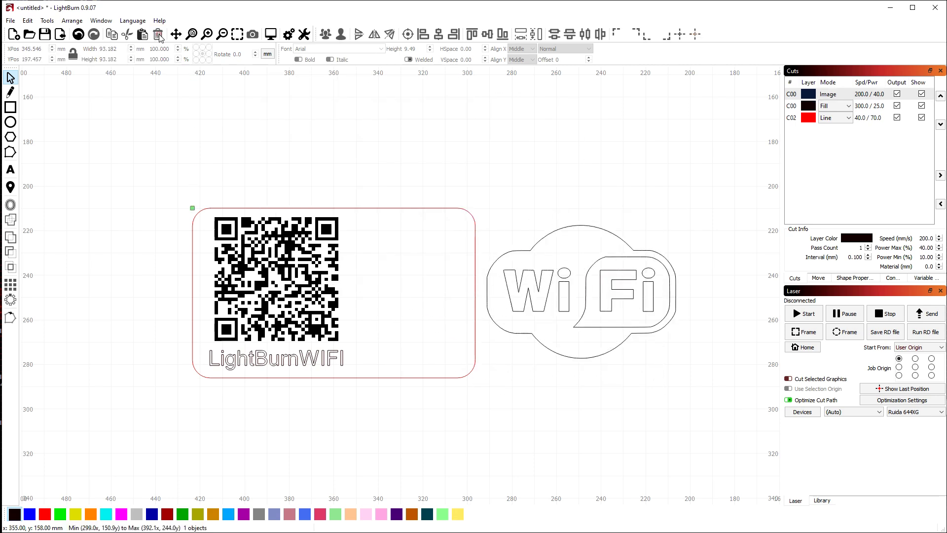
# Place the traced WiFi outline in the card beside the QR code at 42.277 x 29.756 mm
pyautogui.click(568, 297)
pyautogui.moveTo(579, 291); pyautogui.dragTo(451, 304)
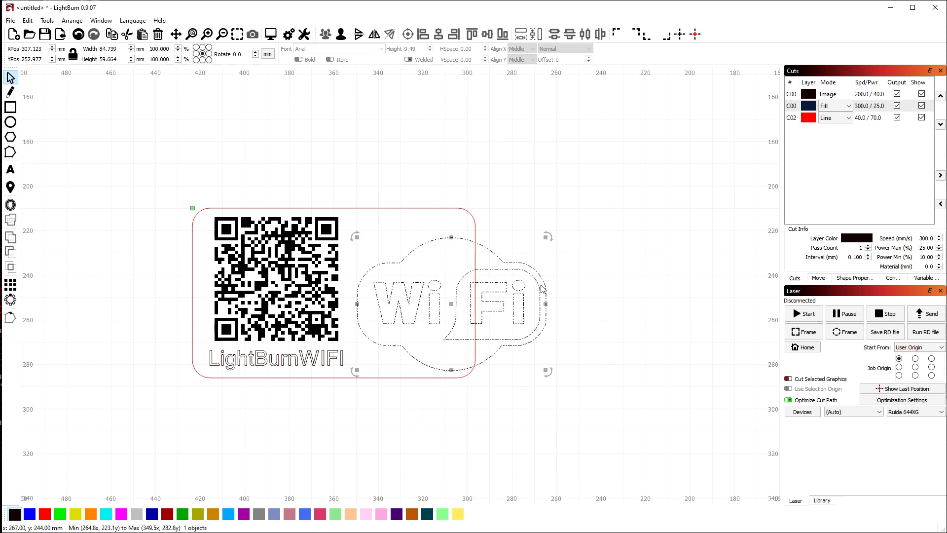
pyautogui.moveTo(546, 238); pyautogui.dragTo(430, 305)
pyautogui.moveTo(404, 335); pyautogui.dragTo(408, 326)
pyautogui.click(555, 317)
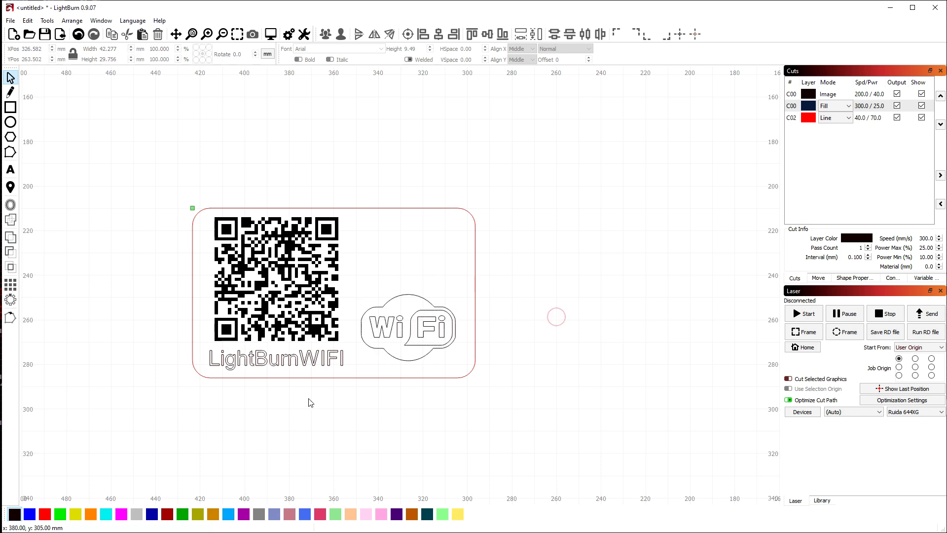
# In Chrome, open the iStock wifi logo page, copy the image, and return to LightBurn
pyautogui.hotkey('alt', 'Tab')
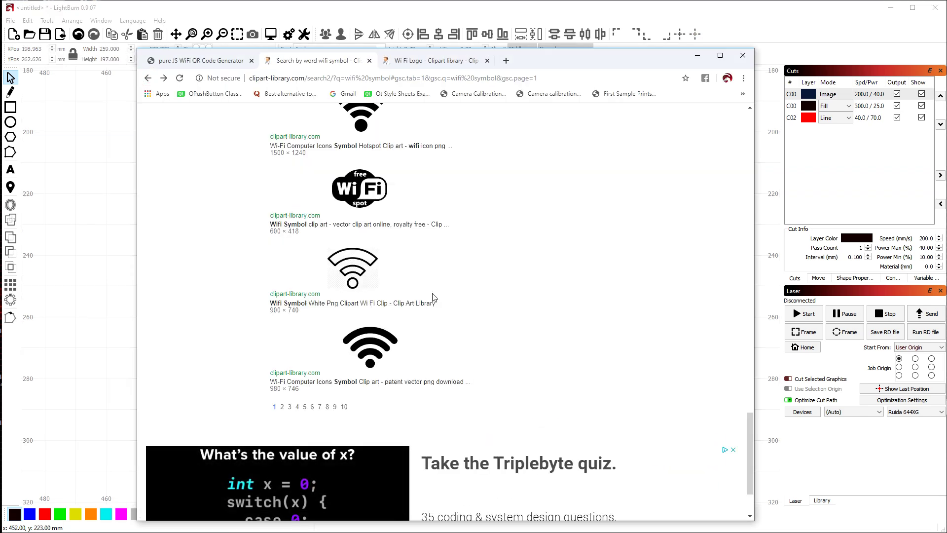
pyautogui.scroll(5, 387, 308)
pyautogui.scroll(8, 385, 308)
pyautogui.scroll(-2, 393, 298)
pyautogui.scroll(-4, 382, 304)
pyautogui.scroll(11, 371, 345)
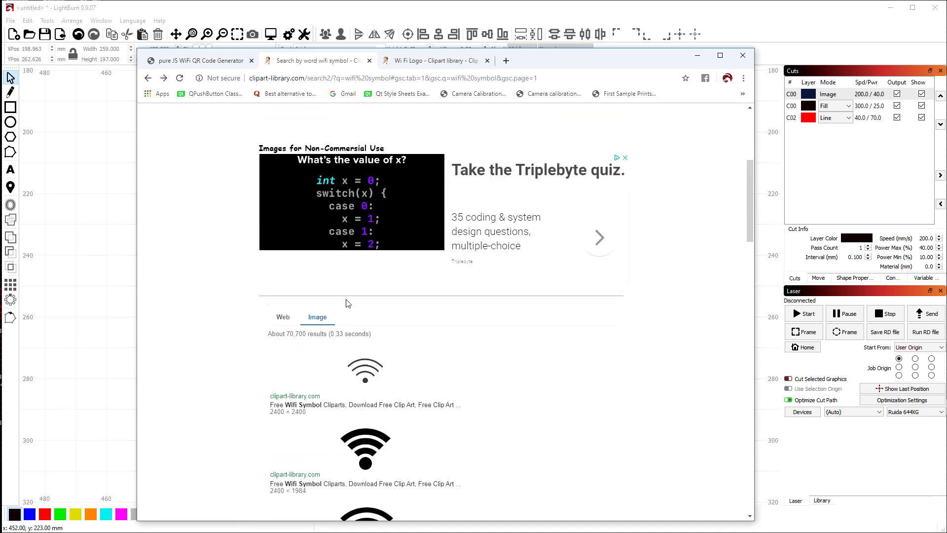
pyautogui.click(257, 246)
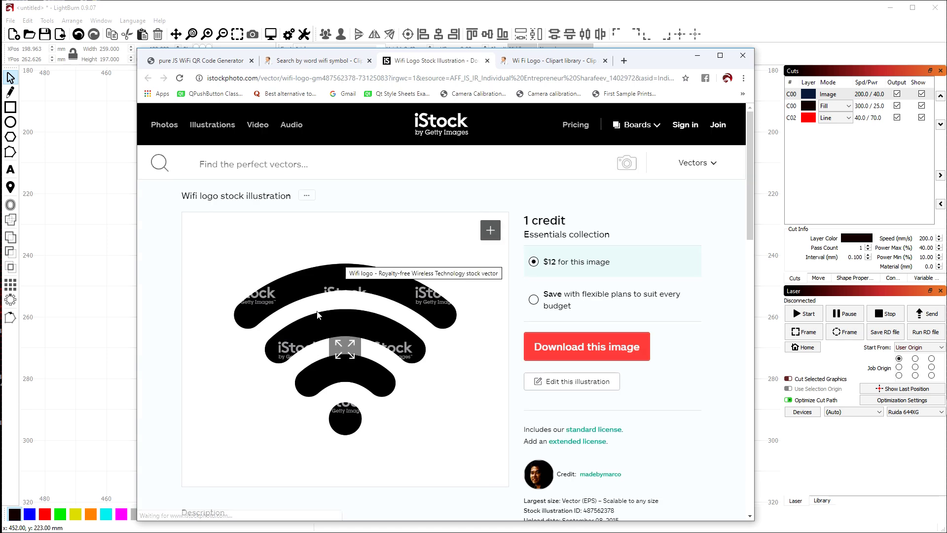
pyautogui.rightClick(301, 274)
pyautogui.click(339, 309)
pyautogui.hotkey('alt', 'Tab')
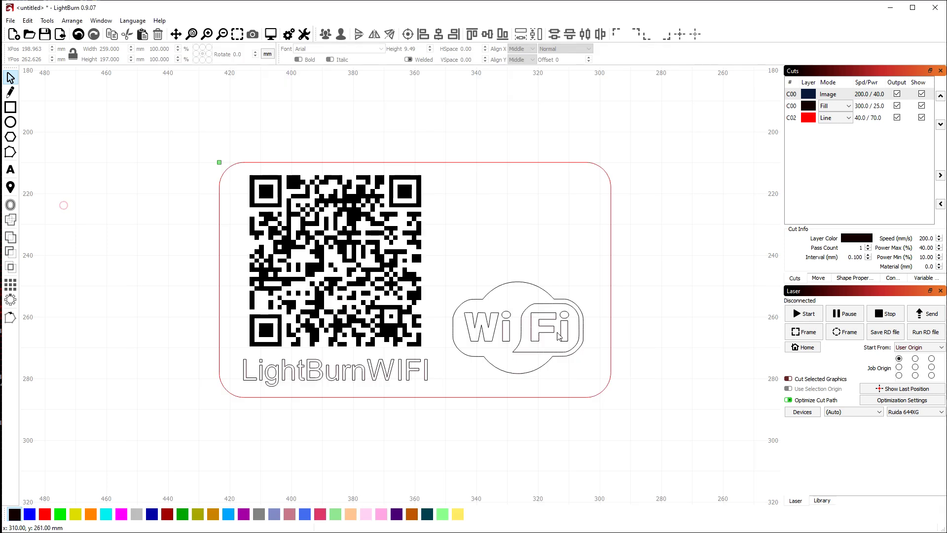
# Paste the copied WiFi image (271 x 271 mm) and drag it right of the card design
pyautogui.hotkey('ctrl', 'v')
pyautogui.scroll(-5, 360, 317)
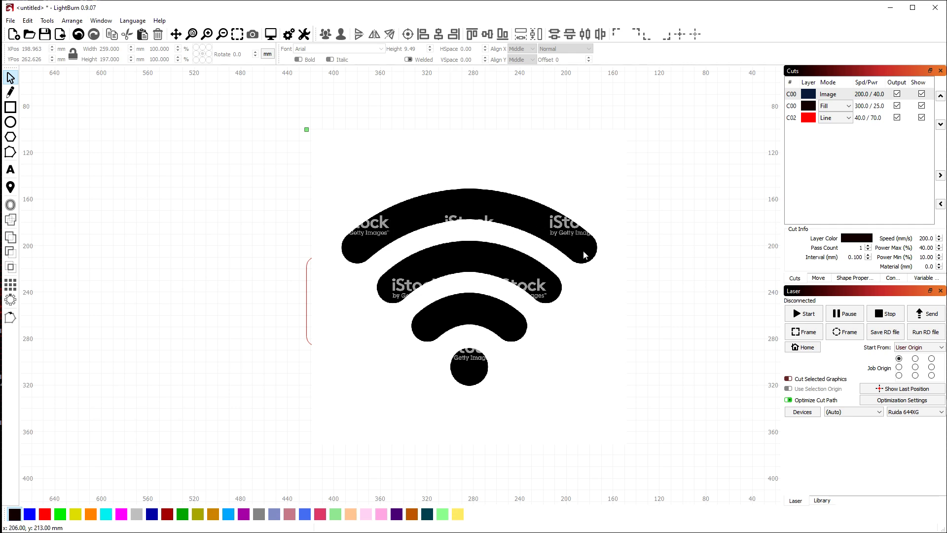
pyautogui.moveTo(497, 319); pyautogui.dragTo(643, 354)
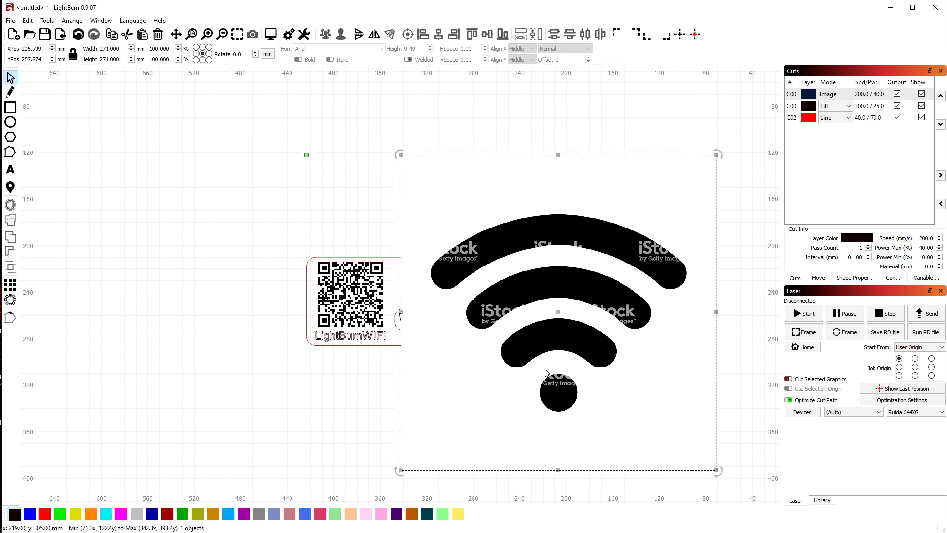
pyautogui.scroll(-4, 493, 371)
pyautogui.scroll(3, 424, 380)
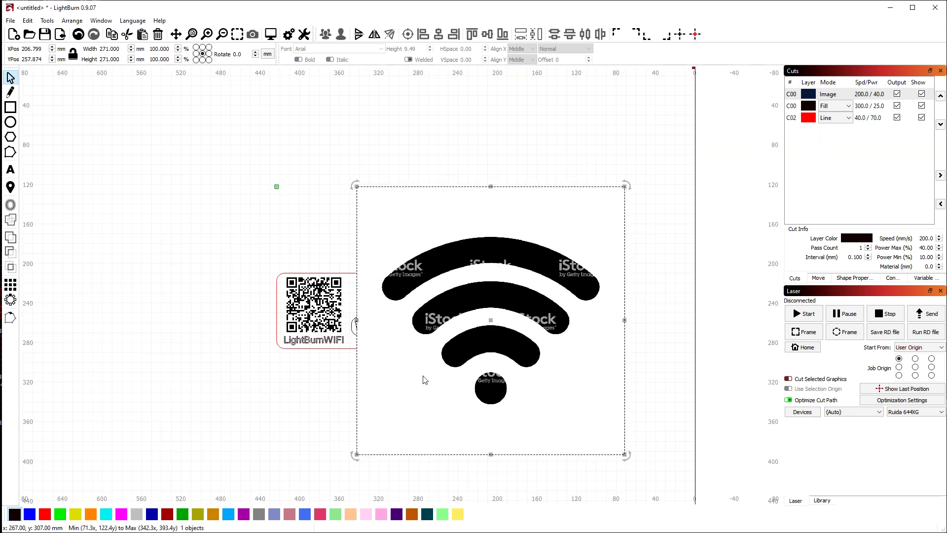
# Start Trace Image on the pasted WiFi image, with the threshold at 128
pyautogui.rightClick(487, 342)
pyautogui.click(524, 448)
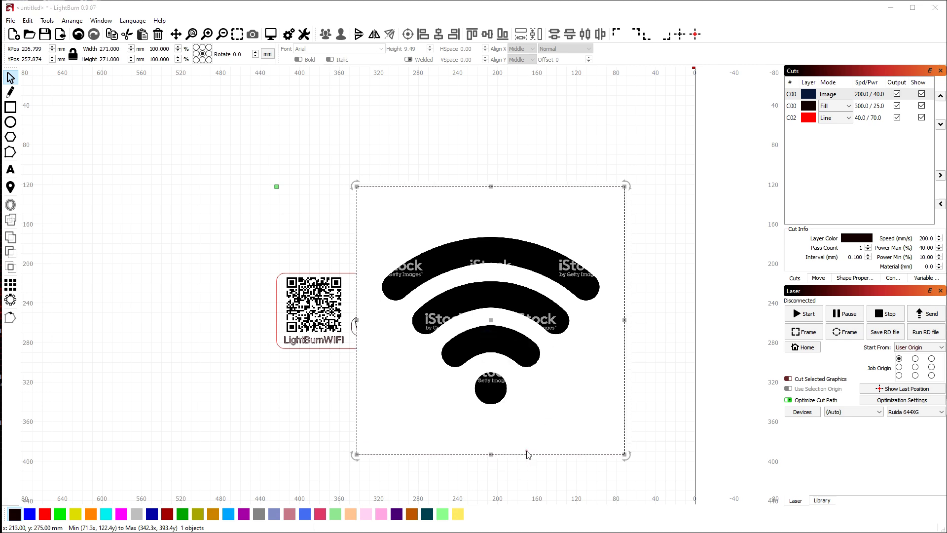
pyautogui.scroll(3, 497, 245)
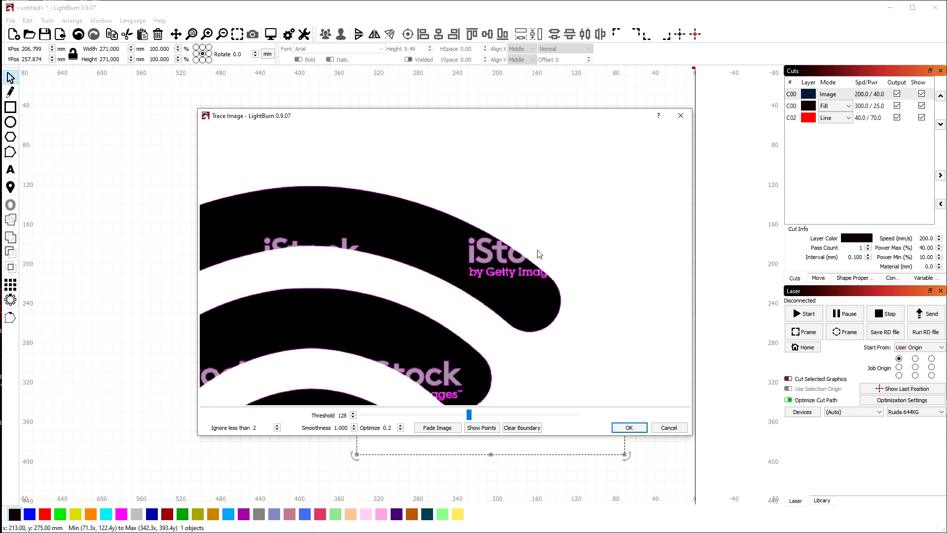
# Test low trace thresholds, around 26, to see how the arcs and watermarks are outlined
pyautogui.scroll(-1, 553, 231)
pyautogui.scroll(-2, 555, 235)
pyautogui.moveTo(468, 415); pyautogui.dragTo(364, 418)
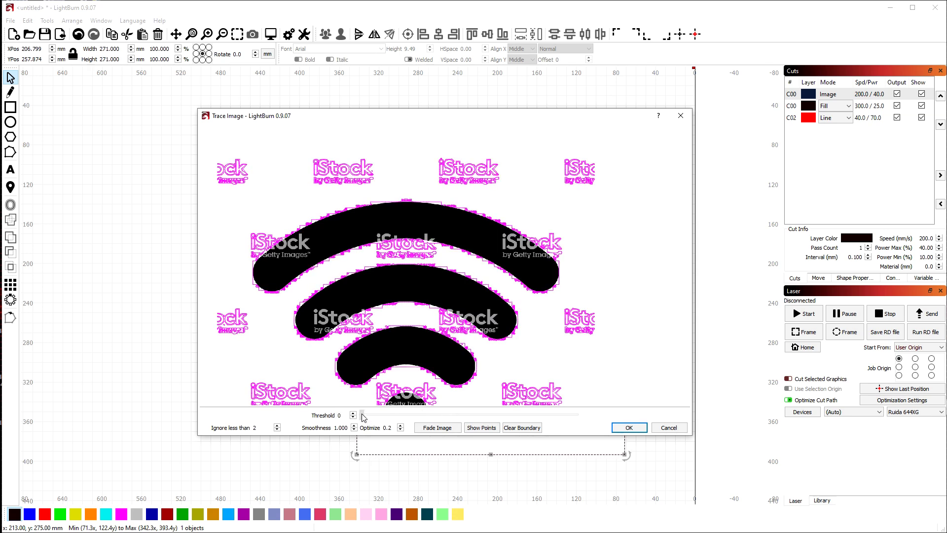
pyautogui.moveTo(365, 419); pyautogui.dragTo(367, 418)
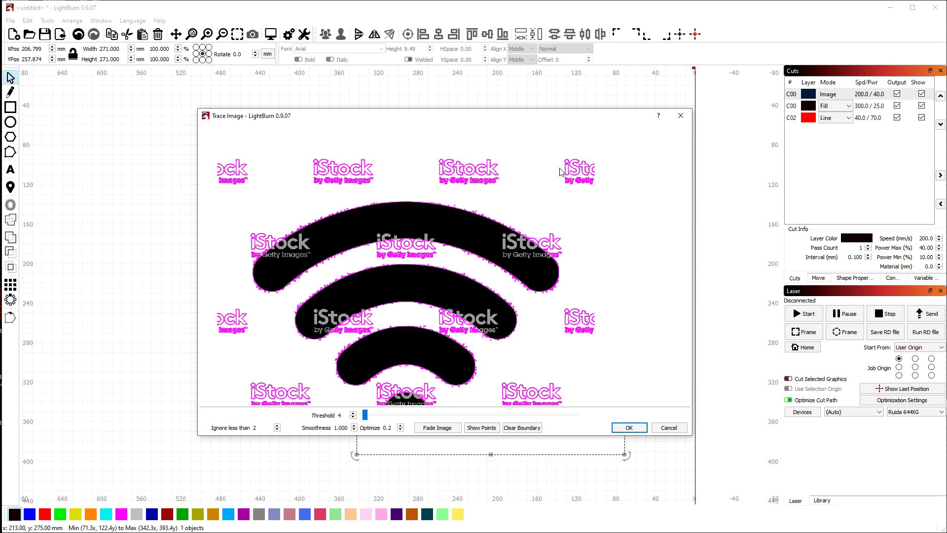
pyautogui.scroll(2, 345, 172)
pyautogui.scroll(-2, 321, 177)
pyautogui.moveTo(365, 416); pyautogui.dragTo(380, 420)
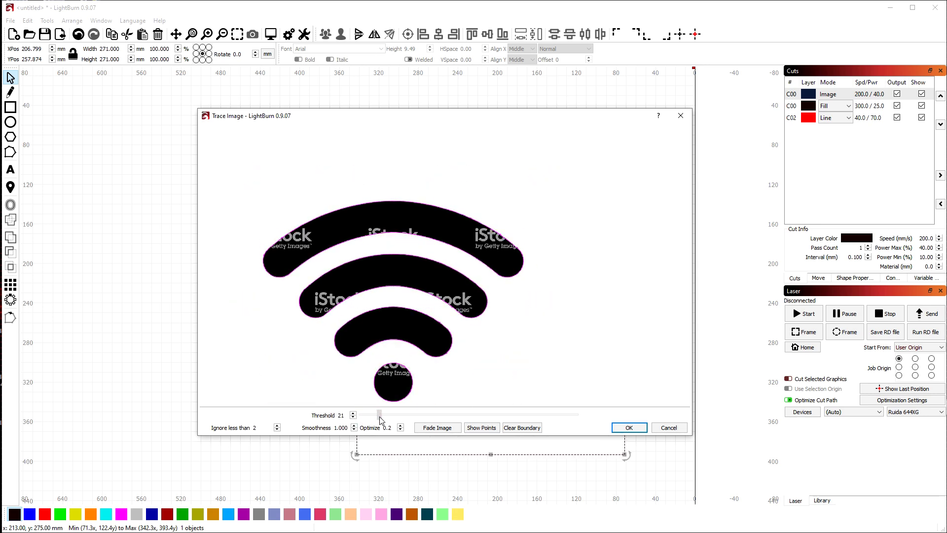
pyautogui.scroll(5, 306, 242)
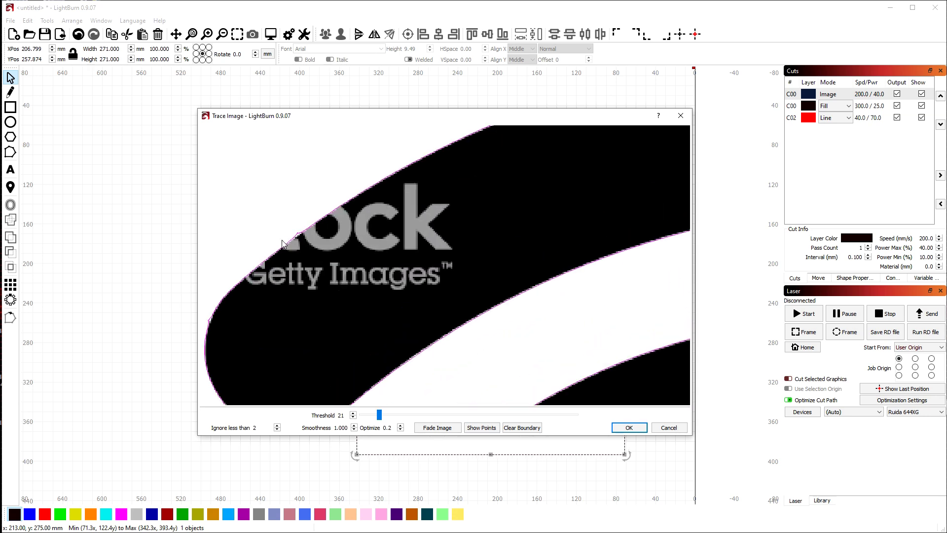
pyautogui.moveTo(382, 418); pyautogui.dragTo(384, 418)
pyautogui.scroll(-3, 323, 219)
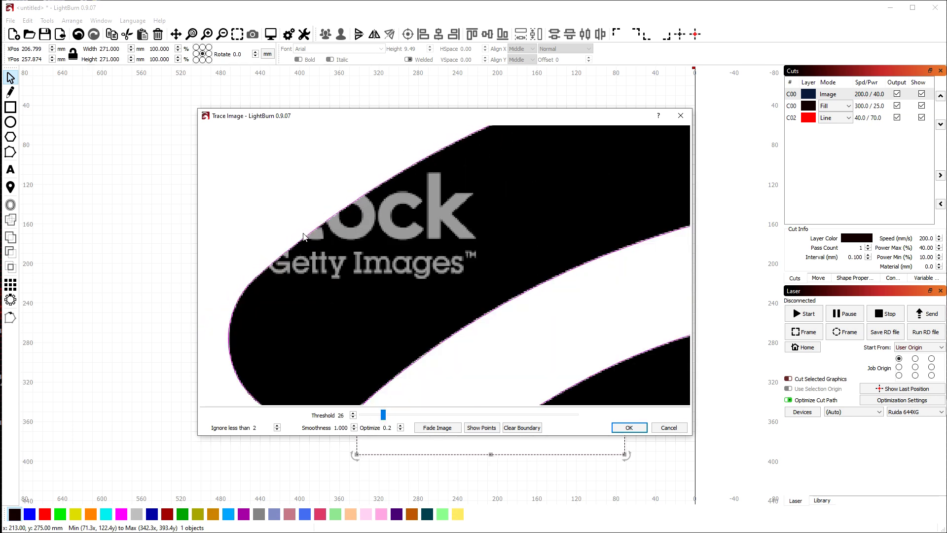
pyautogui.scroll(-4, 238, 309)
pyautogui.scroll(4, 312, 273)
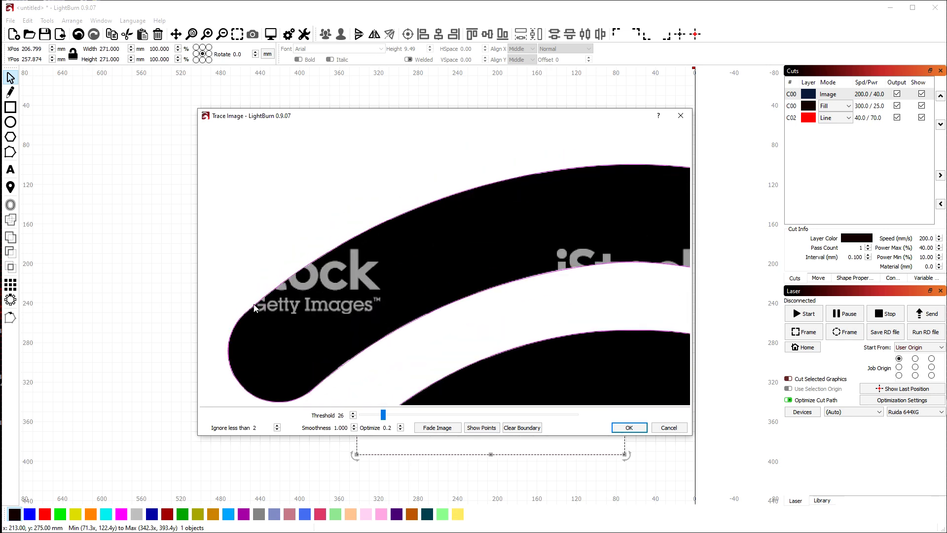
pyautogui.scroll(2, 327, 254)
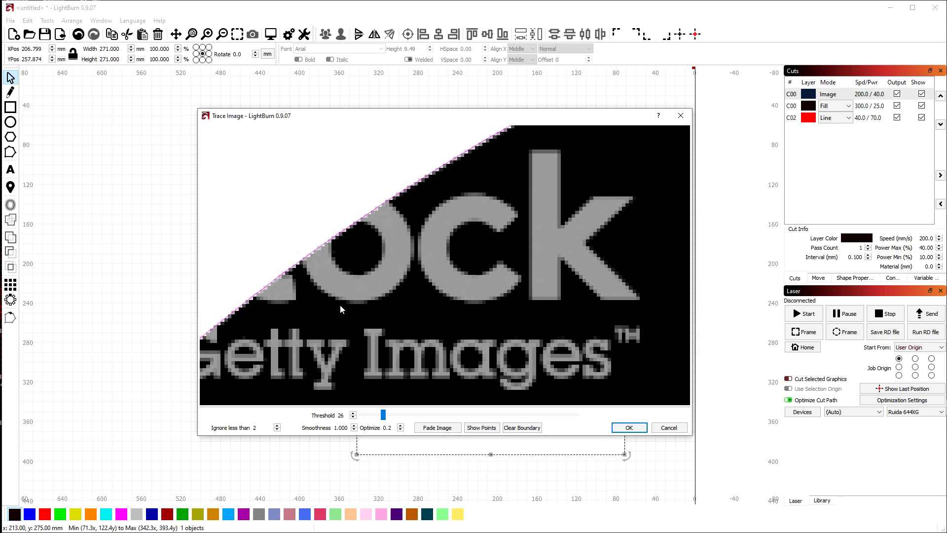
# Settle the trace threshold at 83 so no watermarks are traced, and accept the trace
pyautogui.moveTo(385, 419); pyautogui.dragTo(475, 417)
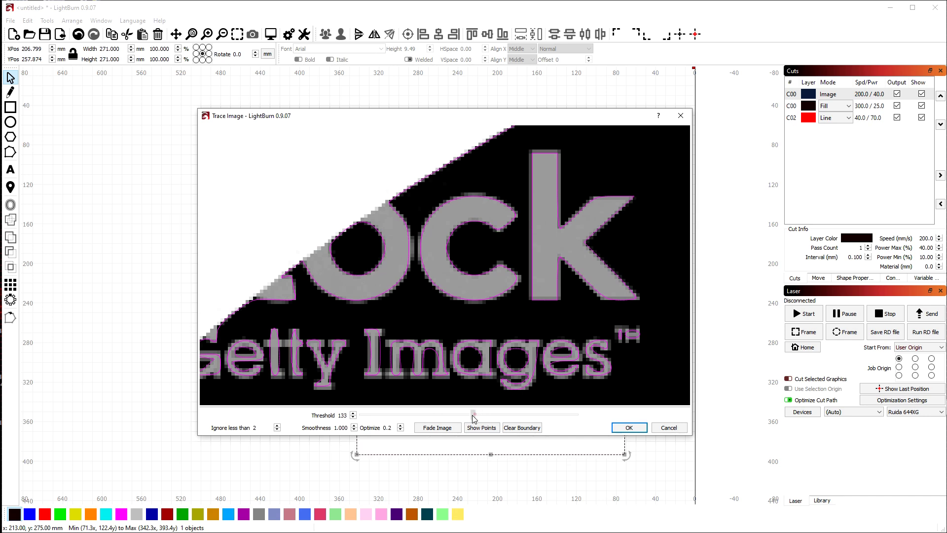
pyautogui.moveTo(473, 418); pyautogui.dragTo(438, 419)
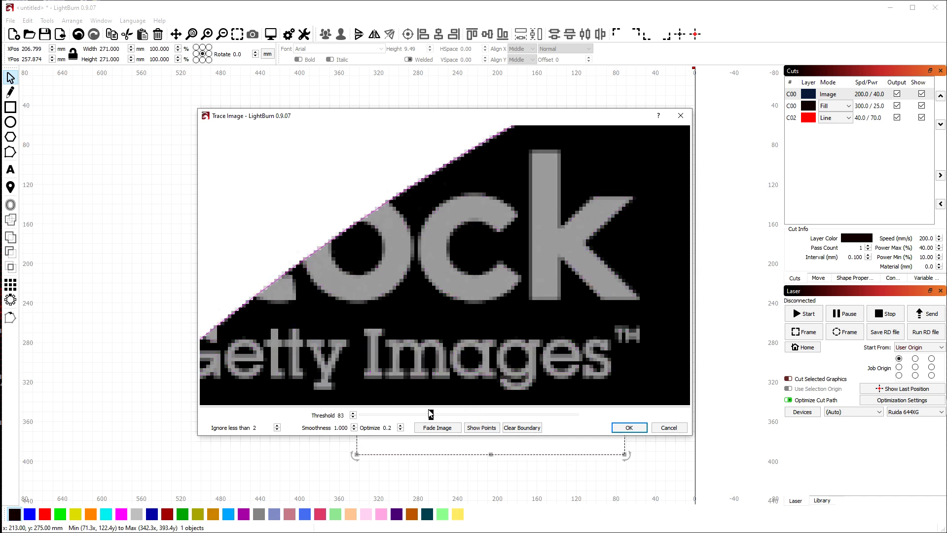
pyautogui.scroll(-5, 318, 222)
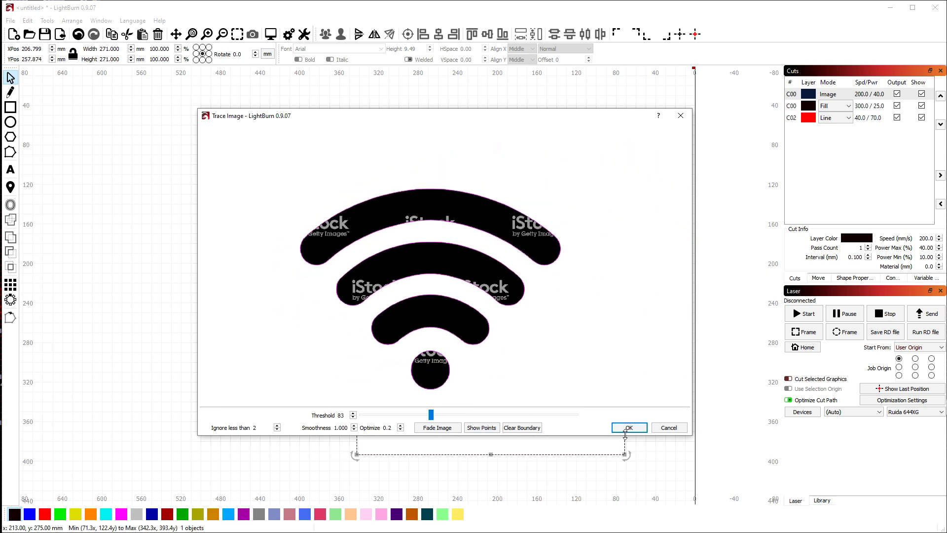
pyautogui.click(627, 428)
# Move the source iStock bitmap away from the traced outlines and delete it
pyautogui.moveTo(561, 389); pyautogui.dragTo(306, 218)
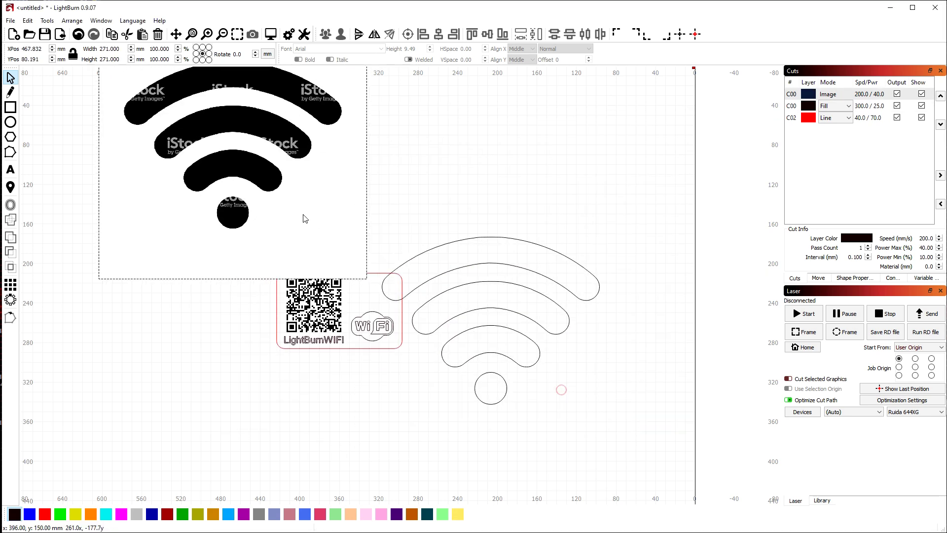
pyautogui.press('Delete')
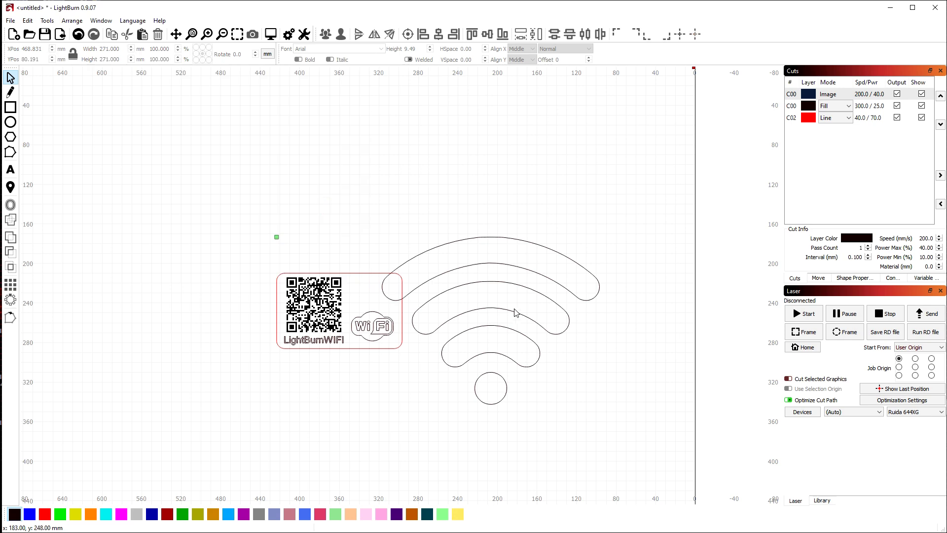
pyautogui.scroll(2, 506, 323)
pyautogui.scroll(-4, 497, 250)
# Scale the traced arcs to 52.055 x 40.036 mm and nudge the WiFi cloud logo down
pyautogui.click(495, 248)
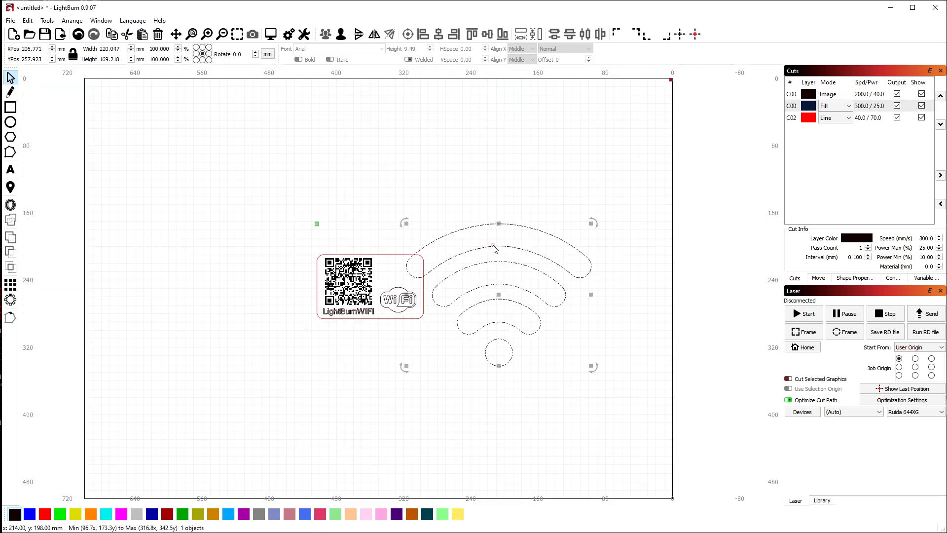
pyautogui.moveTo(591, 366); pyautogui.dragTo(396, 272)
pyautogui.click(430, 241)
pyautogui.scroll(5, 396, 277)
pyautogui.click(425, 335)
pyautogui.moveTo(425, 335); pyautogui.dragTo(417, 344)
pyautogui.click(417, 209)
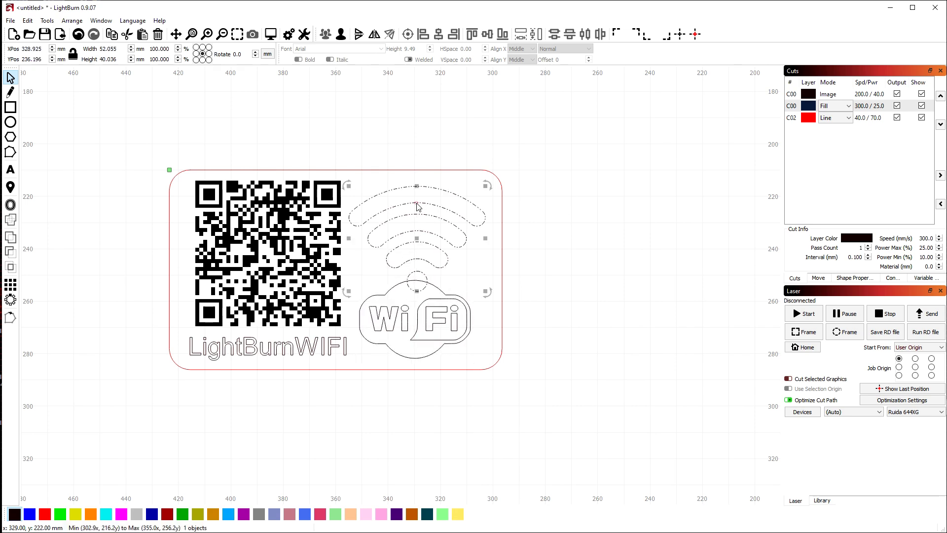
pyautogui.moveTo(485, 291); pyautogui.dragTo(458, 271)
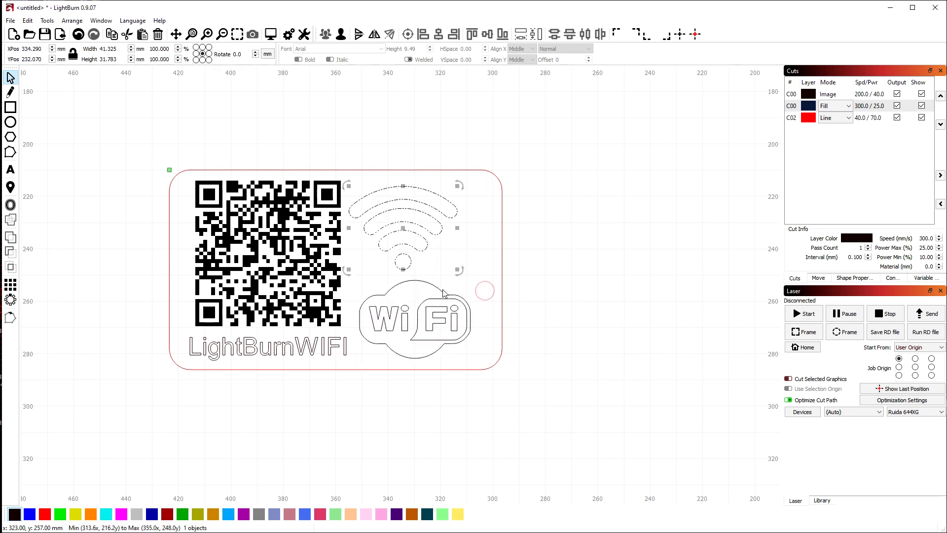
pyautogui.click(460, 315)
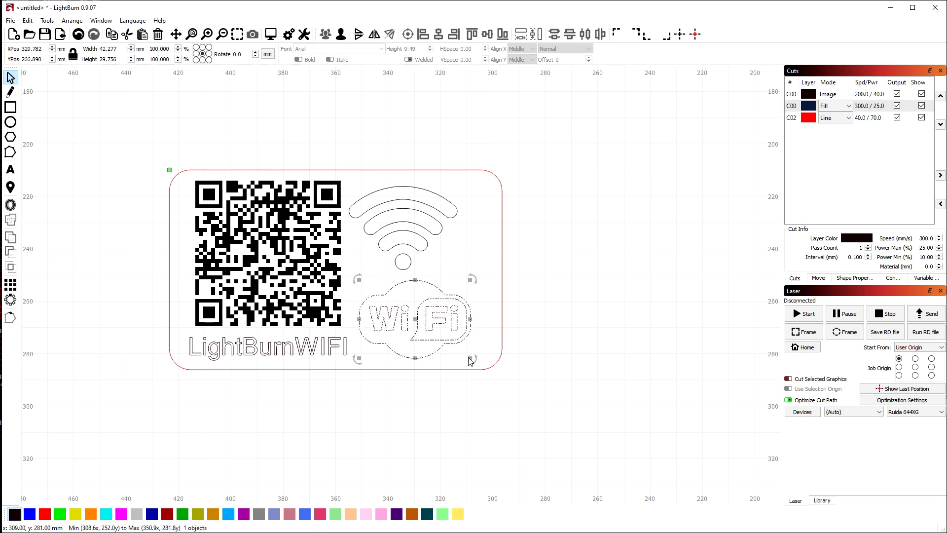
pyautogui.keyDown('shift'); pyautogui.click(413, 250); pyautogui.keyUp('shift')
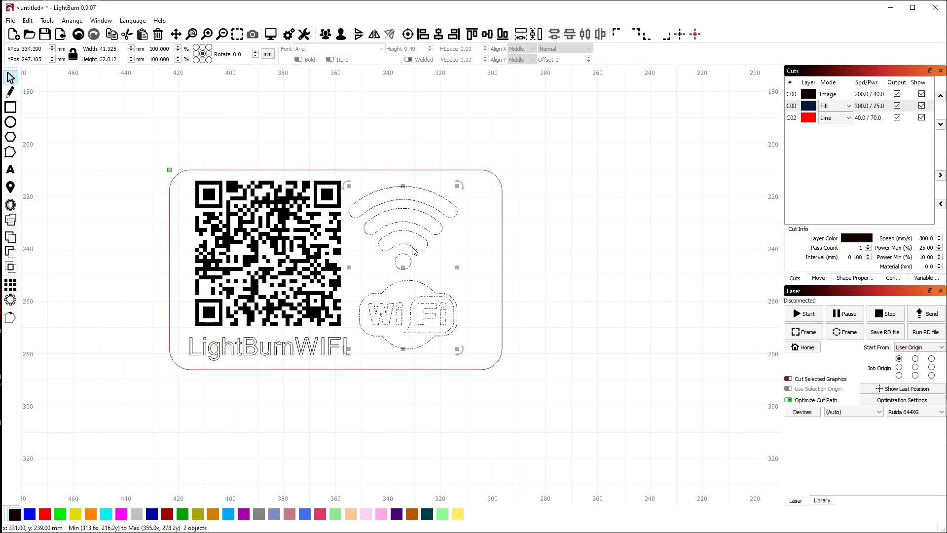
pyautogui.click(443, 38)
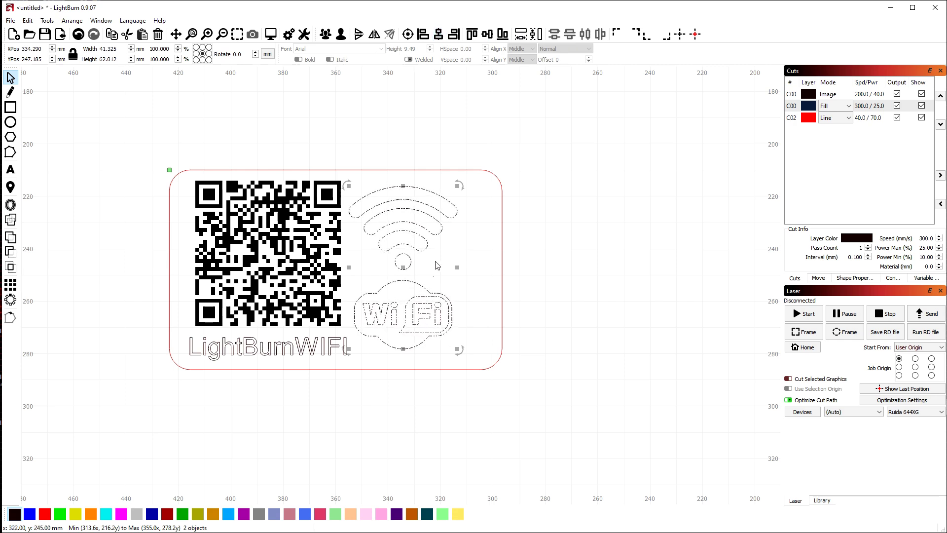
pyautogui.moveTo(402, 267); pyautogui.dragTo(420, 269)
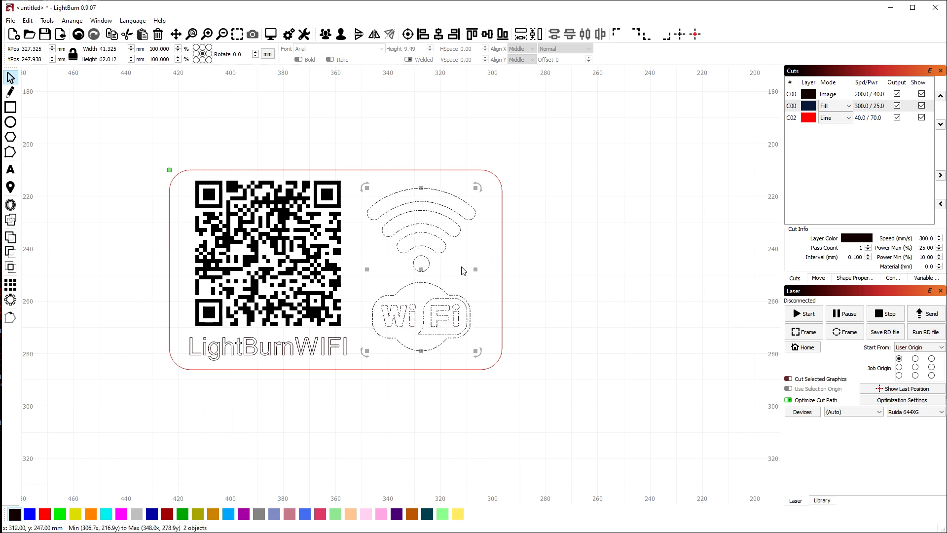
pyautogui.click(540, 251)
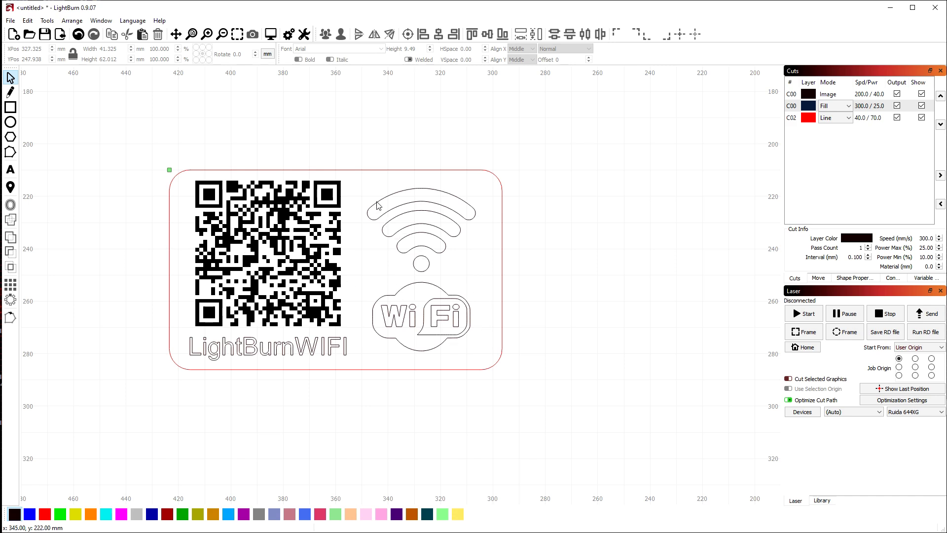
pyautogui.moveTo(350, 158); pyautogui.dragTo(515, 399)
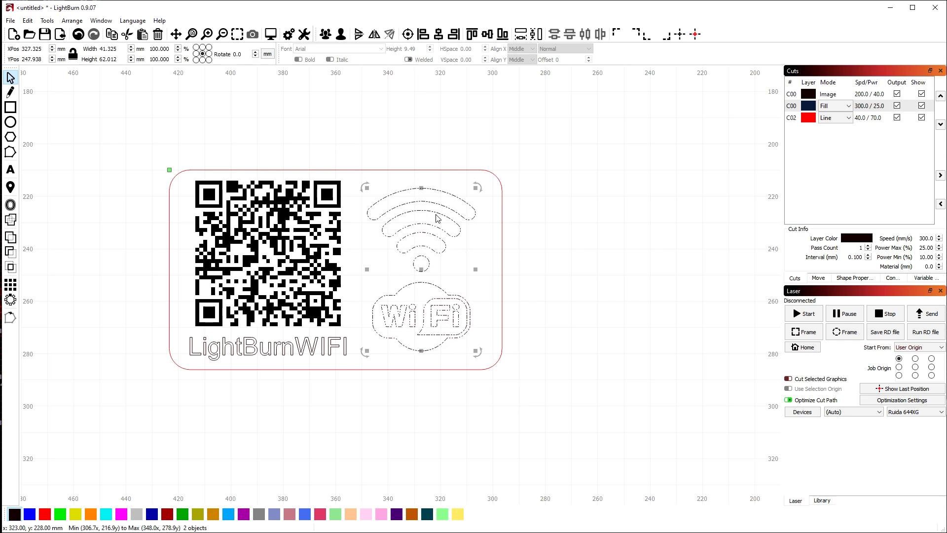
pyautogui.click(367, 395)
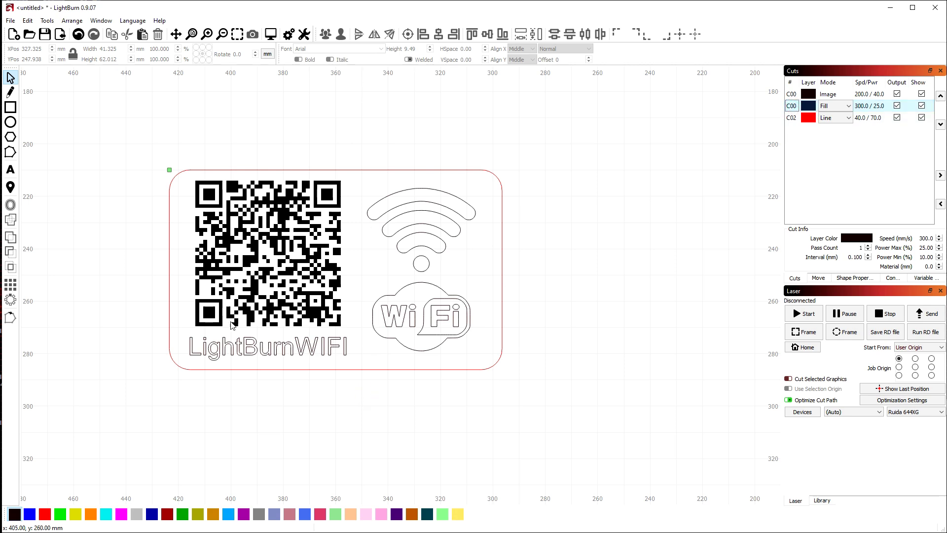
pyautogui.click(271, 34)
pyautogui.scroll(-2, 459, 251)
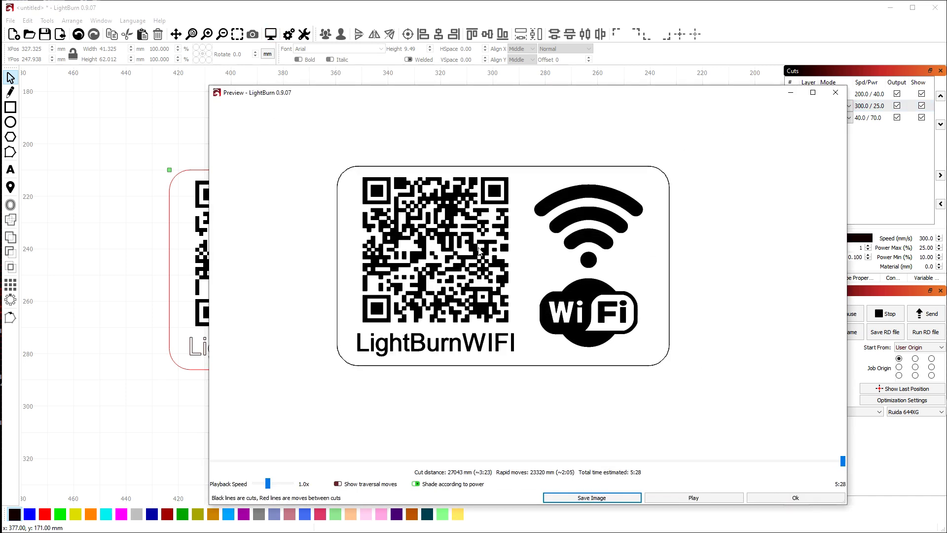
pyautogui.scroll(1, 360, 171)
pyautogui.scroll(-1, 423, 238)
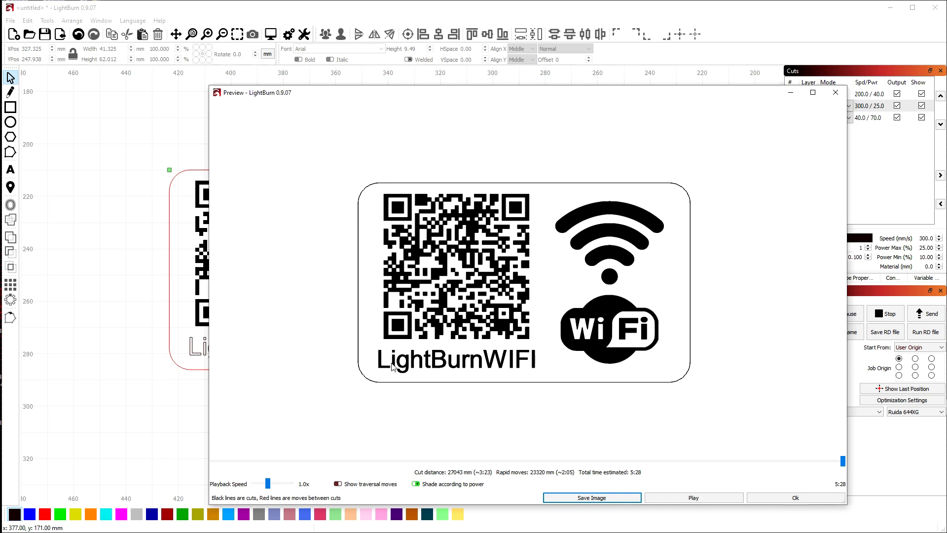
pyautogui.click(795, 497)
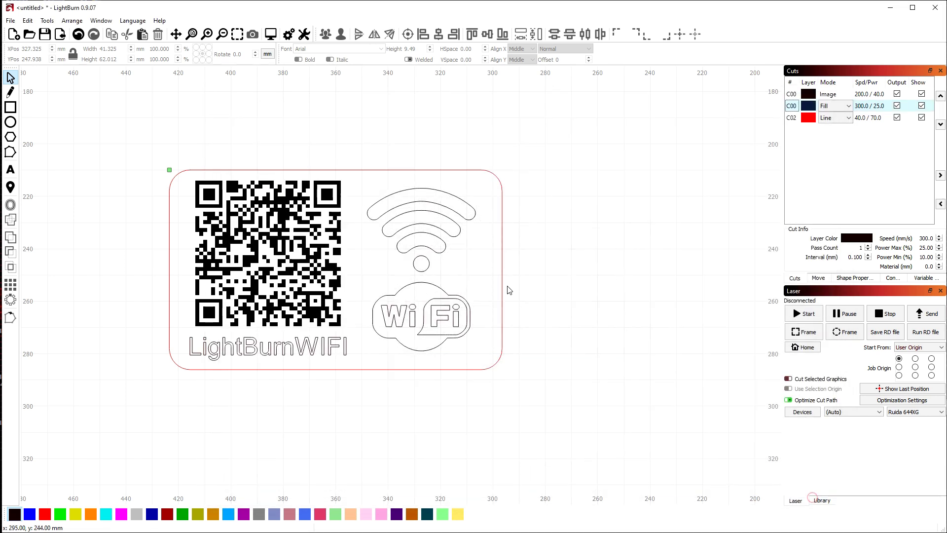
# Nudge the WiFi symbol and cloud logo slightly right inside the red frame
pyautogui.moveTo(367, 147); pyautogui.dragTo(506, 406)
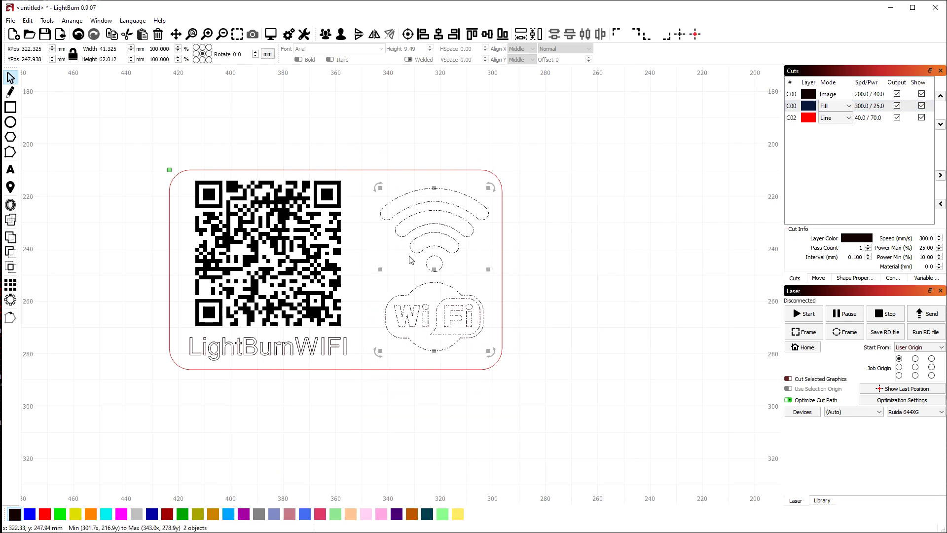
pyautogui.press('Right')
pyautogui.press('Left')
pyautogui.press('Left')
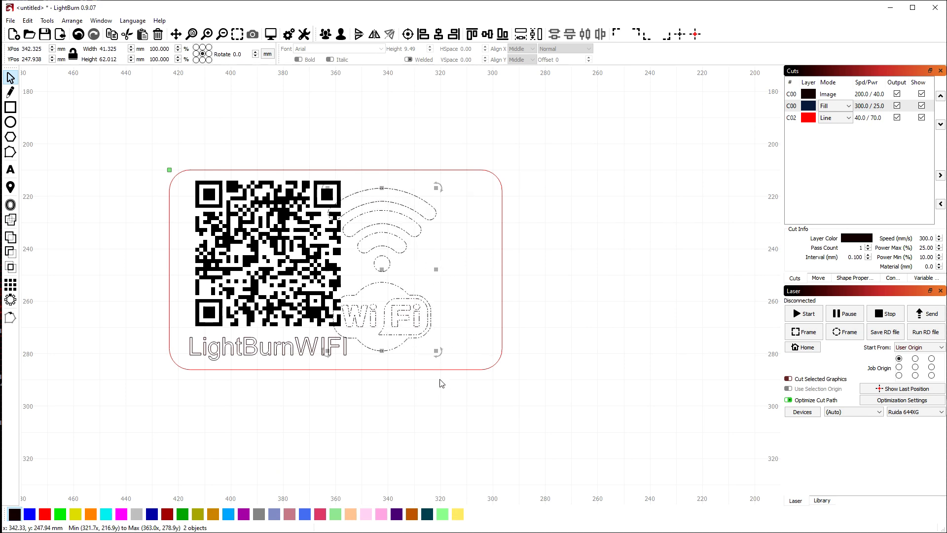
pyautogui.press('Right')
pyautogui.press('Right')
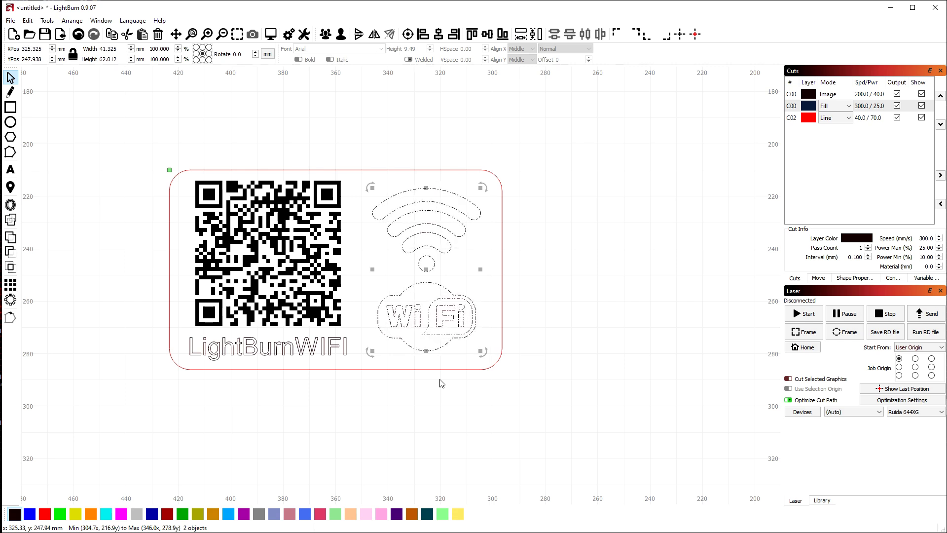
pyautogui.click(510, 234)
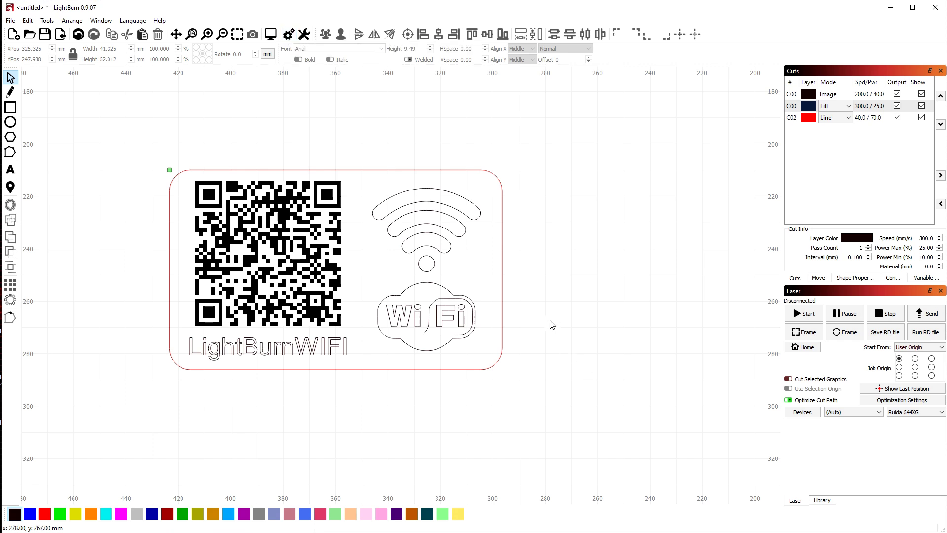
pyautogui.moveTo(353, 137); pyautogui.dragTo(499, 413)
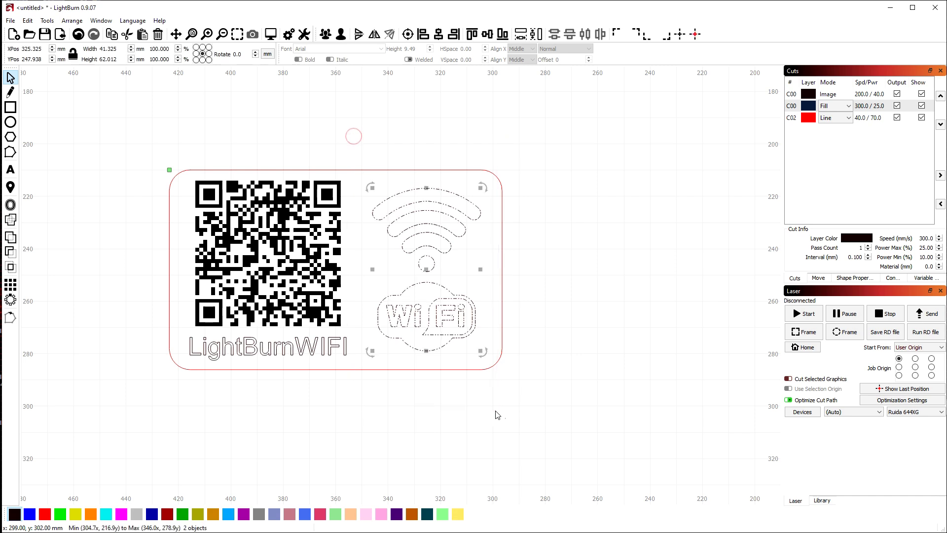
pyautogui.click(547, 415)
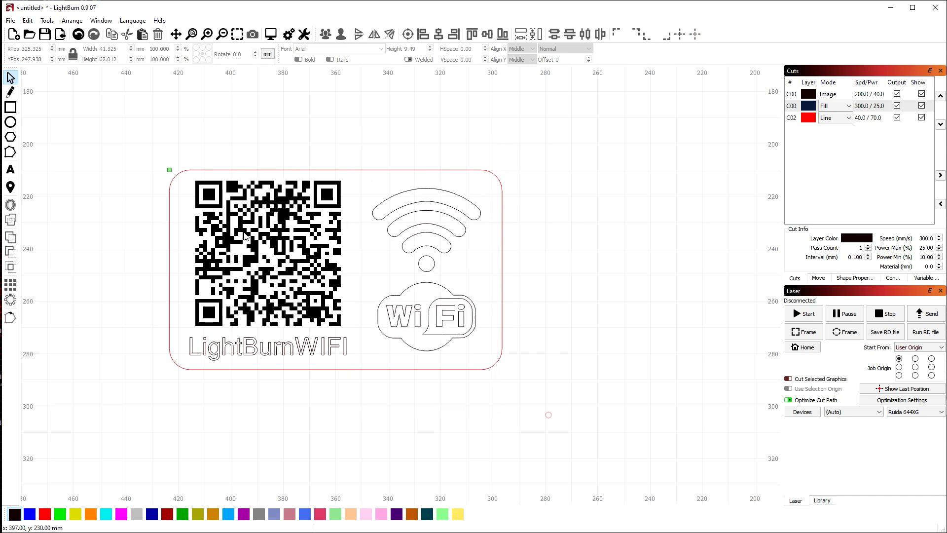
# Nudge the QR code and LightBurnWIFI text to balance them inside the frame
pyautogui.moveTo(177, 137); pyautogui.dragTo(355, 416)
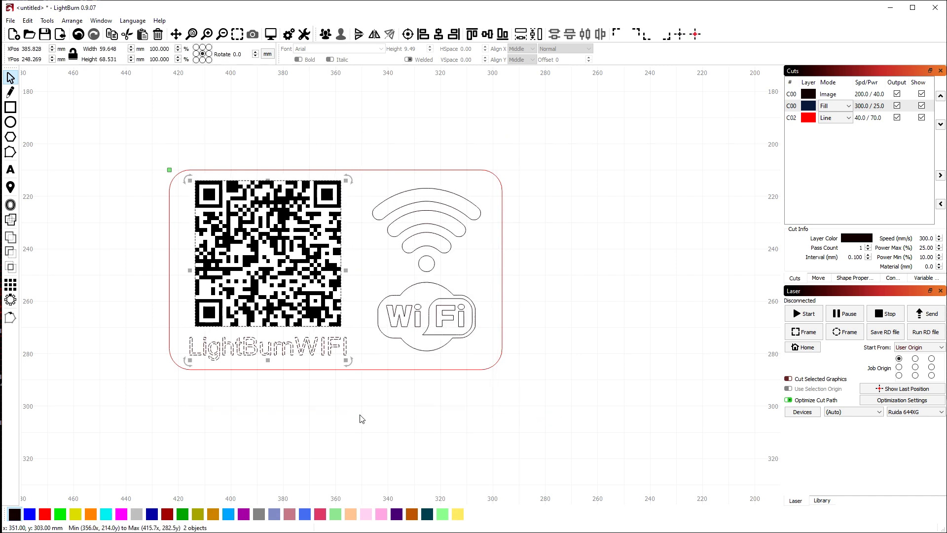
pyautogui.press('Right')
pyautogui.press('Left')
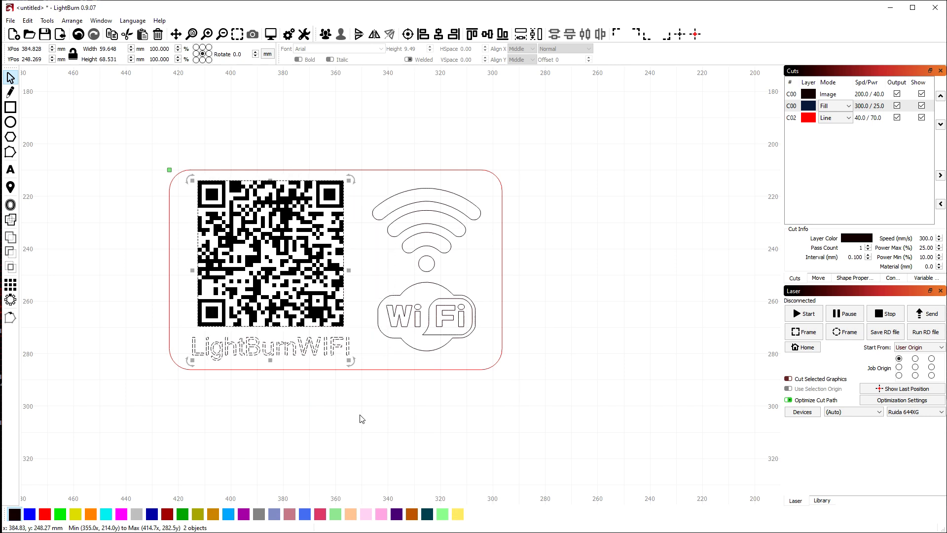
pyautogui.click(363, 420)
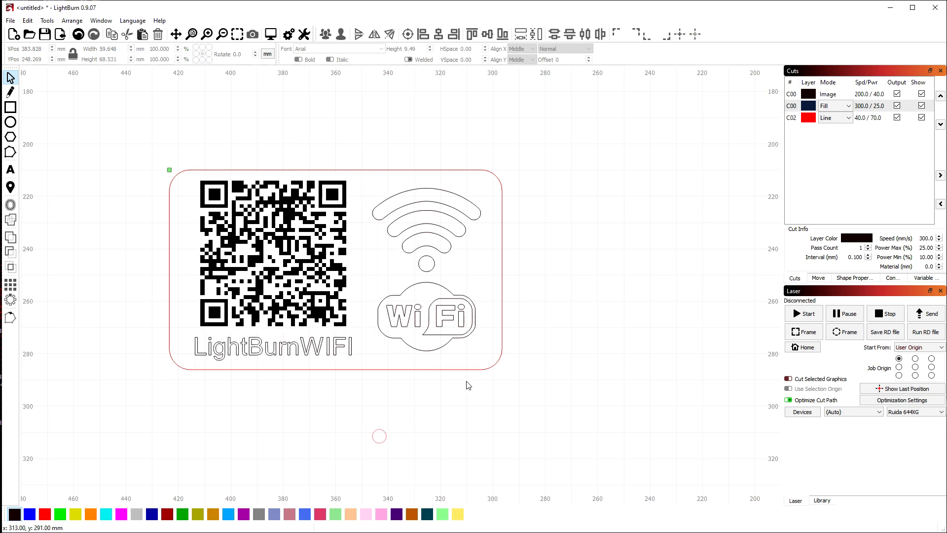
pyautogui.scroll(-1, 520, 365)
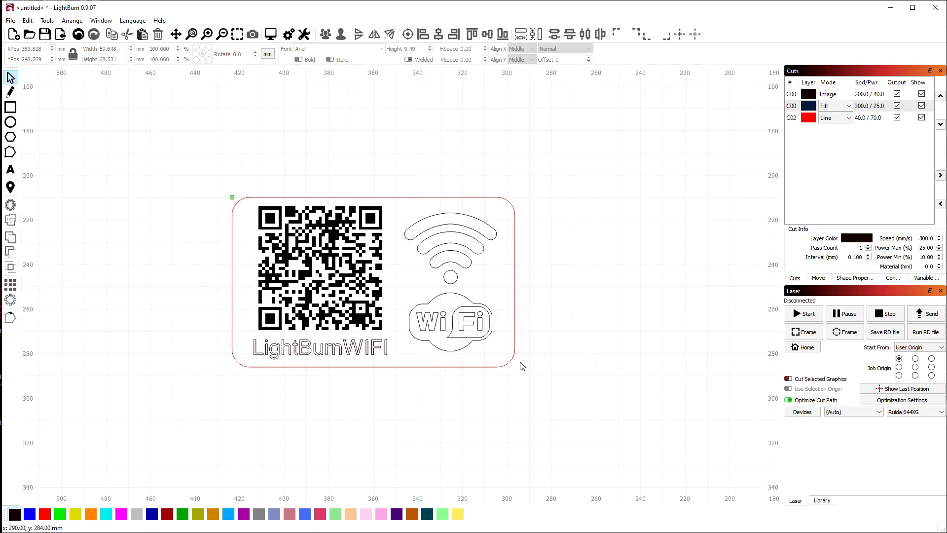
pyautogui.doubleClick(791, 119)
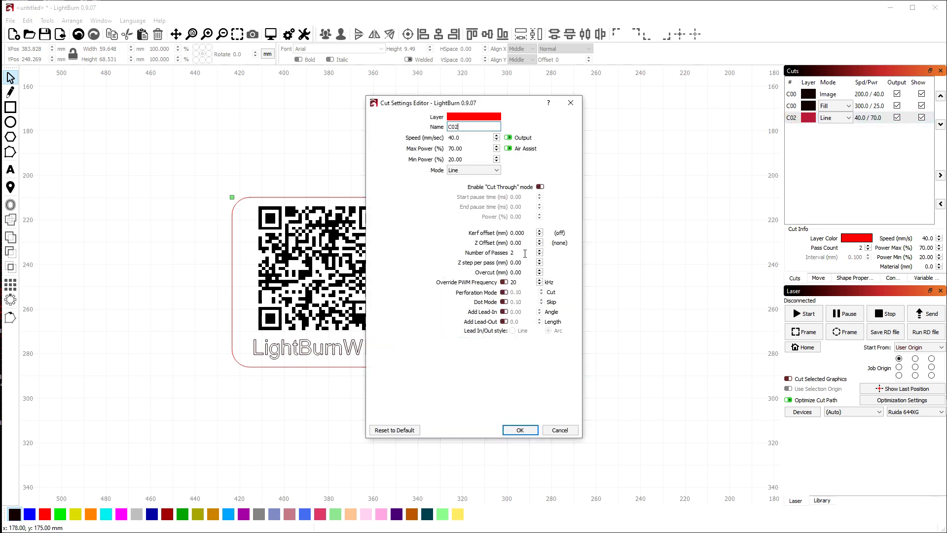
pyautogui.click(467, 137)
pyautogui.click(473, 149)
pyautogui.click(524, 434)
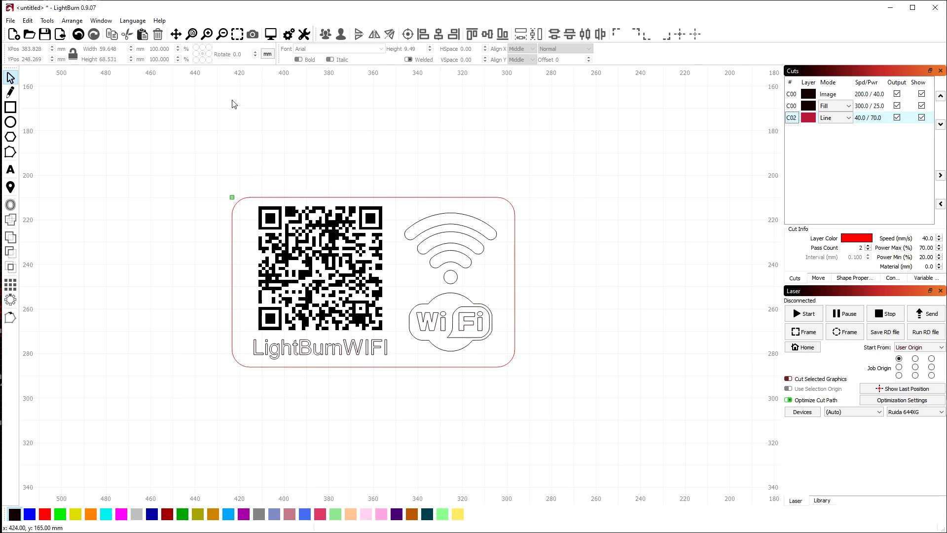
pyautogui.click(271, 35)
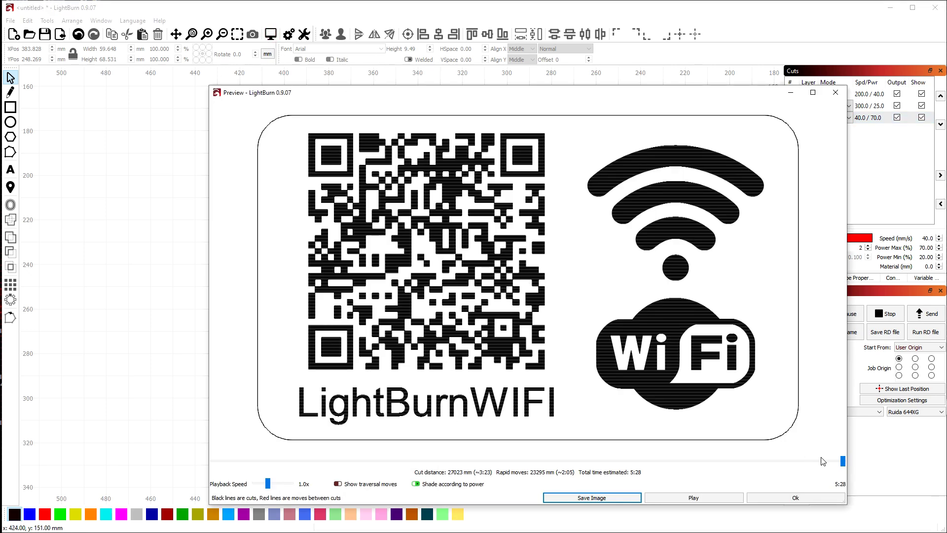
pyautogui.moveTo(842, 463)
pyautogui.mouseDown()
pyautogui.moveTo(206, 466)
pyautogui.moveTo(284, 473)
pyautogui.moveTo(774, 450)
pyautogui.moveTo(853, 460)
pyautogui.mouseUp()
pyautogui.click(814, 496)
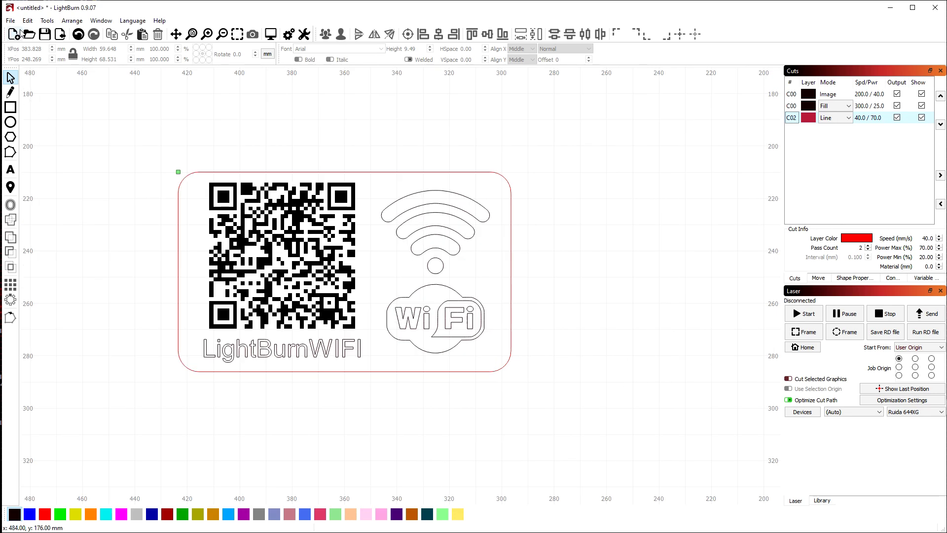
# Save the project to a file named CasaLightBurn
pyautogui.click(46, 36)
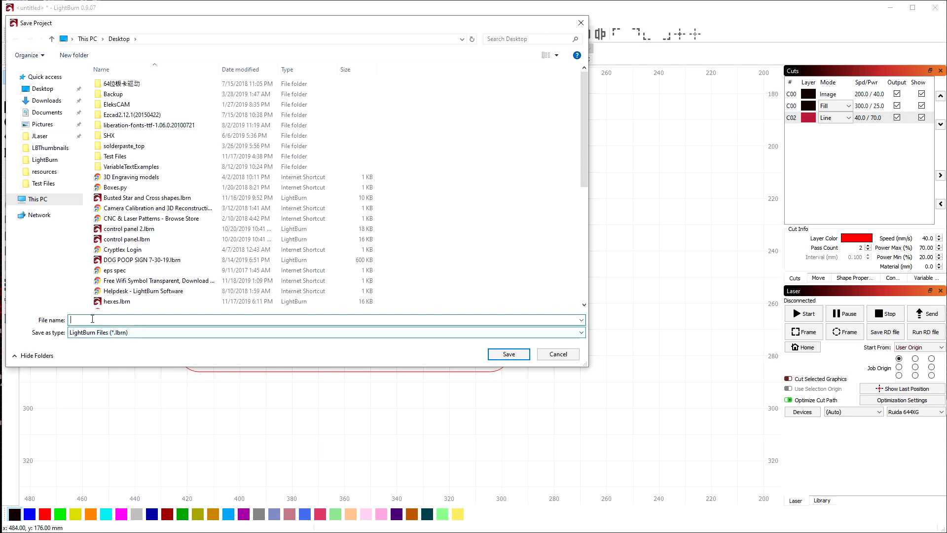
pyautogui.write('Cala')
pyautogui.click(511, 355)
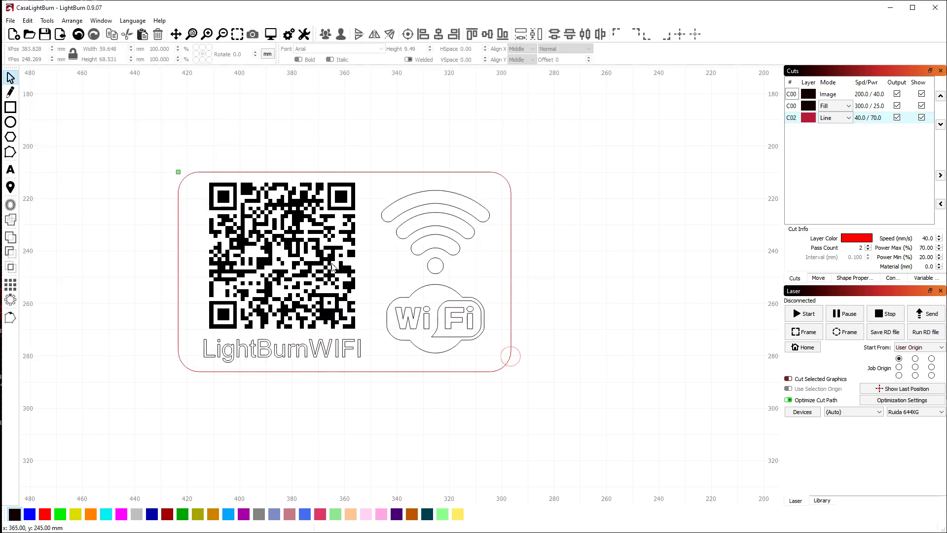
pyautogui.scroll(1, 126, 257)
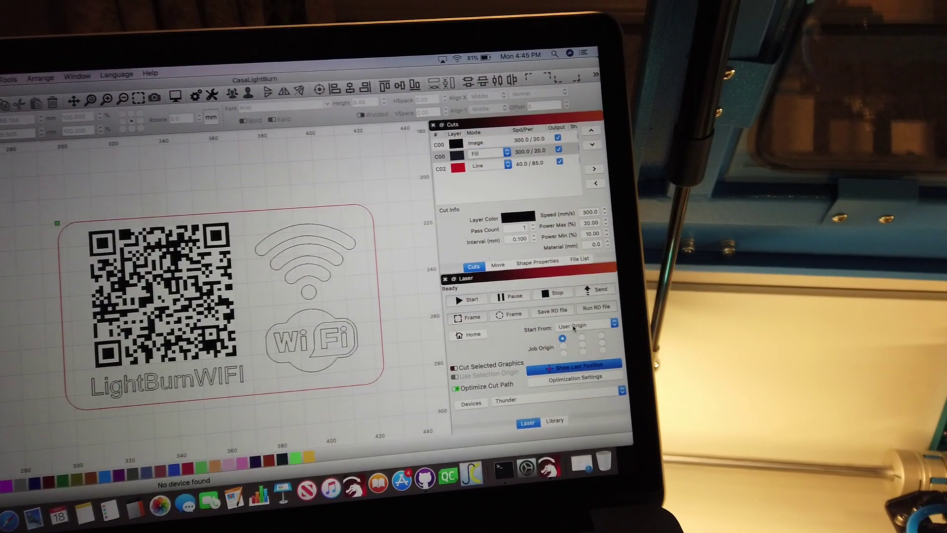
pyautogui.click(530, 304)
pyautogui.click(580, 334)
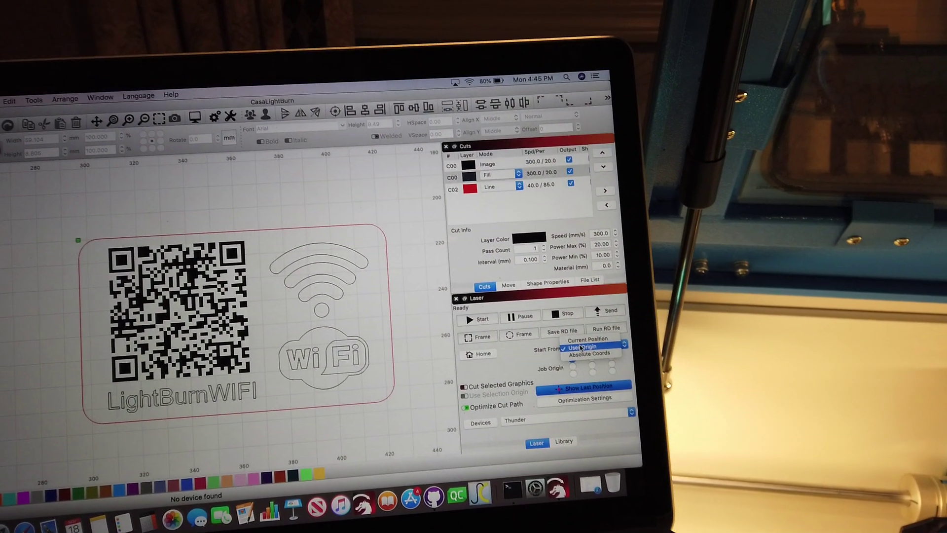